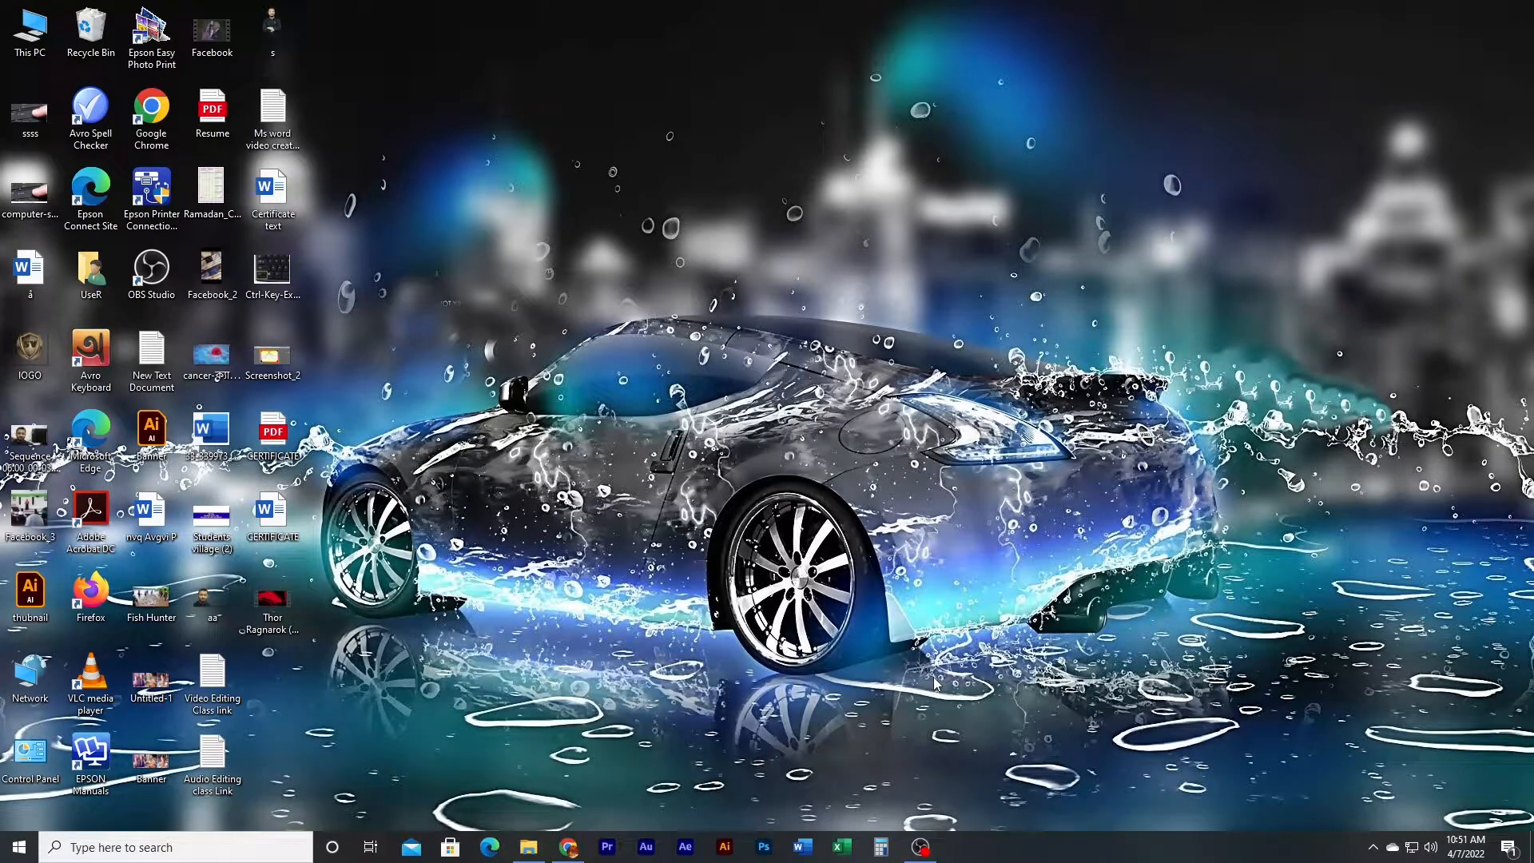
Step: Create a blank Word document and draw a rectangle about 7.75" wide and 0.82" high across the top of the page
left_click(803, 847)
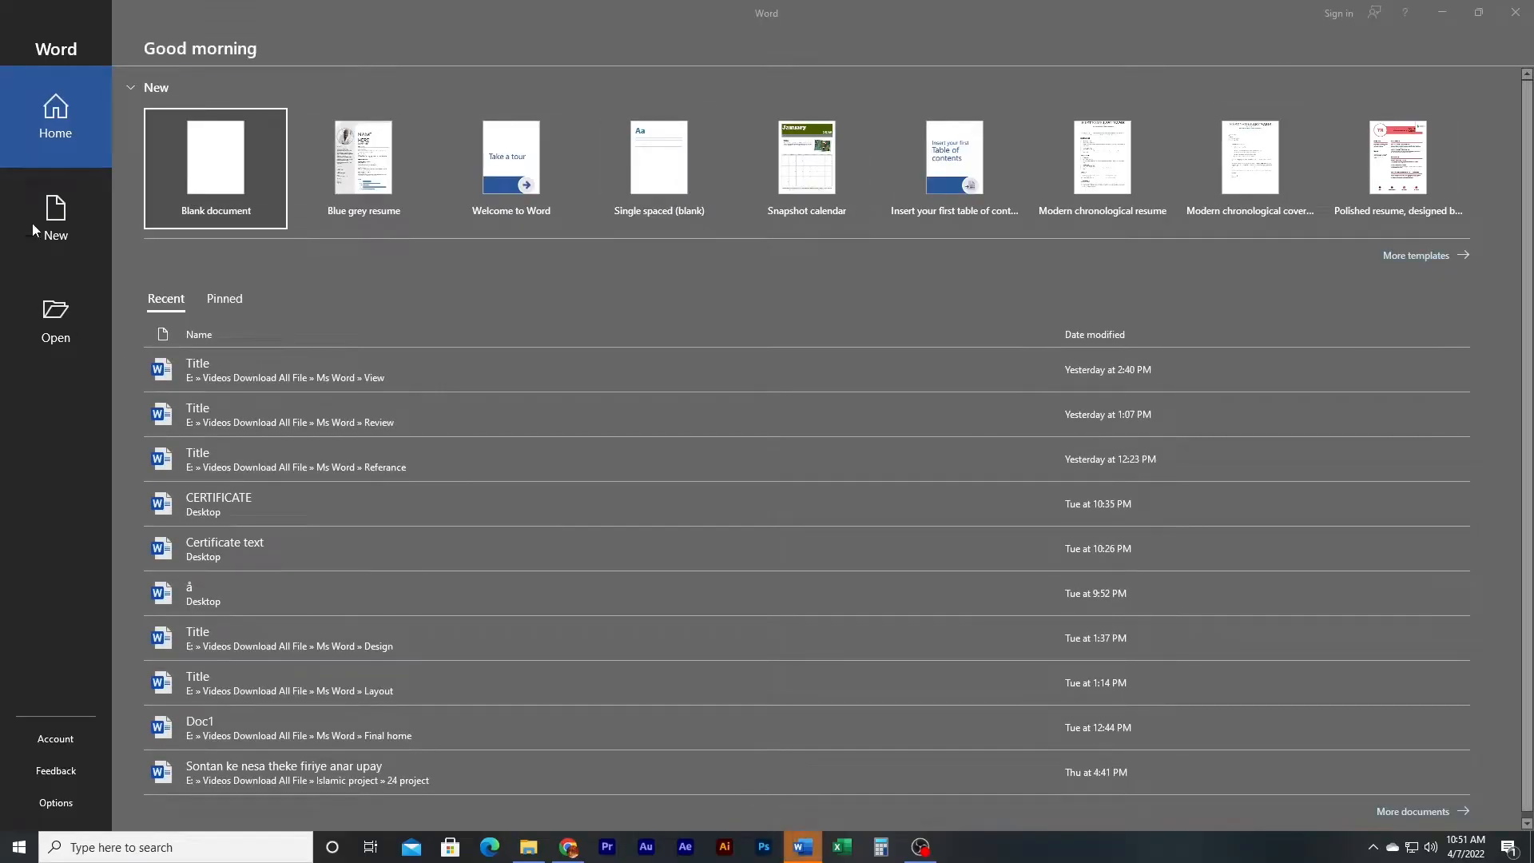
left_click(214, 170)
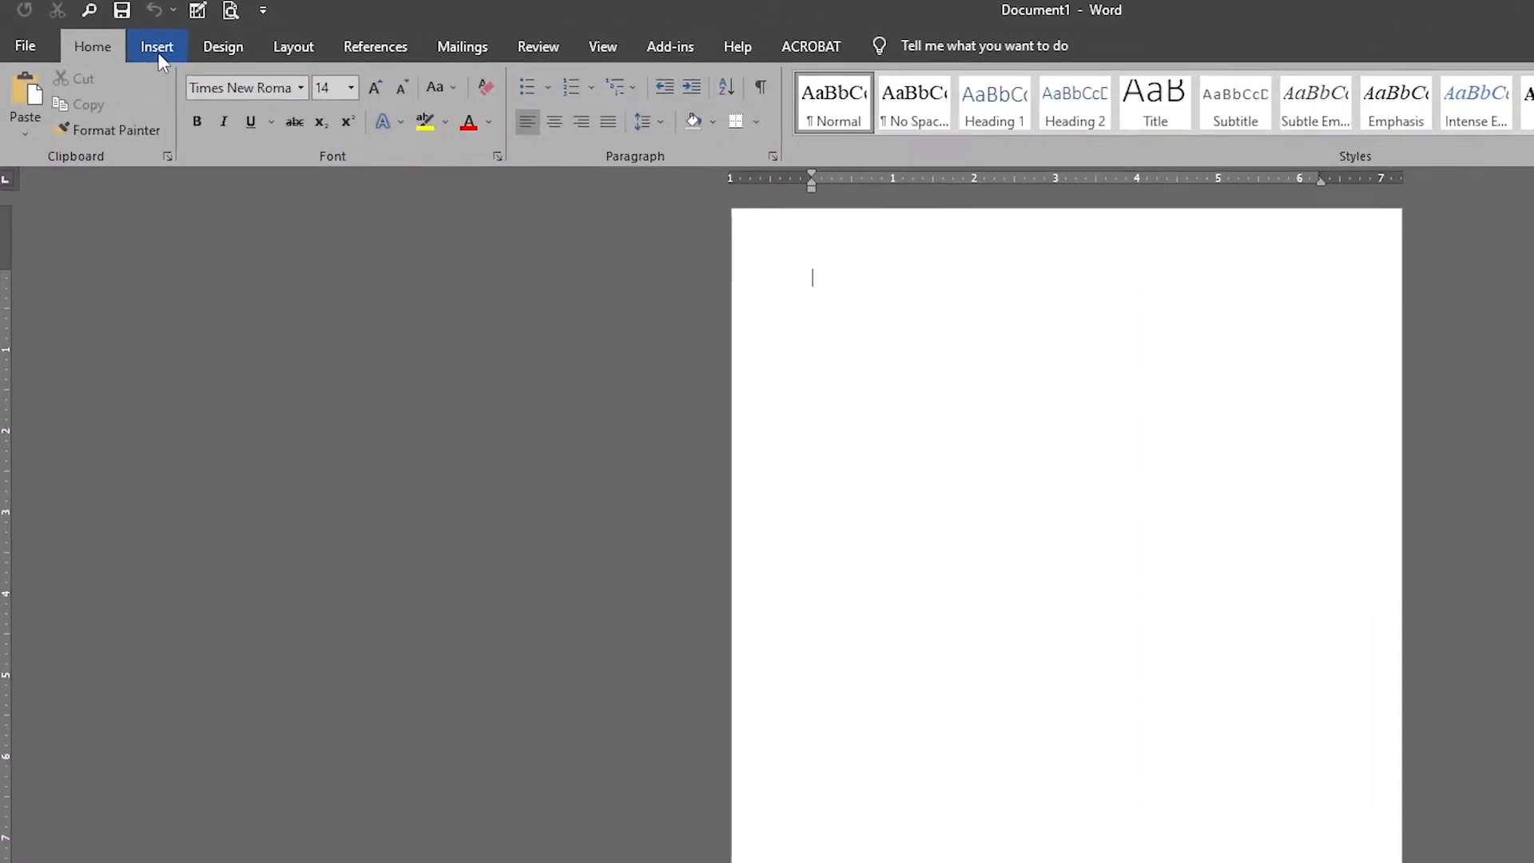
left_click(158, 53)
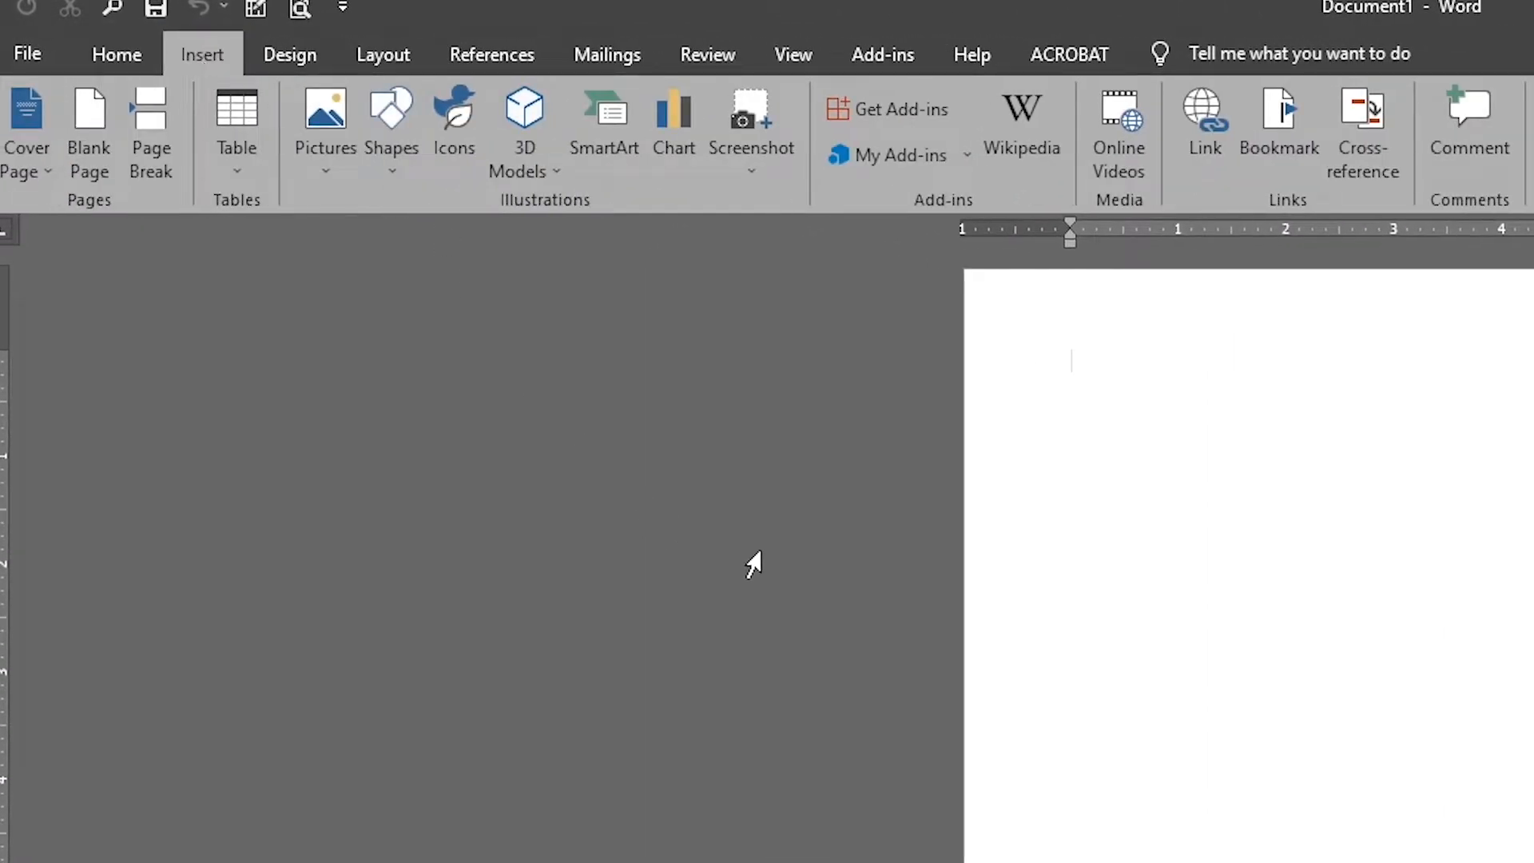
left_click(390, 170)
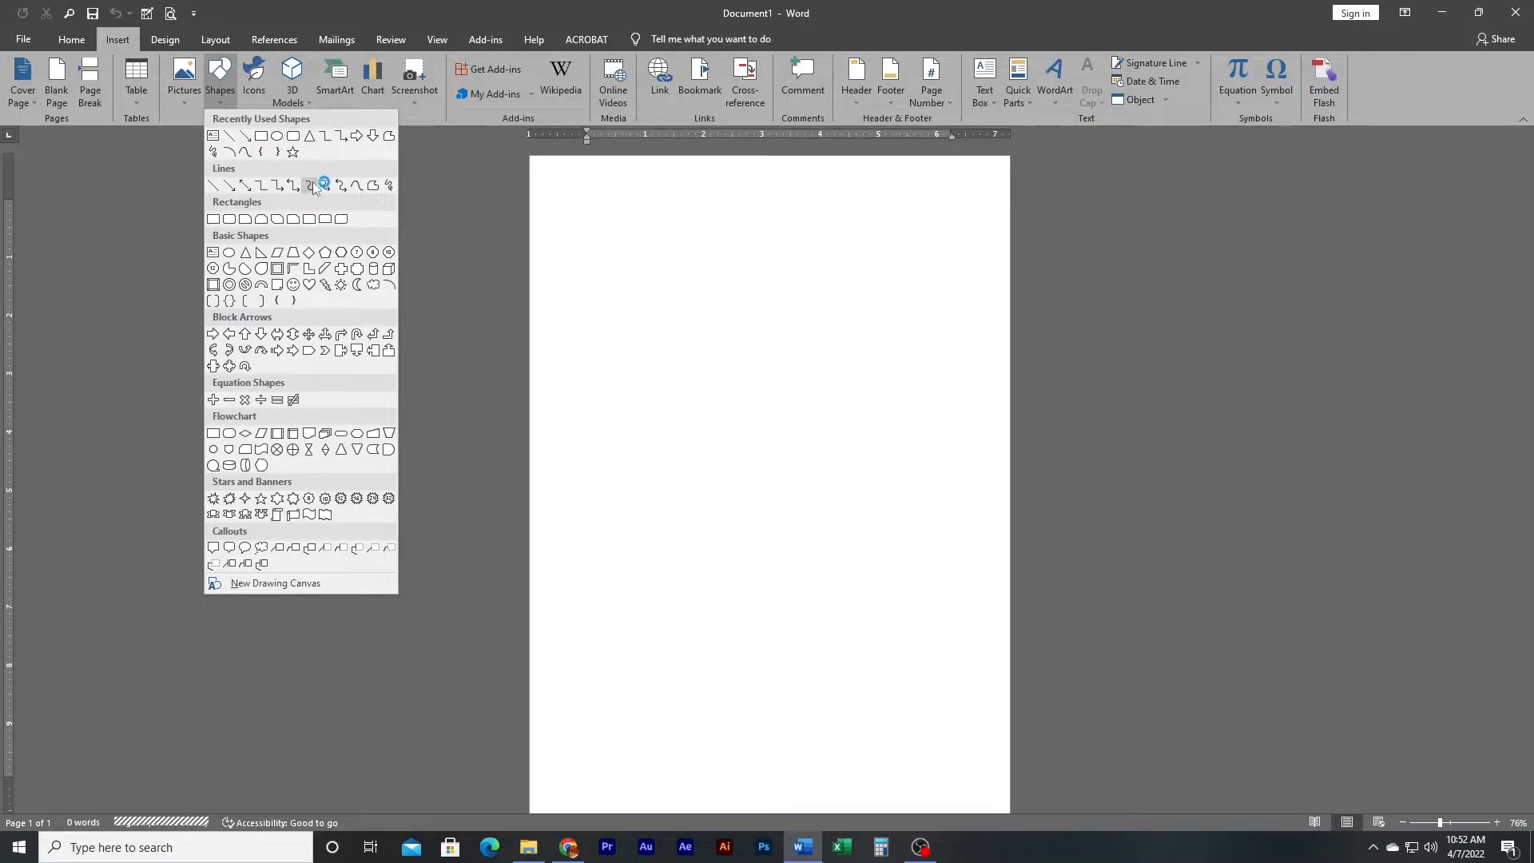
left_click(261, 137)
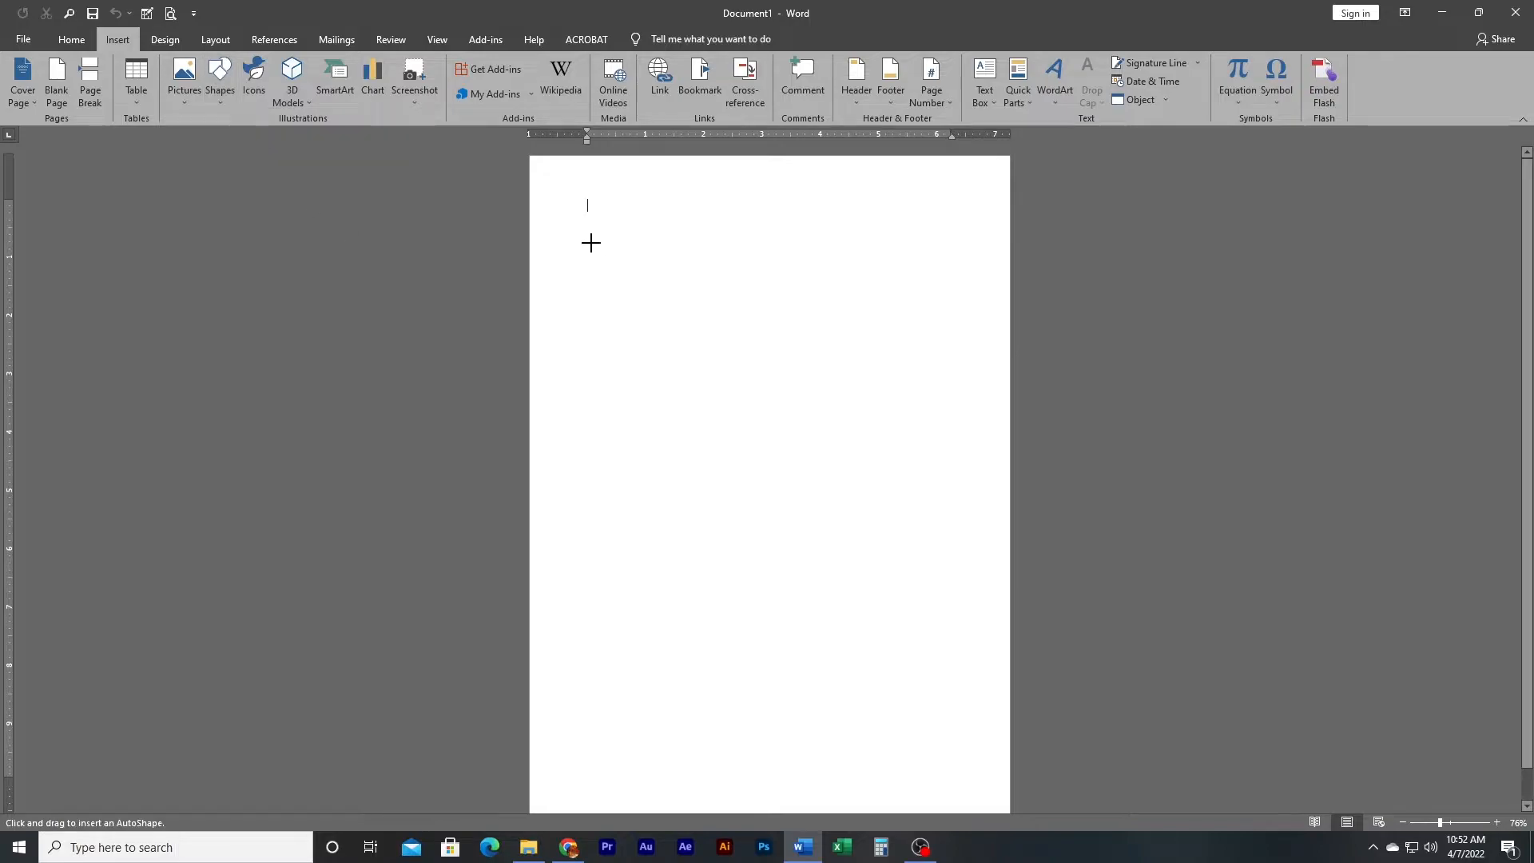
left_click_drag(545, 172, 998, 221)
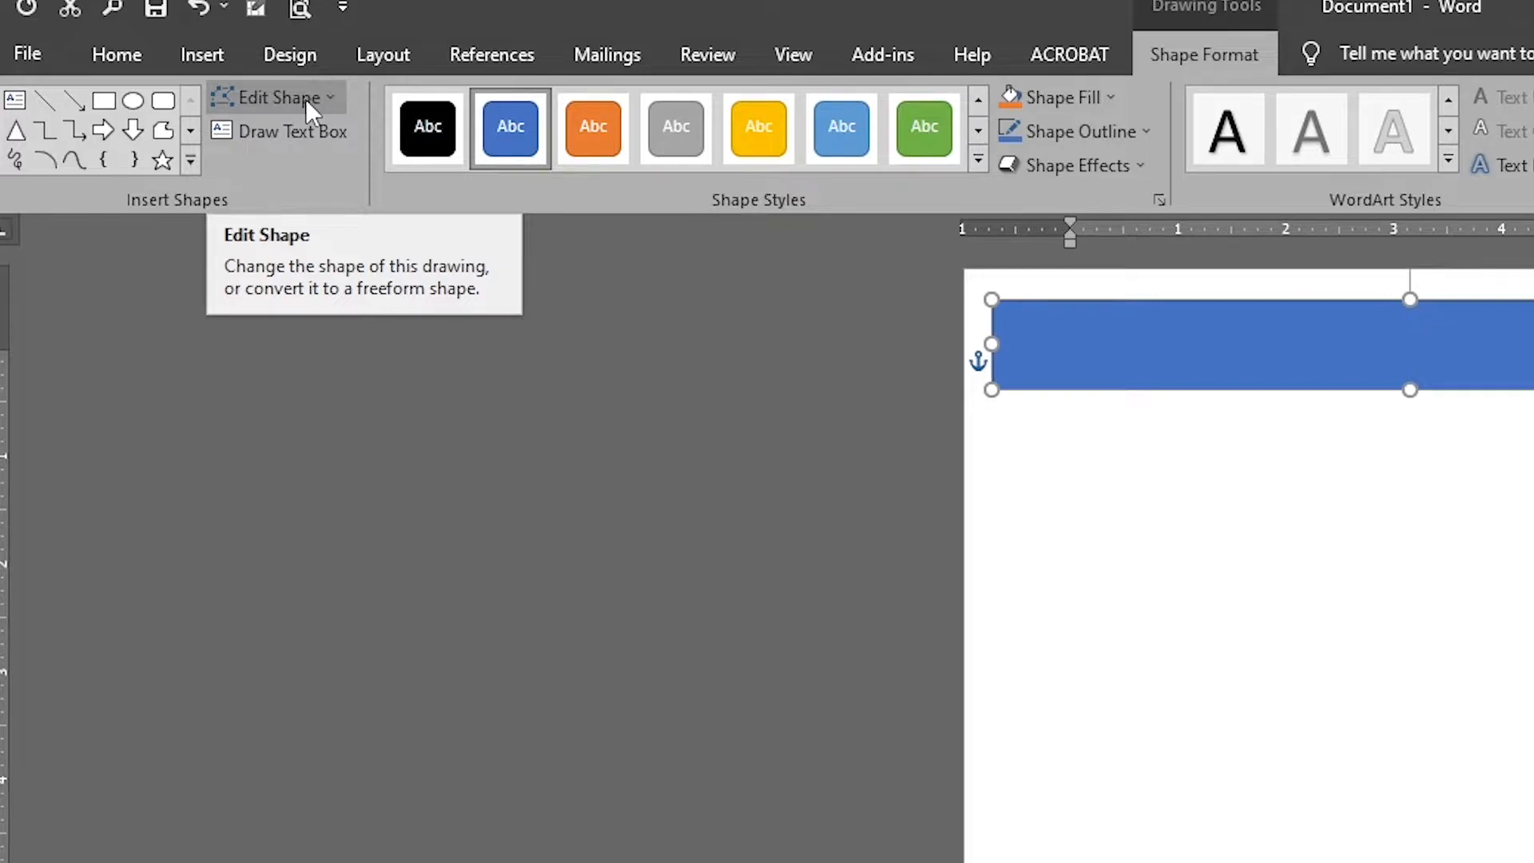
Step: Edit the rectangle's points, pulling its bottom-right corner down to about 2.75" total height and bending the lower edge into a smooth curve
left_click(305, 98)
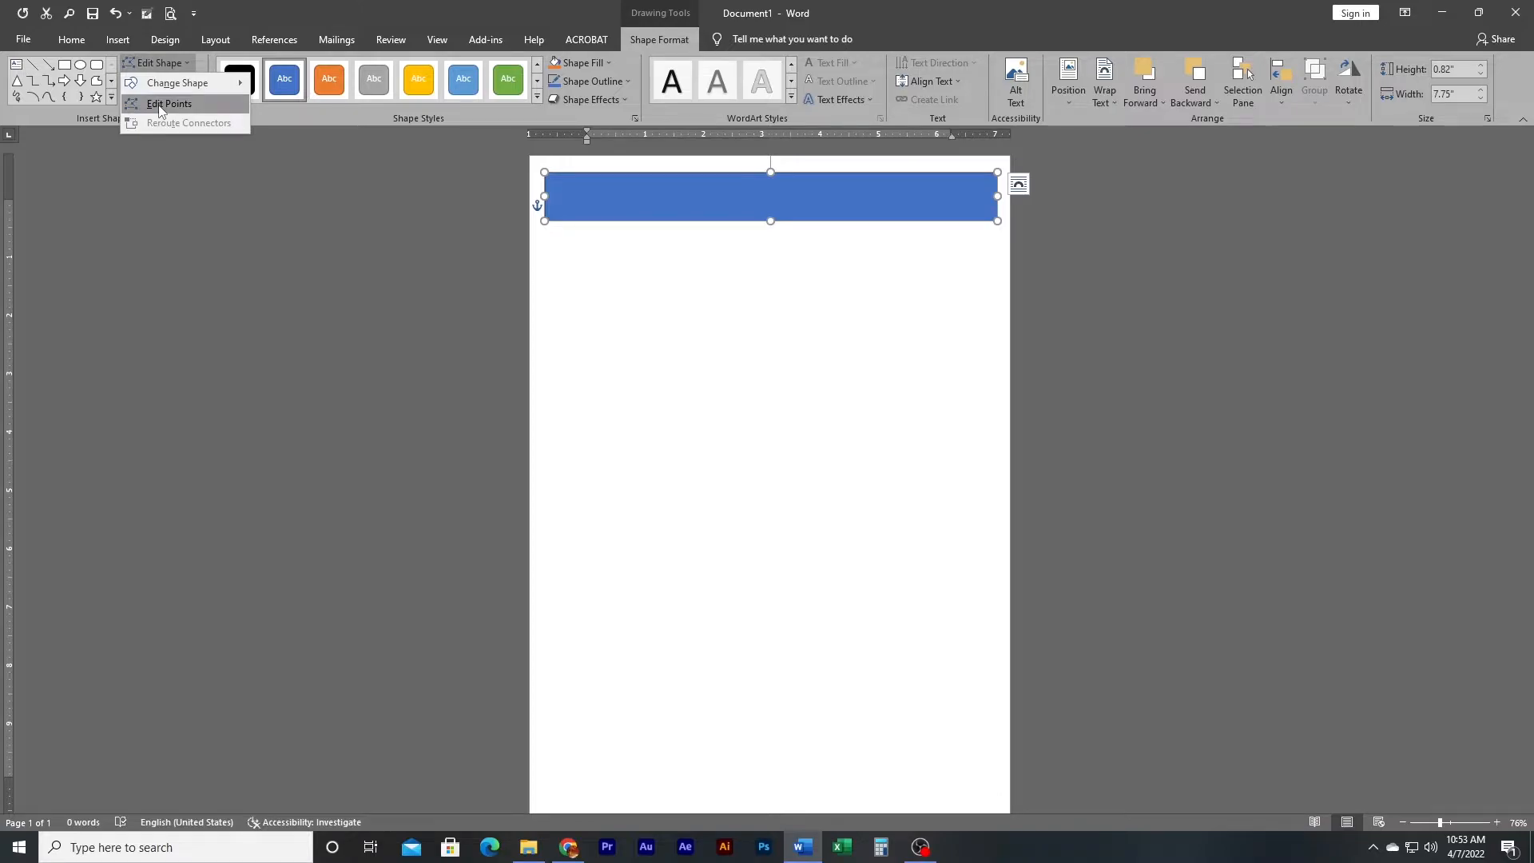
left_click(158, 104)
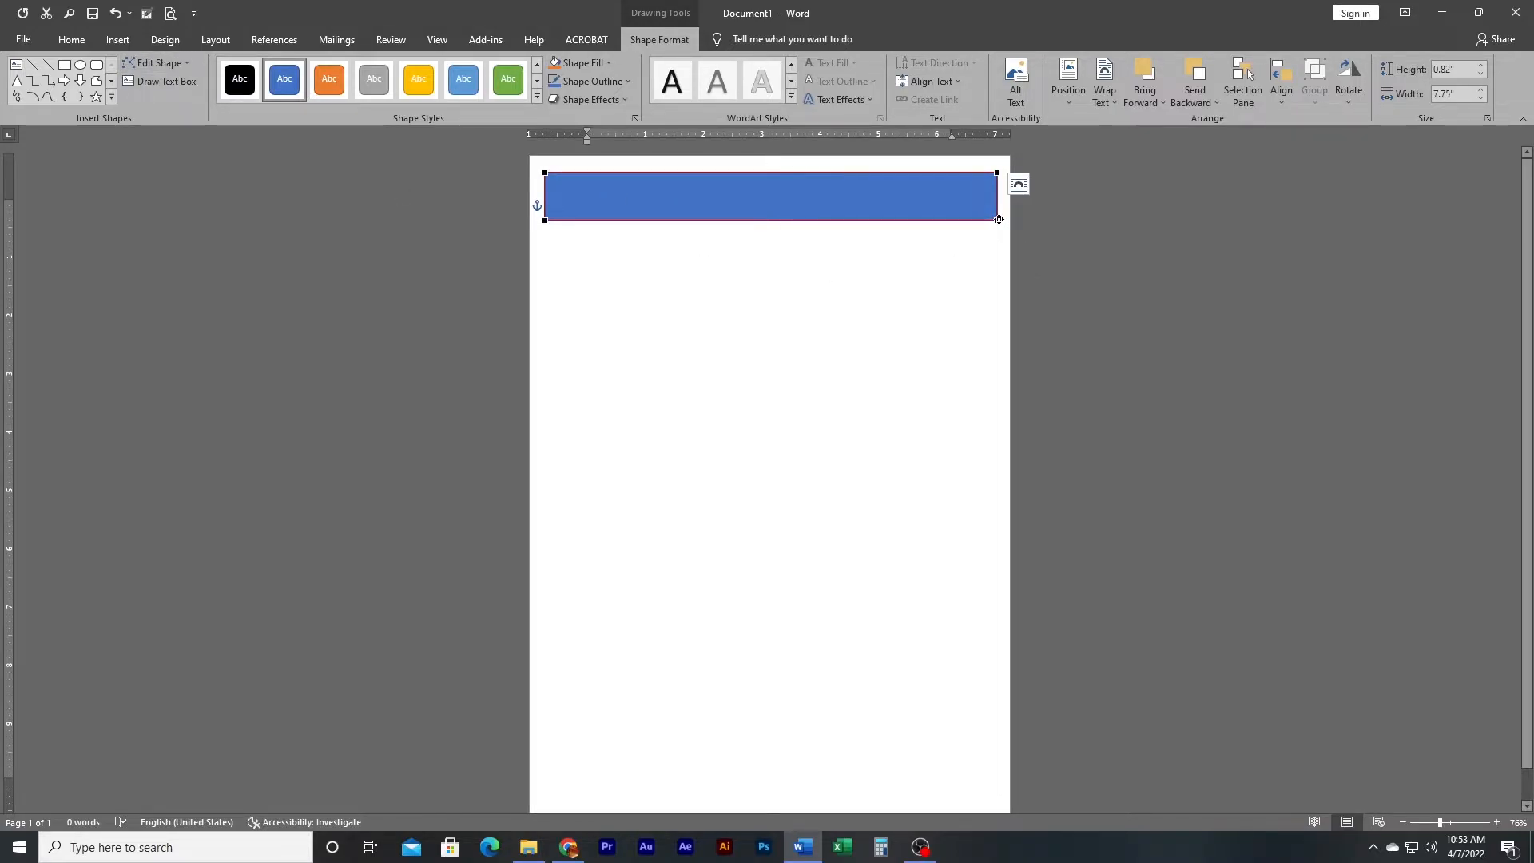
left_click_drag(998, 221, 1003, 331)
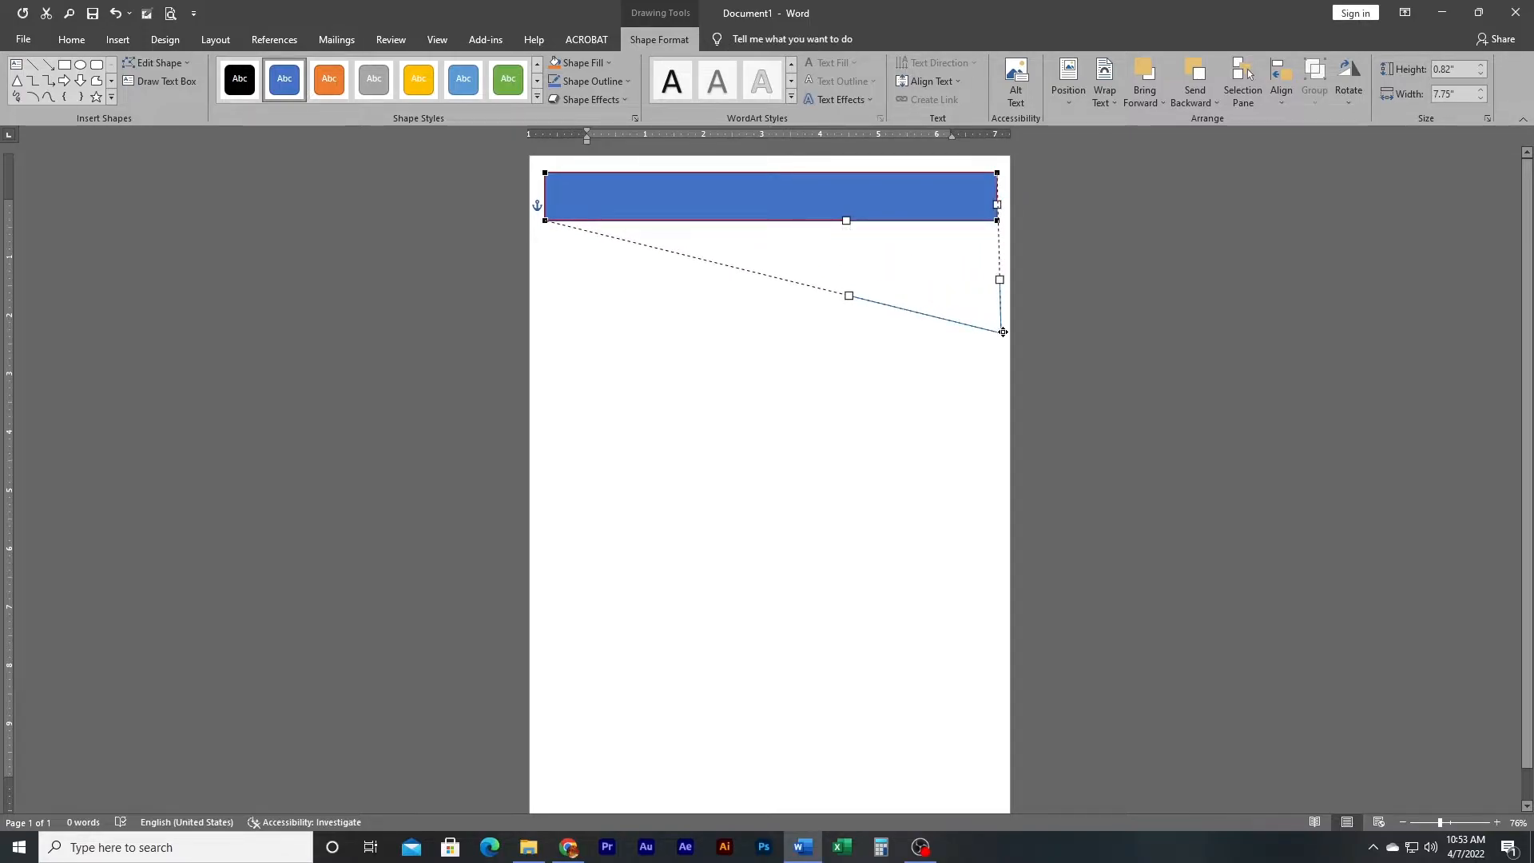
left_click_drag(1003, 332, 1002, 332)
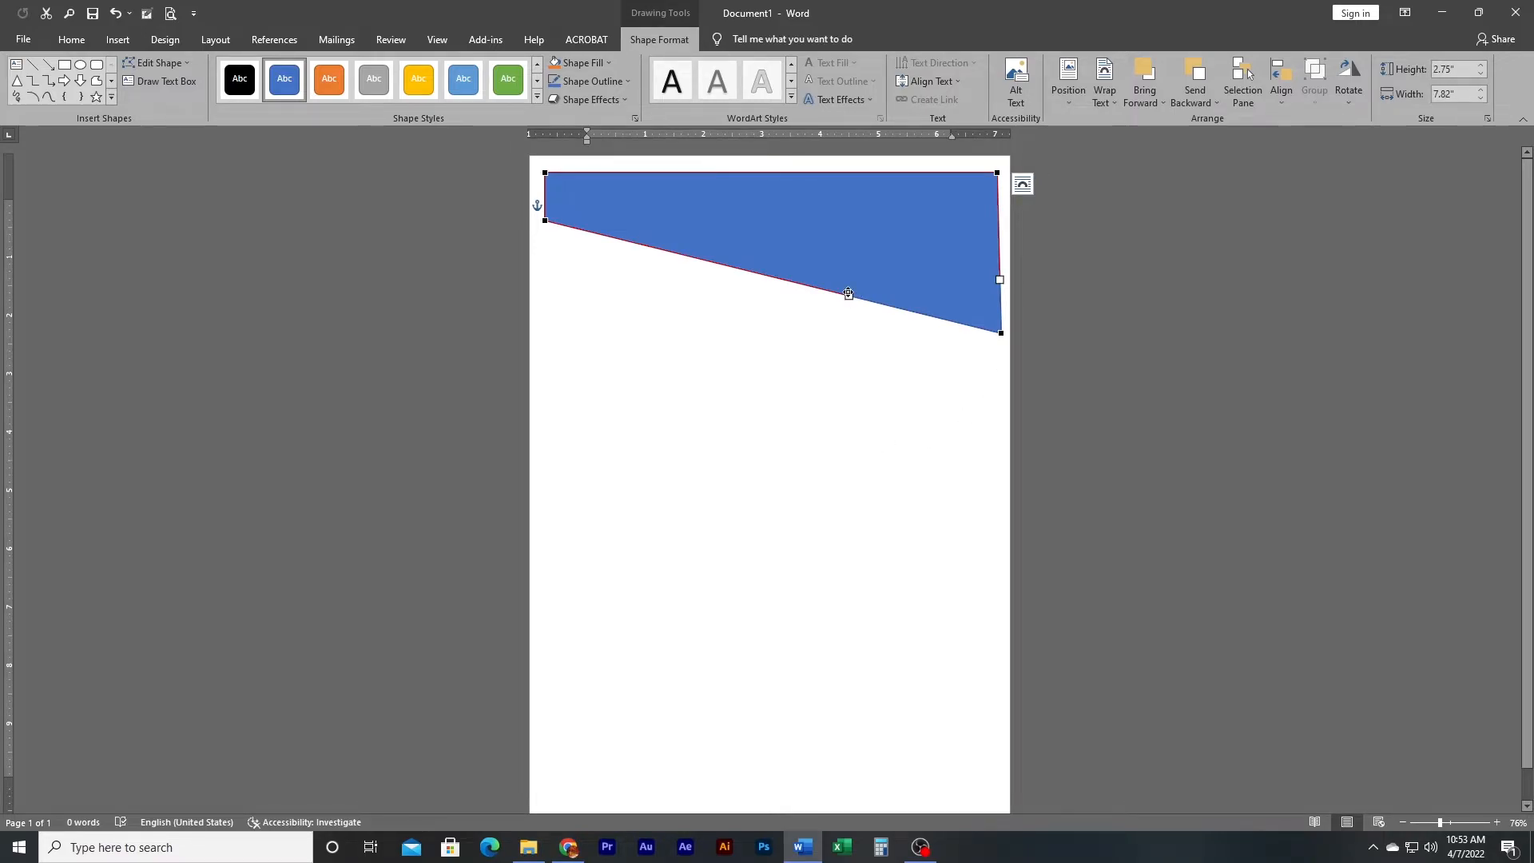
left_click_drag(848, 293, 918, 194)
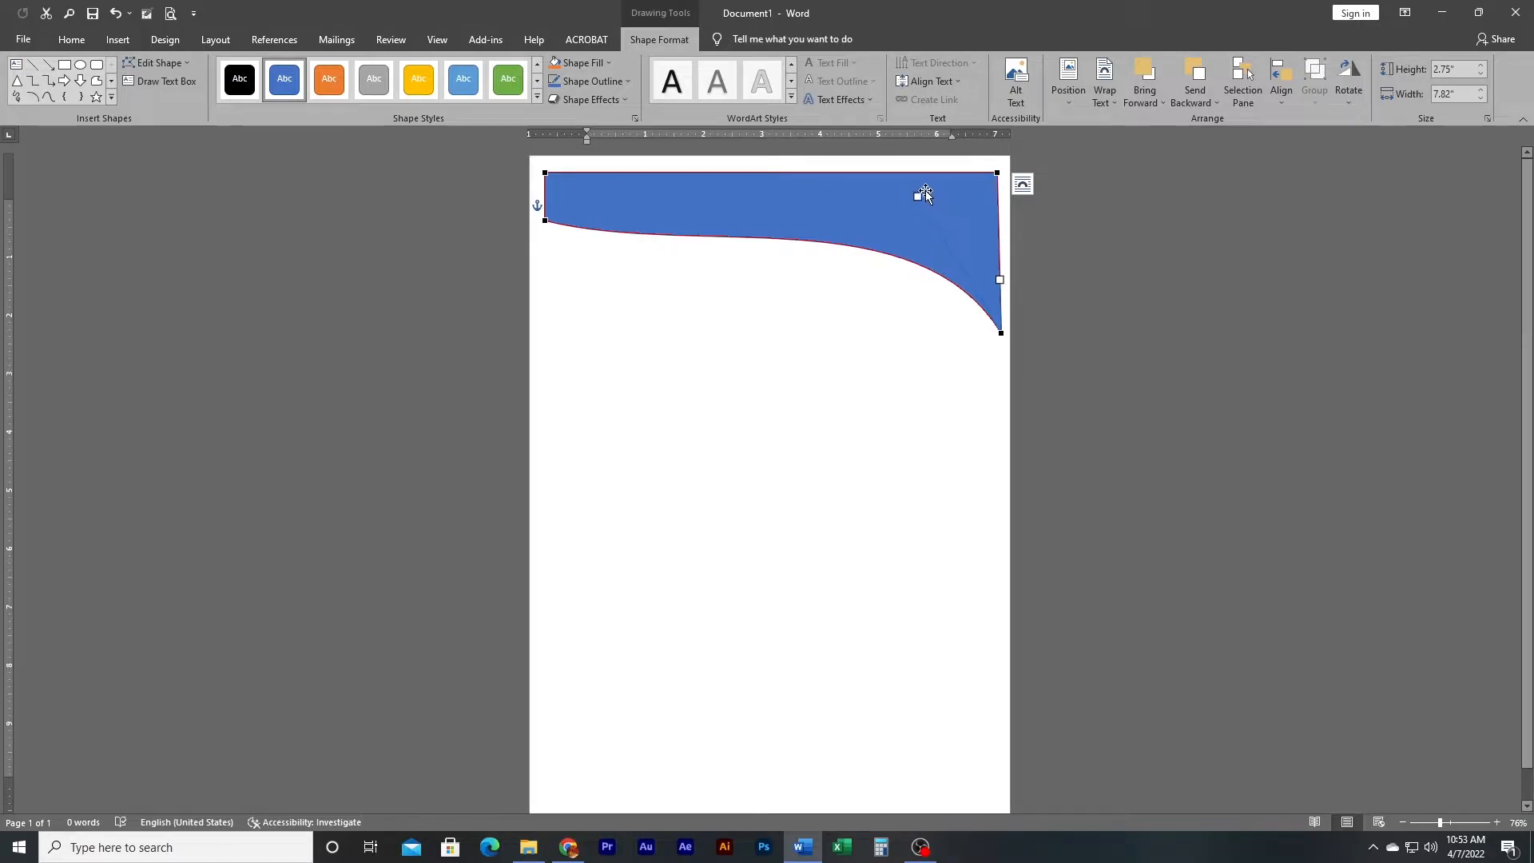
mouse_move(917, 196)
left_mouse_down()
mouse_move(960, 166)
mouse_move(895, 192)
left_mouse_up()
left_click(944, 396)
Step: Place the curved shape against the page's top edge and widen it to about 8.38" so it spans the full page width
left_click_drag(984, 236, 1012, 232)
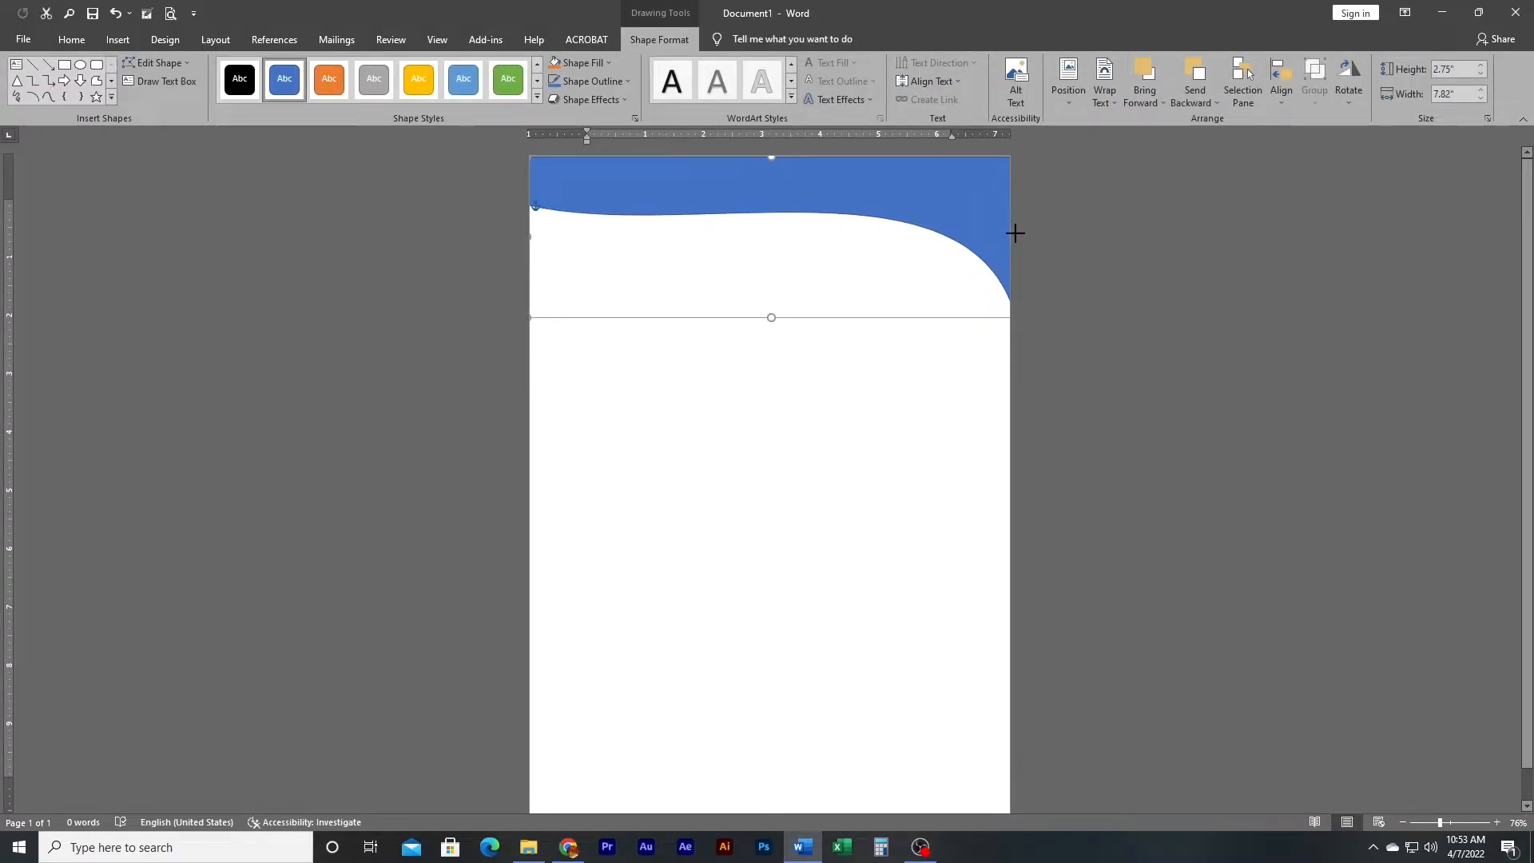
left_click(860, 445)
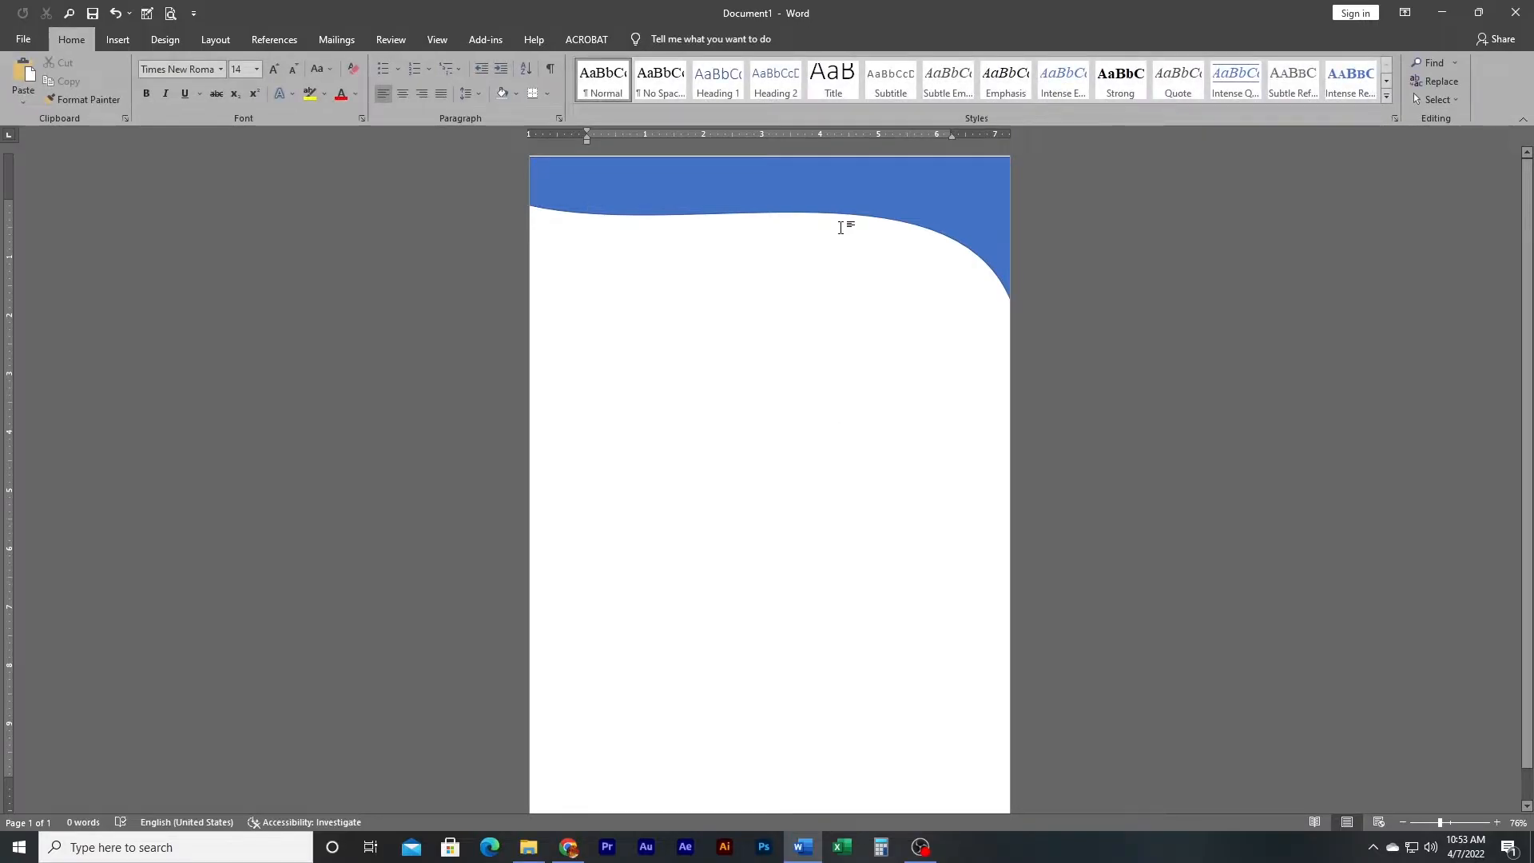
left_click(830, 195)
left_click(784, 477)
left_click(867, 197)
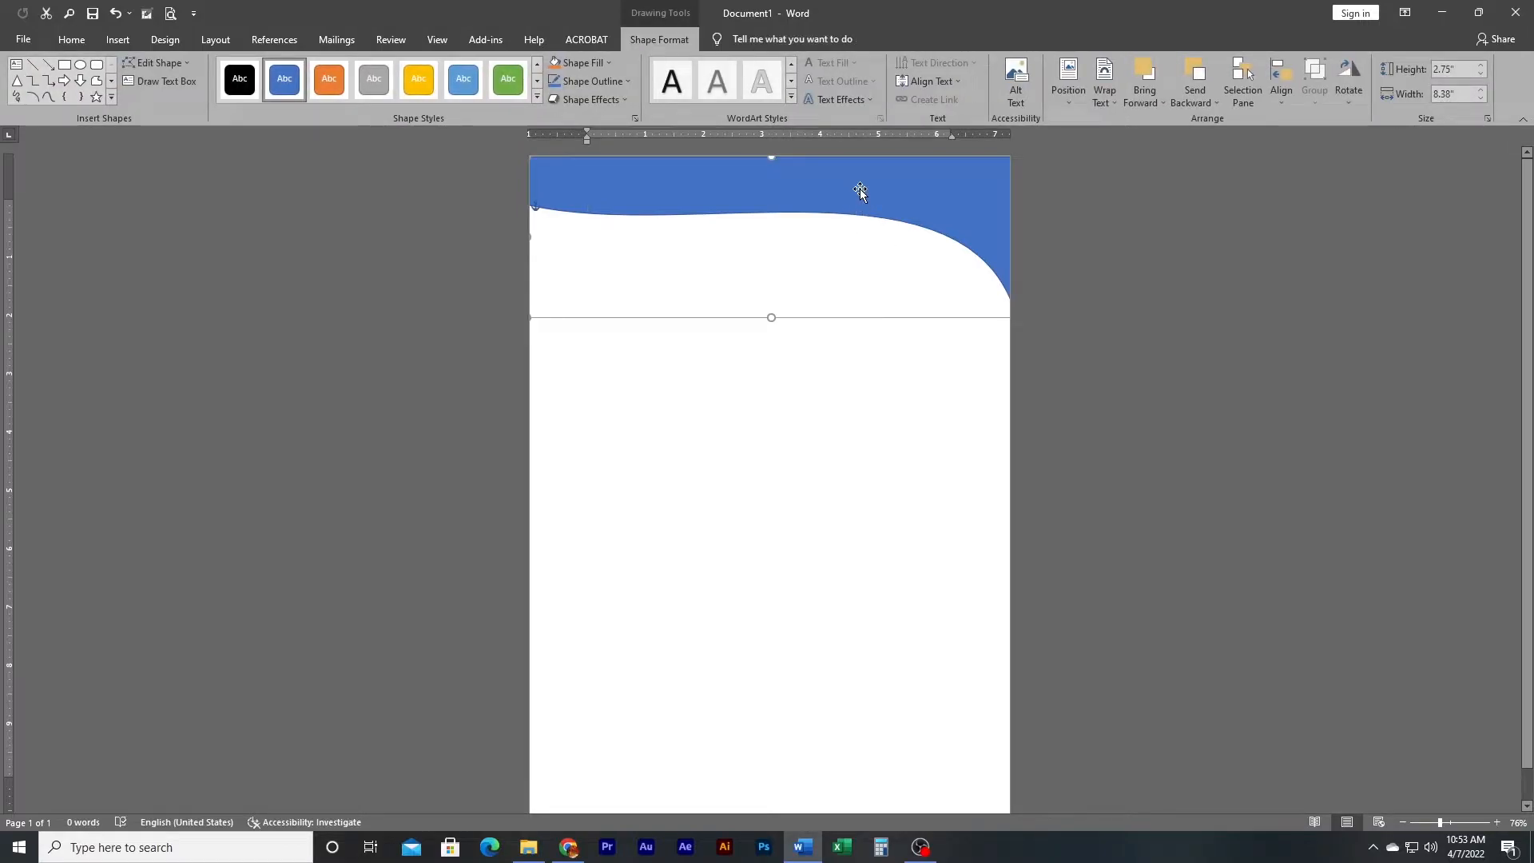
Step: Move the curved banner down below the page's top edge and narrow it so both ends sit inside the page
left_click_drag(855, 192, 860, 223)
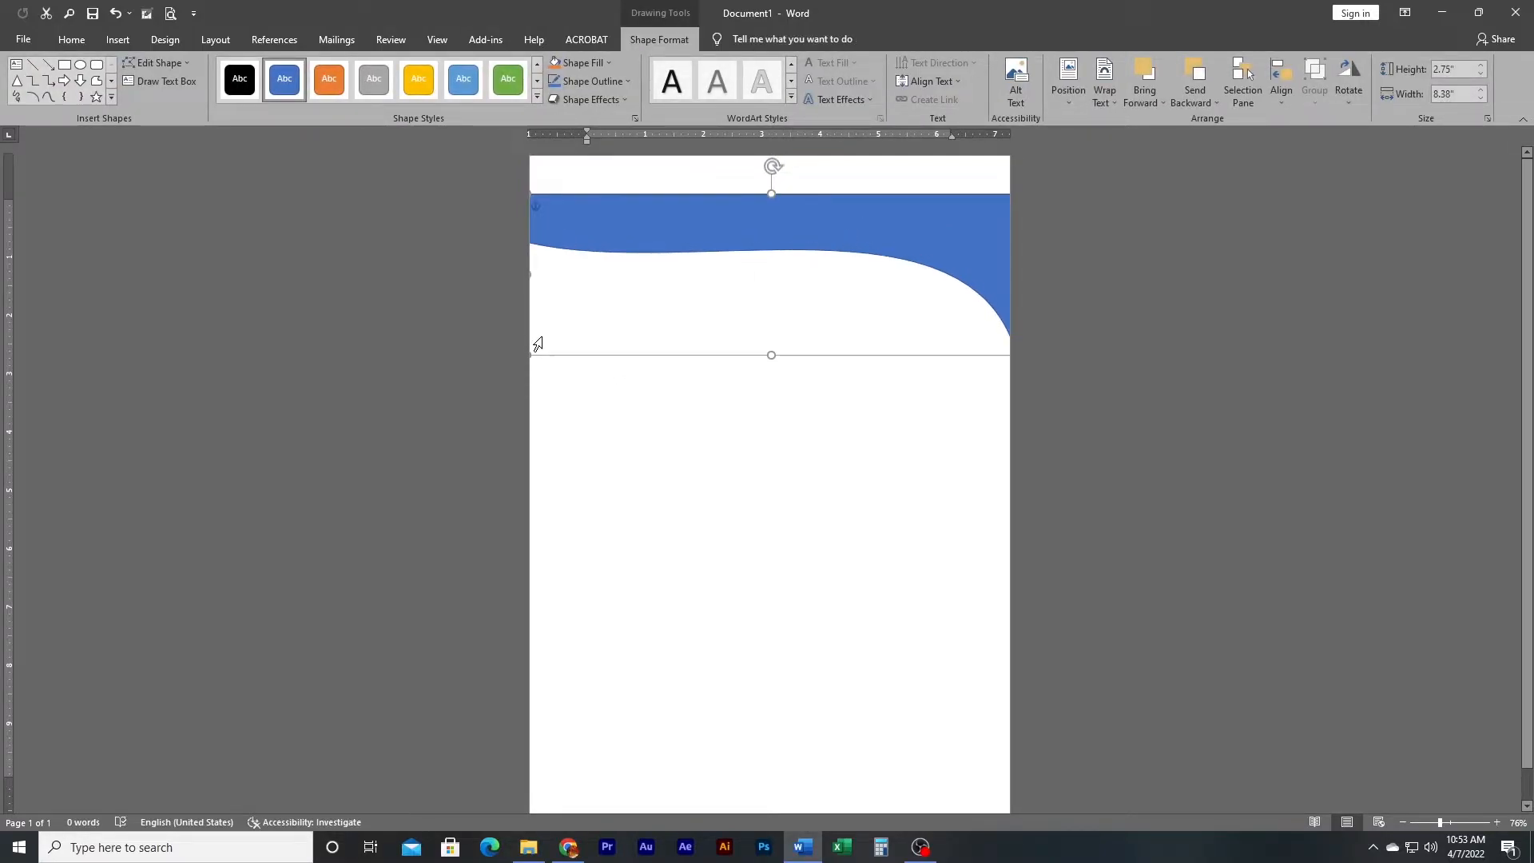
left_click_drag(531, 274, 559, 274)
left_click_drag(928, 226, 911, 226)
left_click(873, 453)
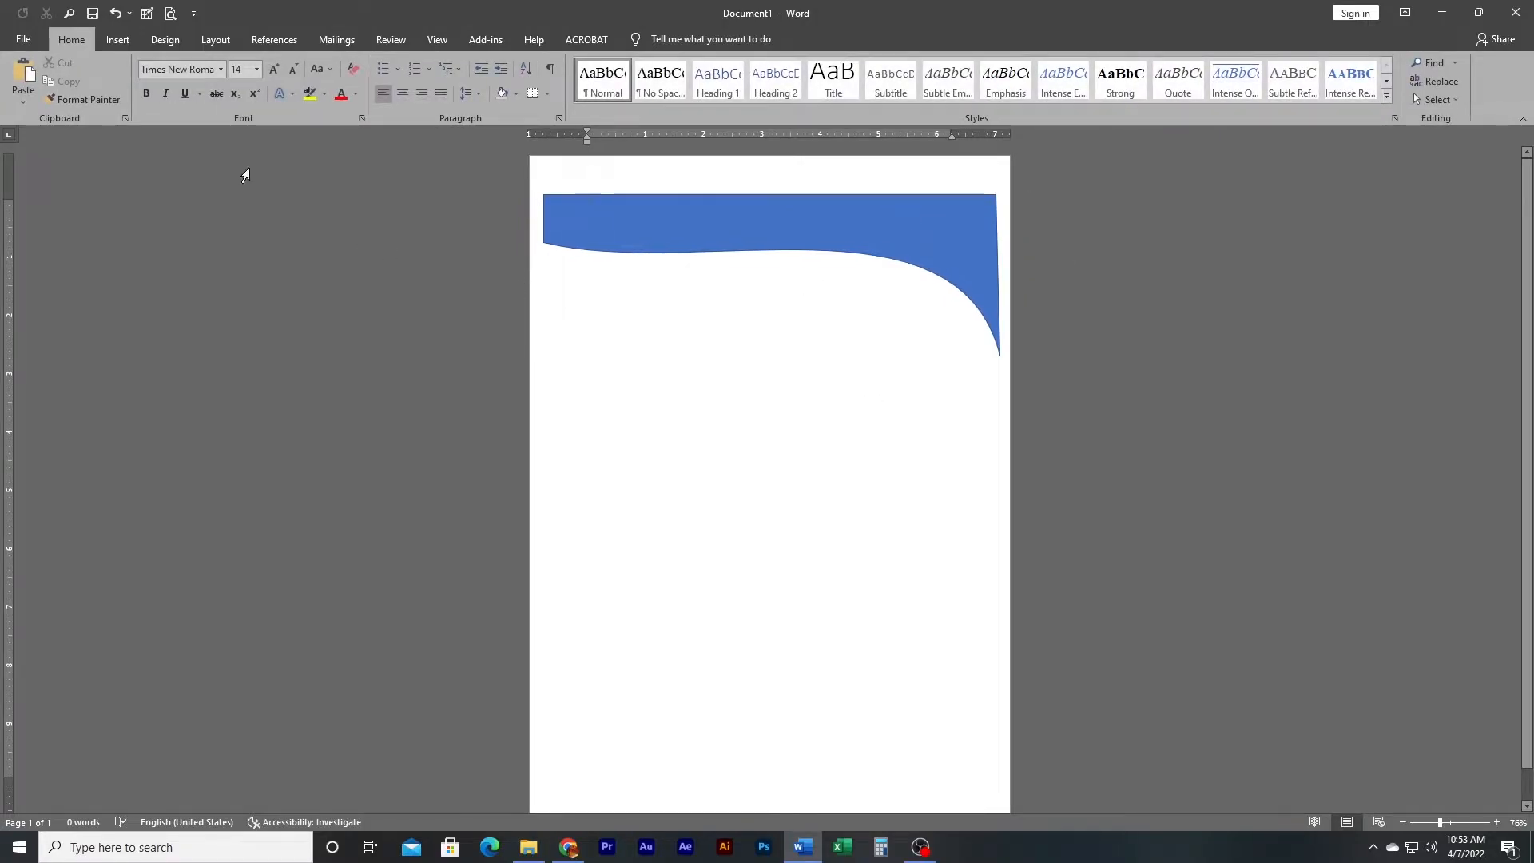
Step: Draw a rectangle about 2.1" wide and 1.84" high below the left part of the curved banner
left_click(116, 40)
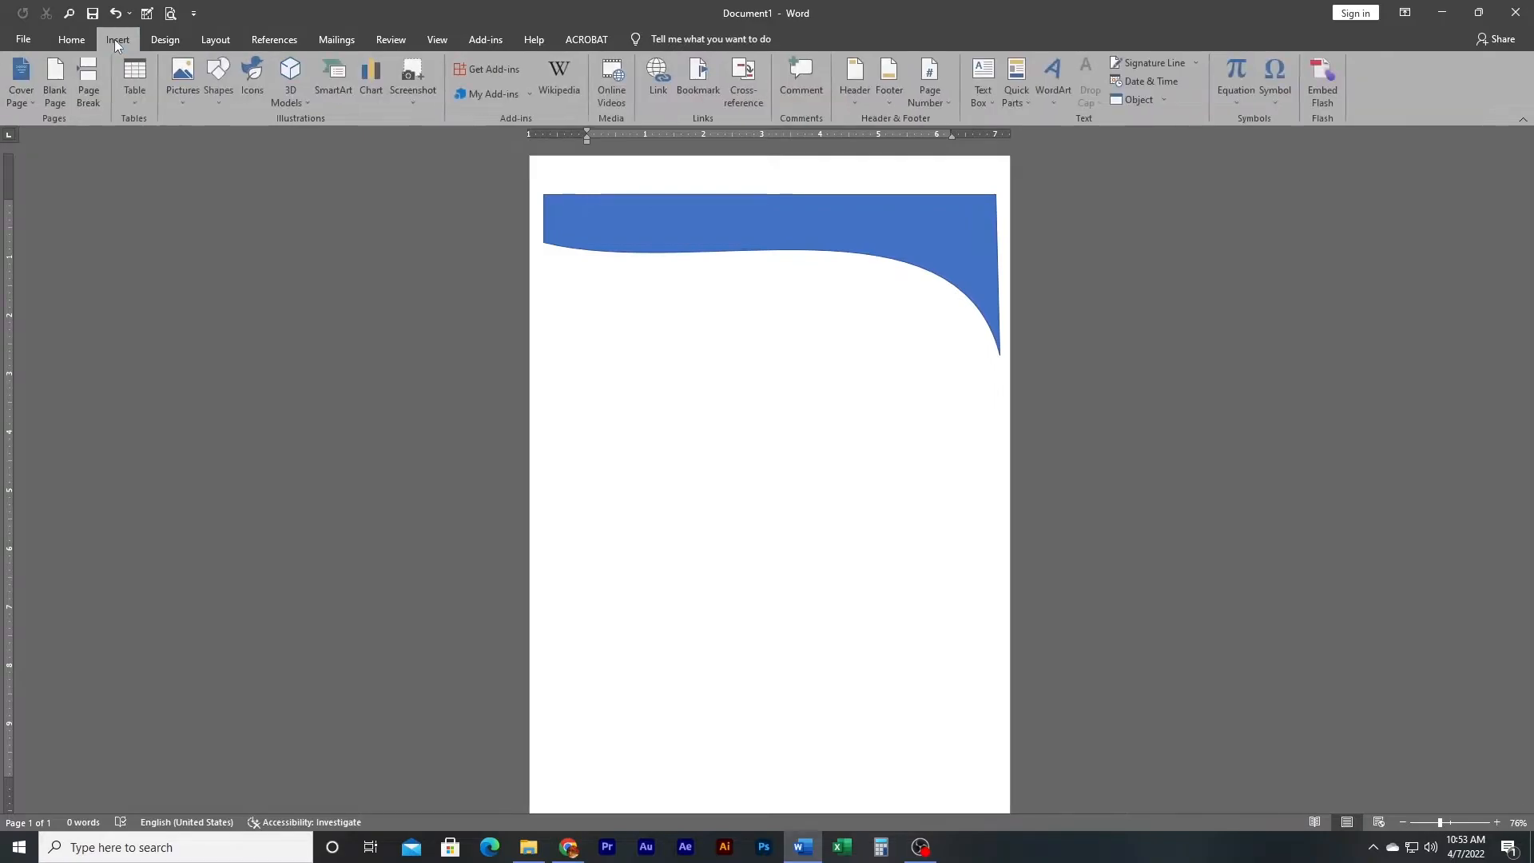
left_click(219, 104)
left_click(261, 136)
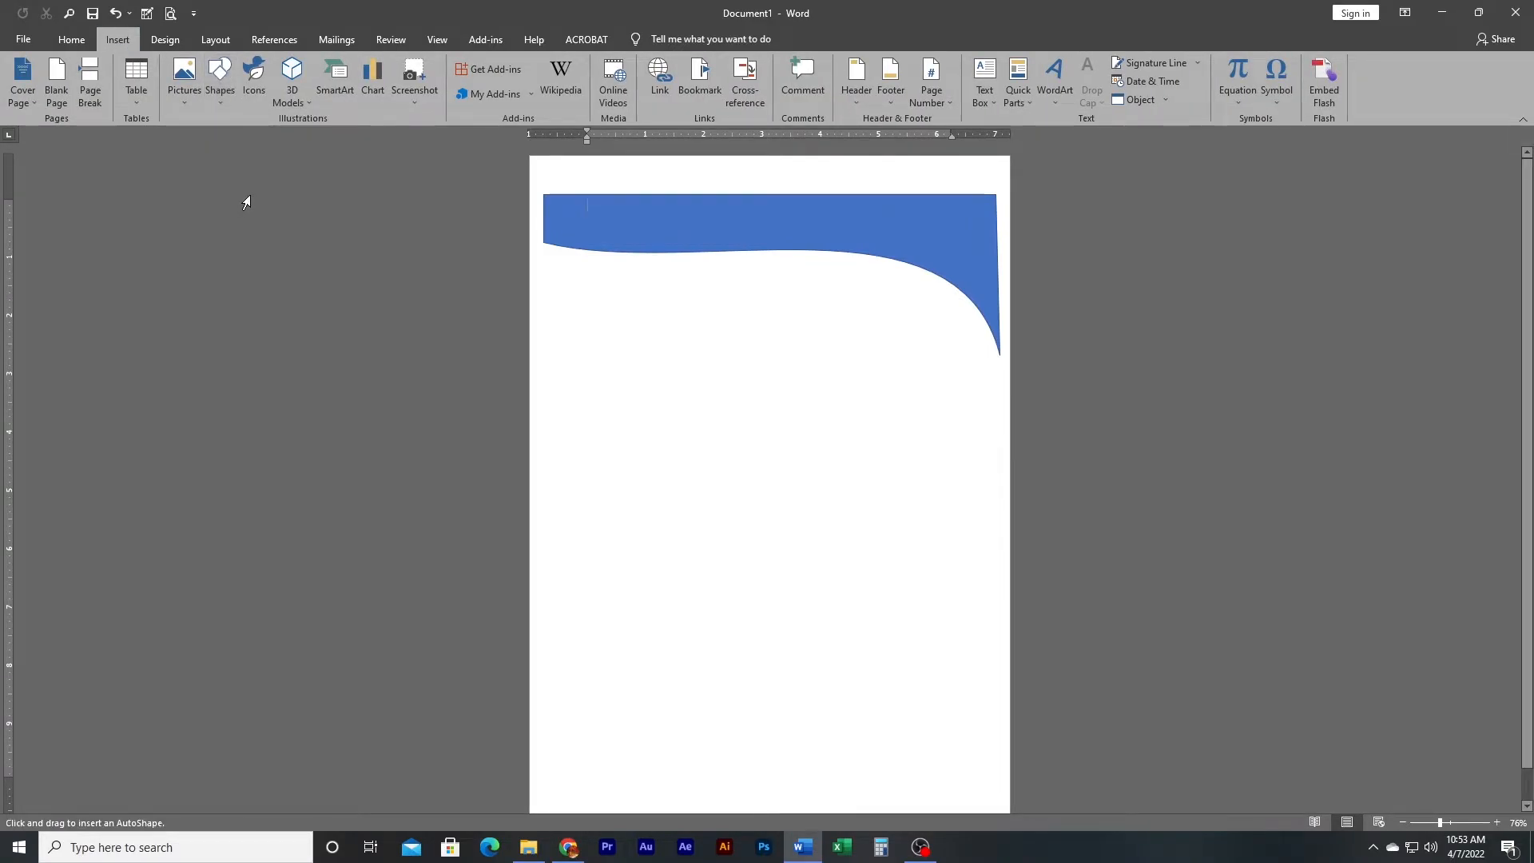
left_click(215, 105)
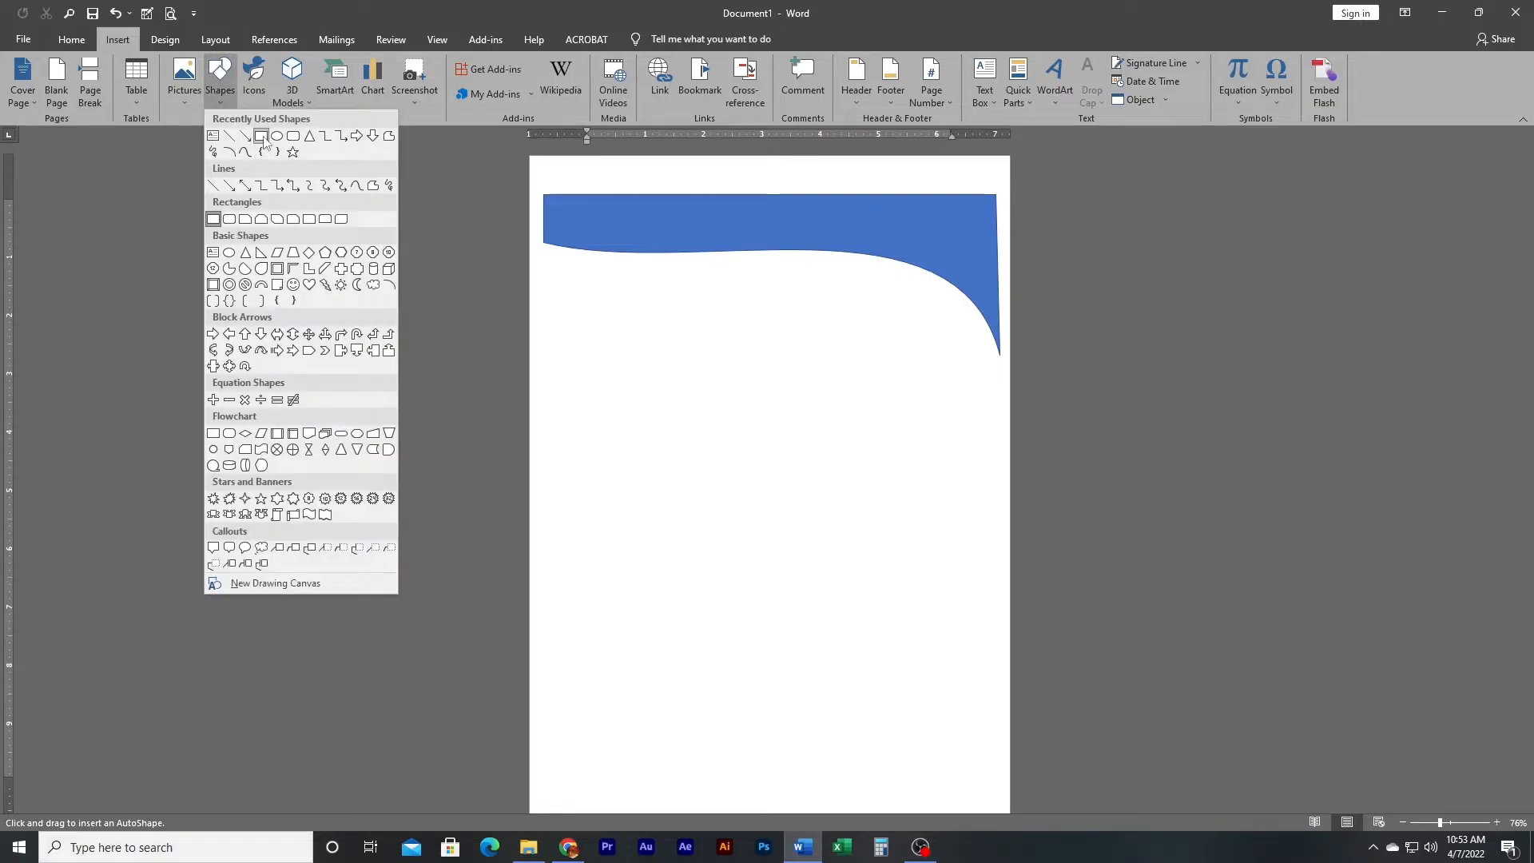
left_click(260, 137)
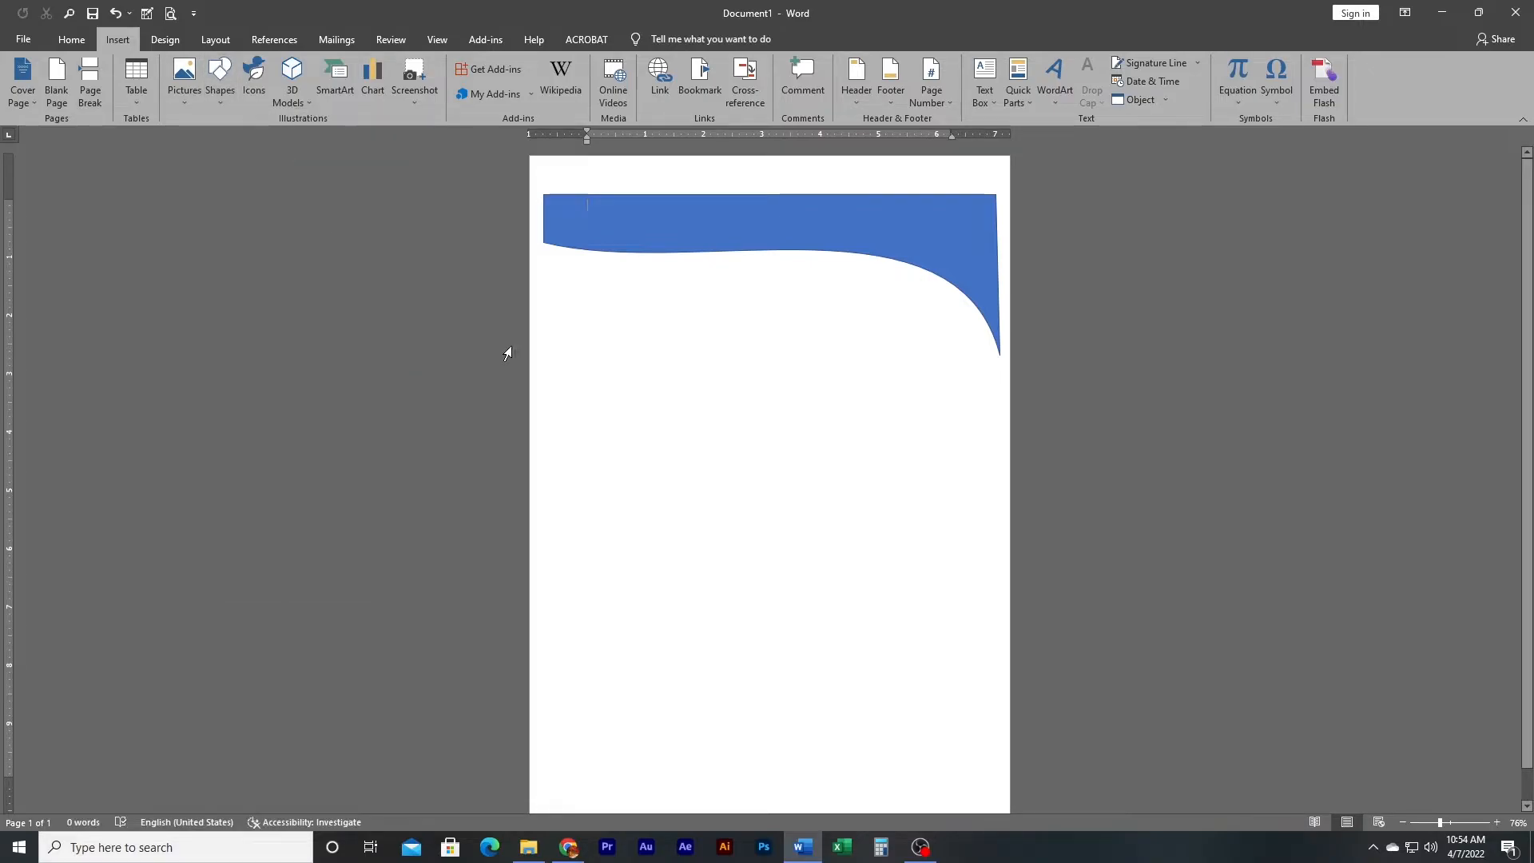
left_click(219, 100)
left_click(261, 136)
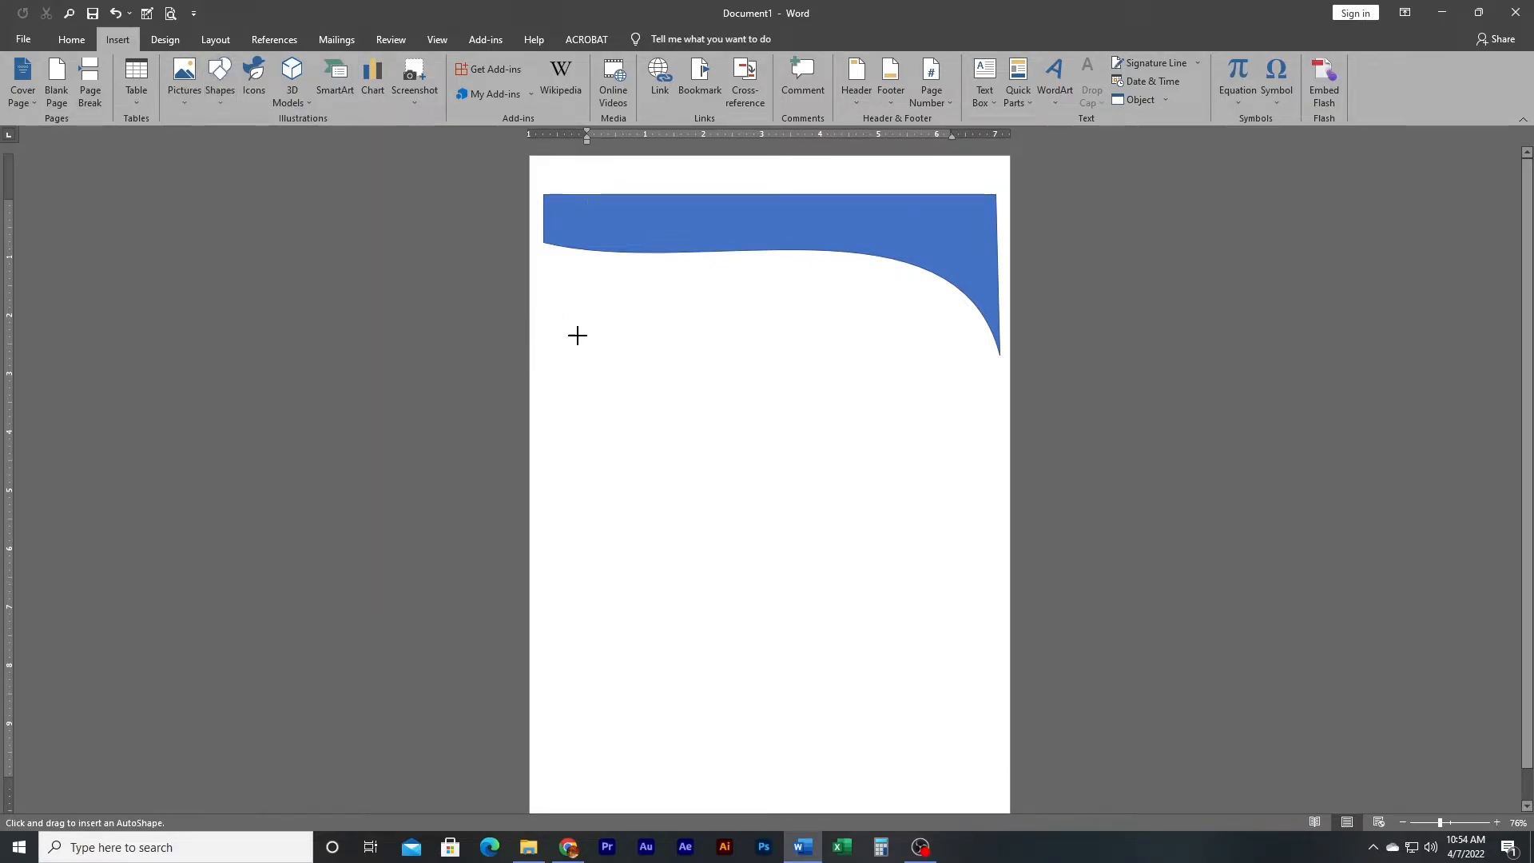
left_click_drag(575, 330, 699, 439)
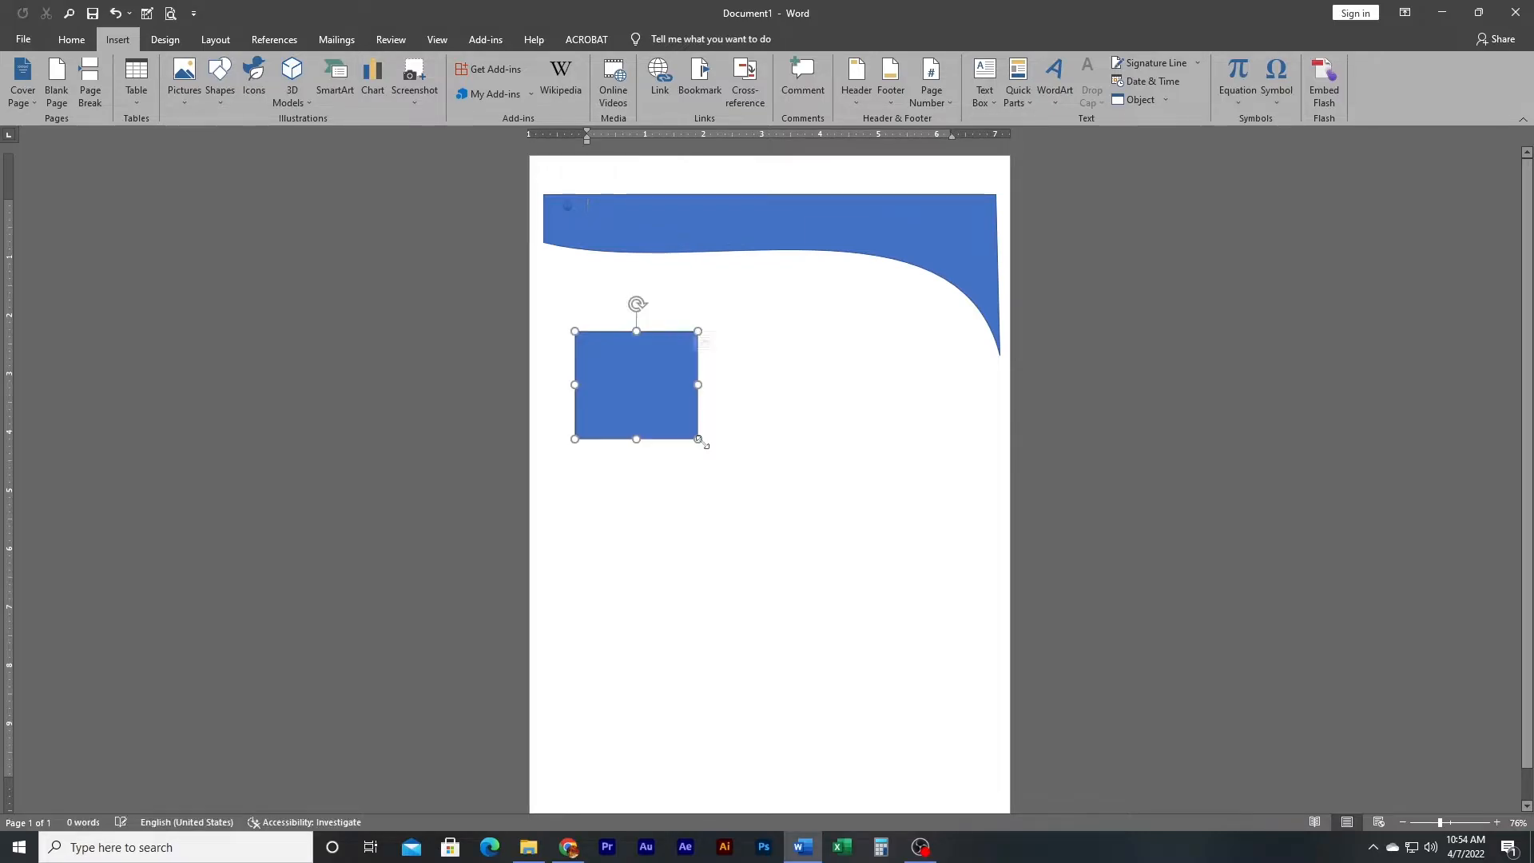
Step: Edit the small rectangle's points, pulling its top-right corner inward near the bottom-left corner to form a pointed L-shaped piece
left_click(185, 67)
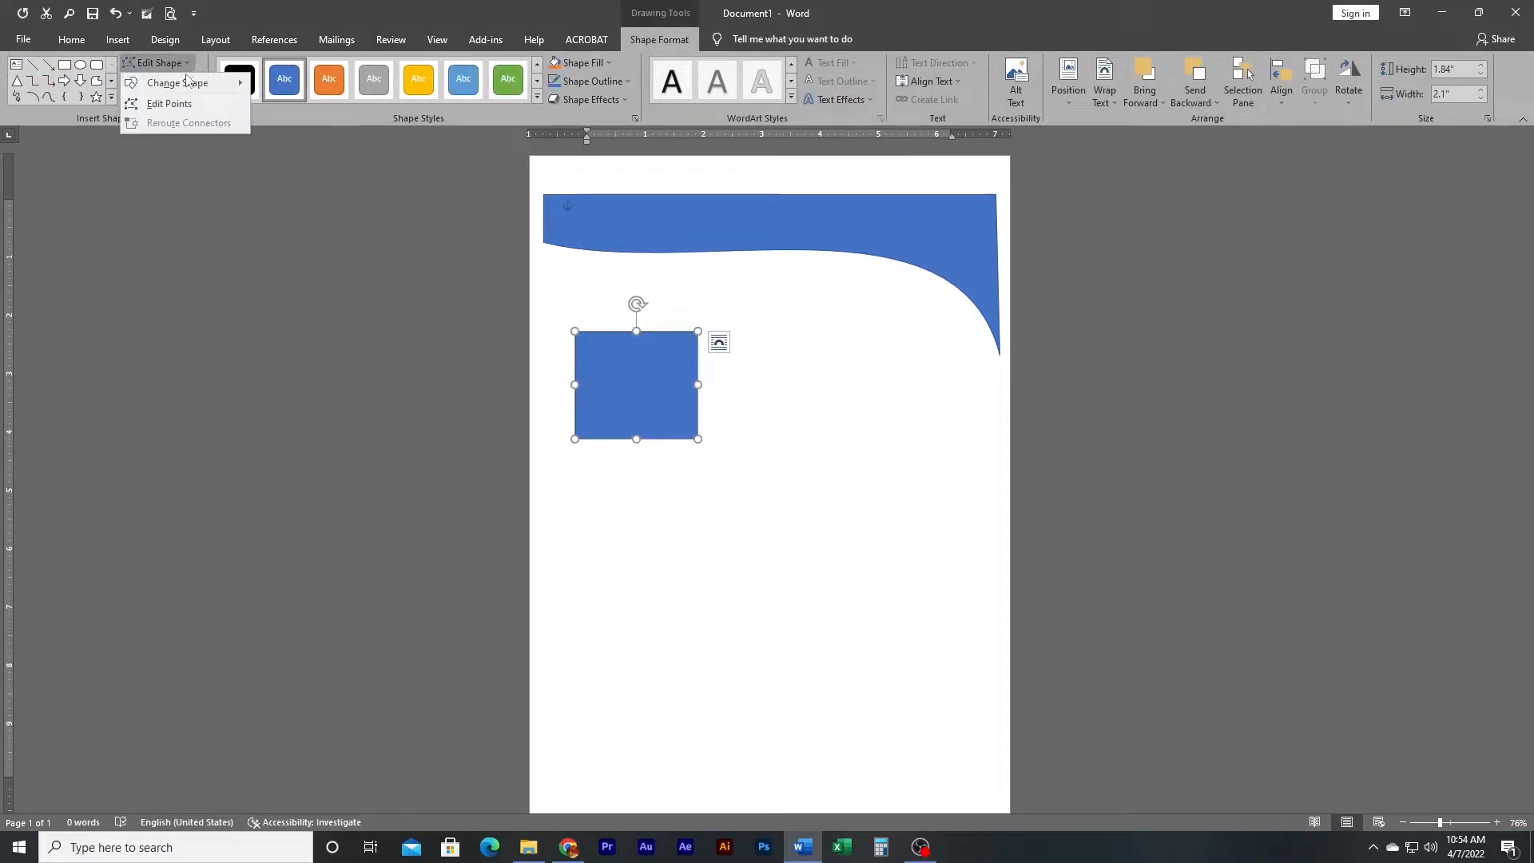
left_click(193, 107)
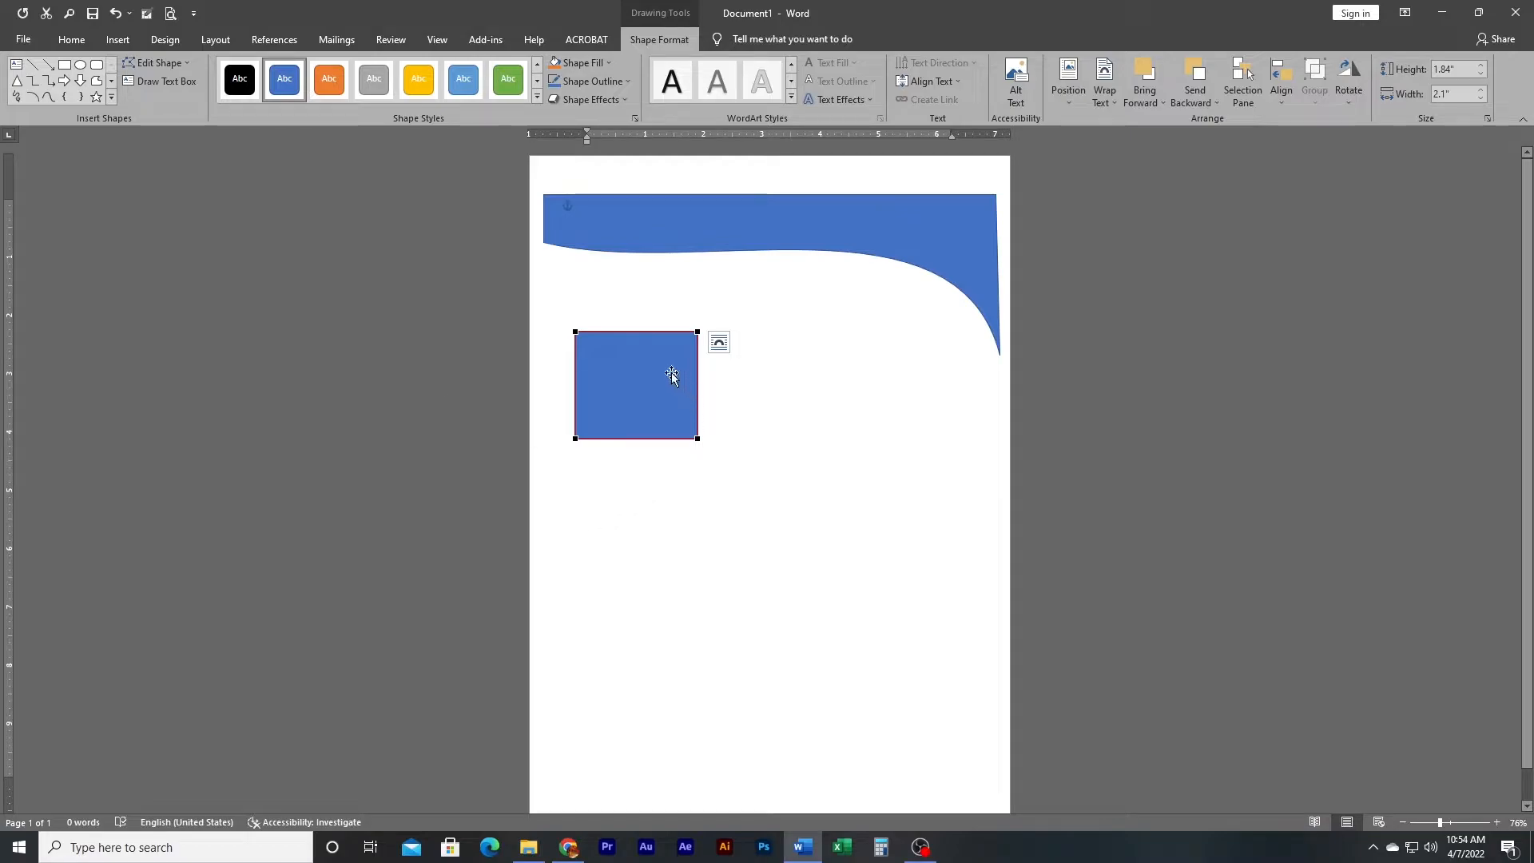
left_click(697, 332)
left_click_drag(609, 408, 590, 422)
left_click(628, 497)
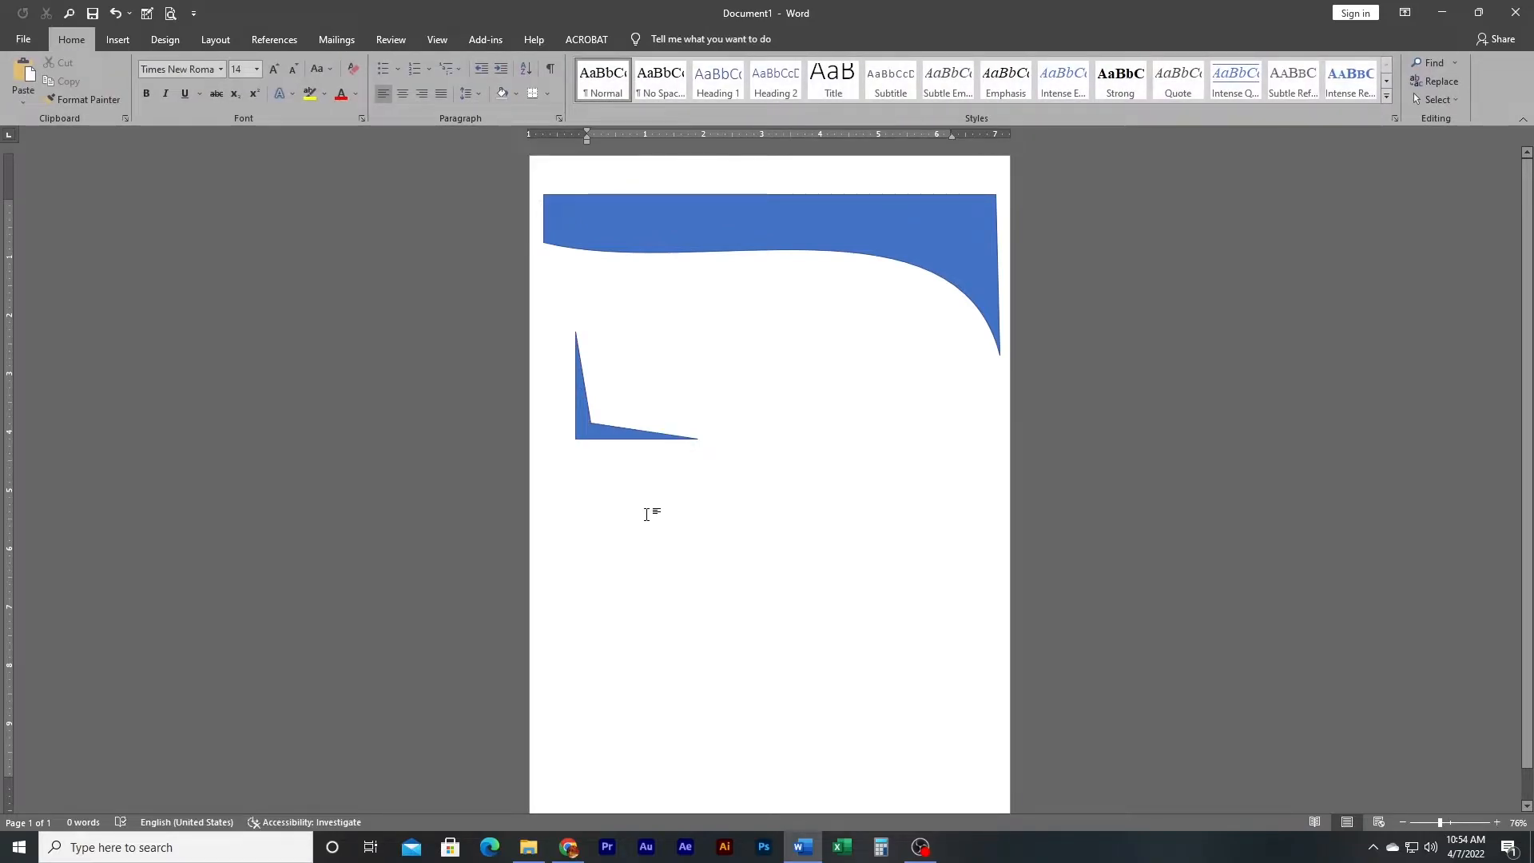
Step: Move the L-shaped piece into the page's bottom-left corner and shift the curved banner up and left towards the page's top edge
scroll(683, 471, "down", 1)
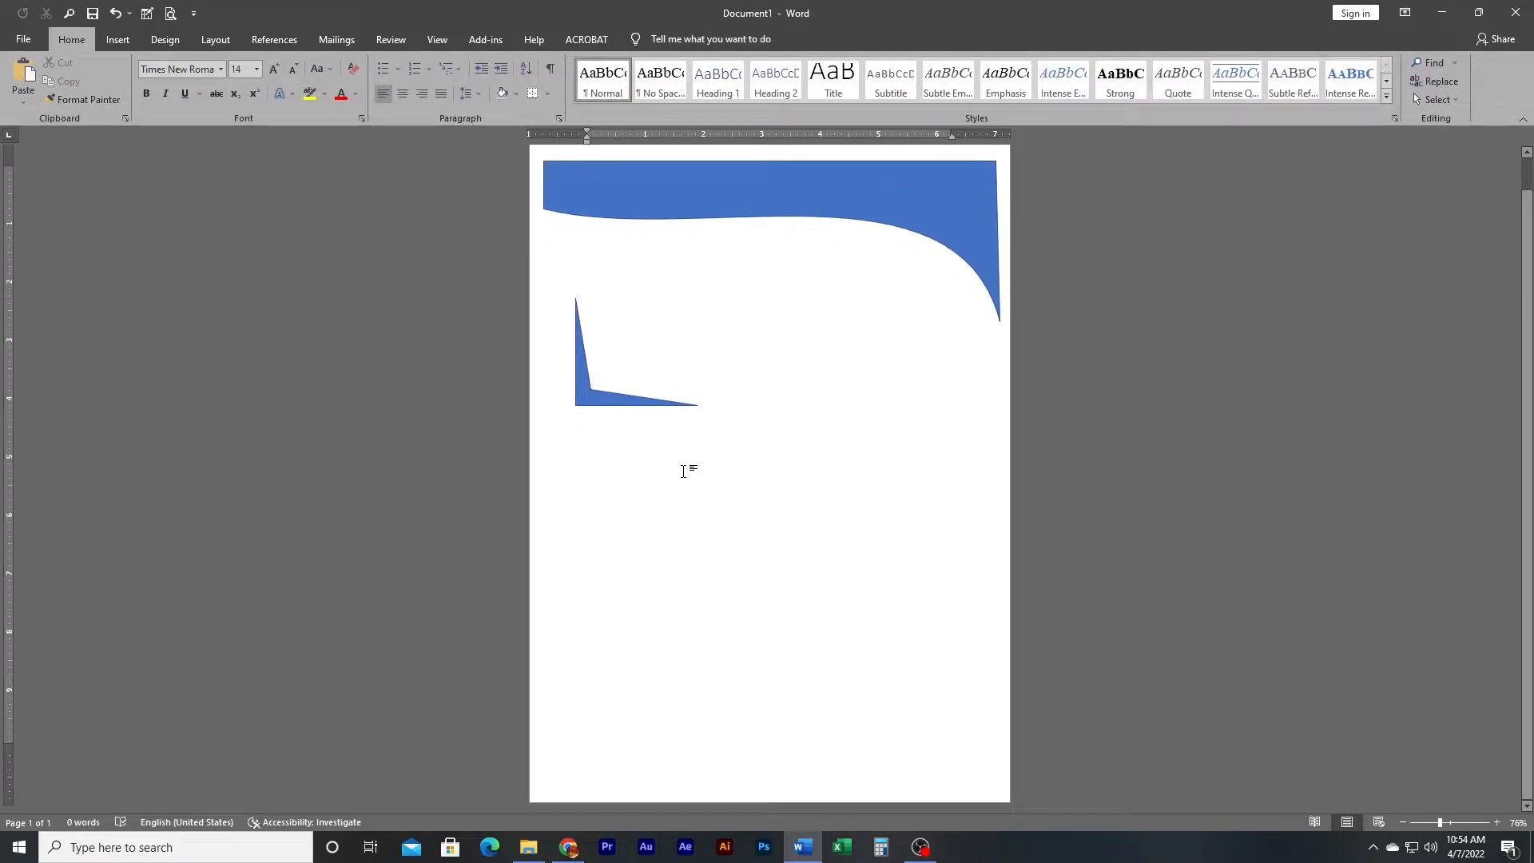
left_click_drag(603, 394, 554, 799)
left_click(650, 660)
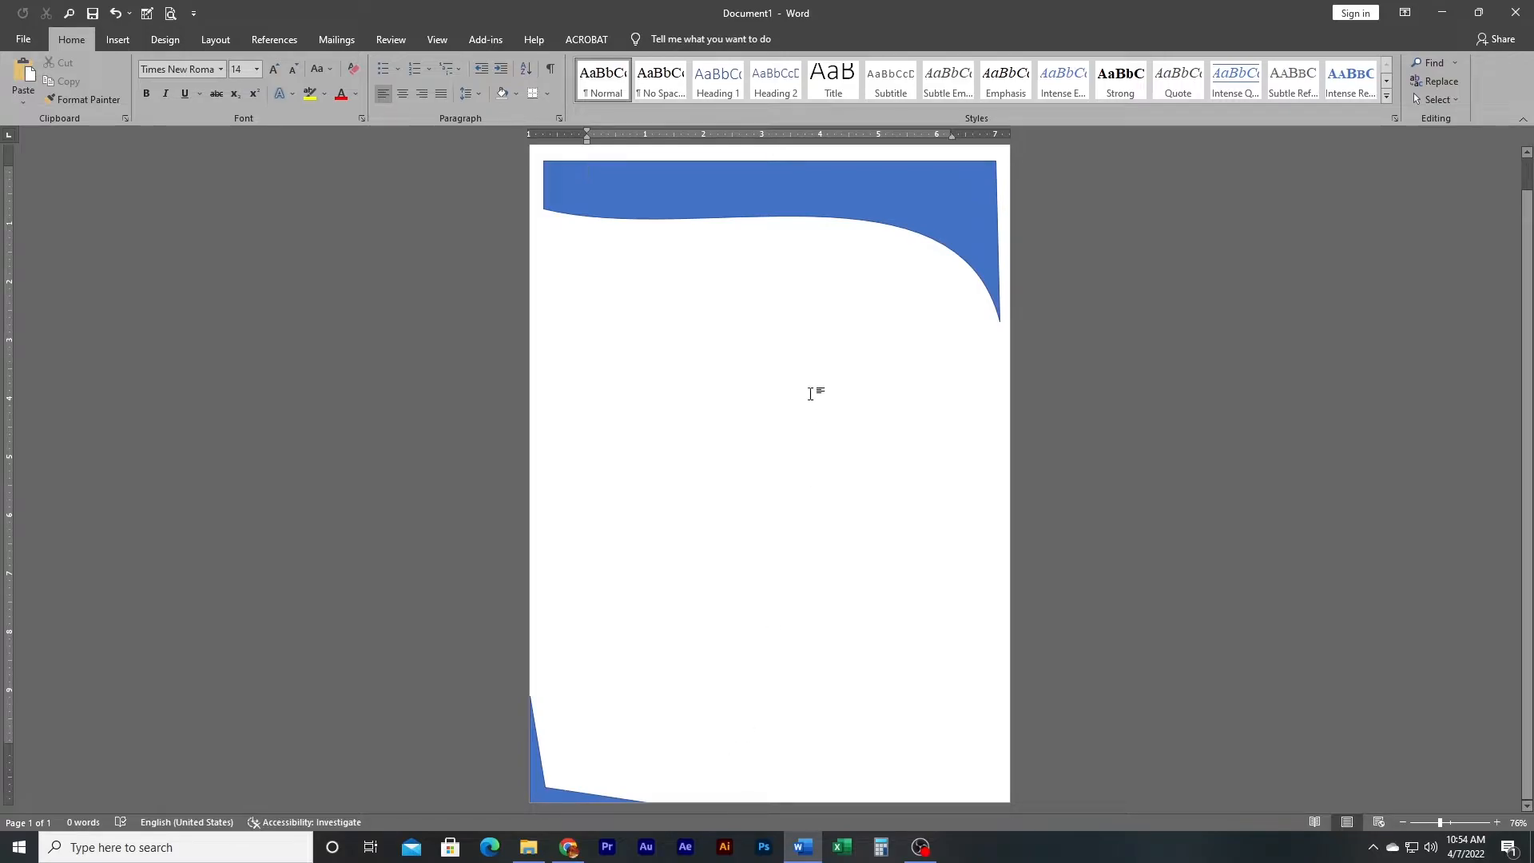
left_click_drag(805, 195, 798, 183)
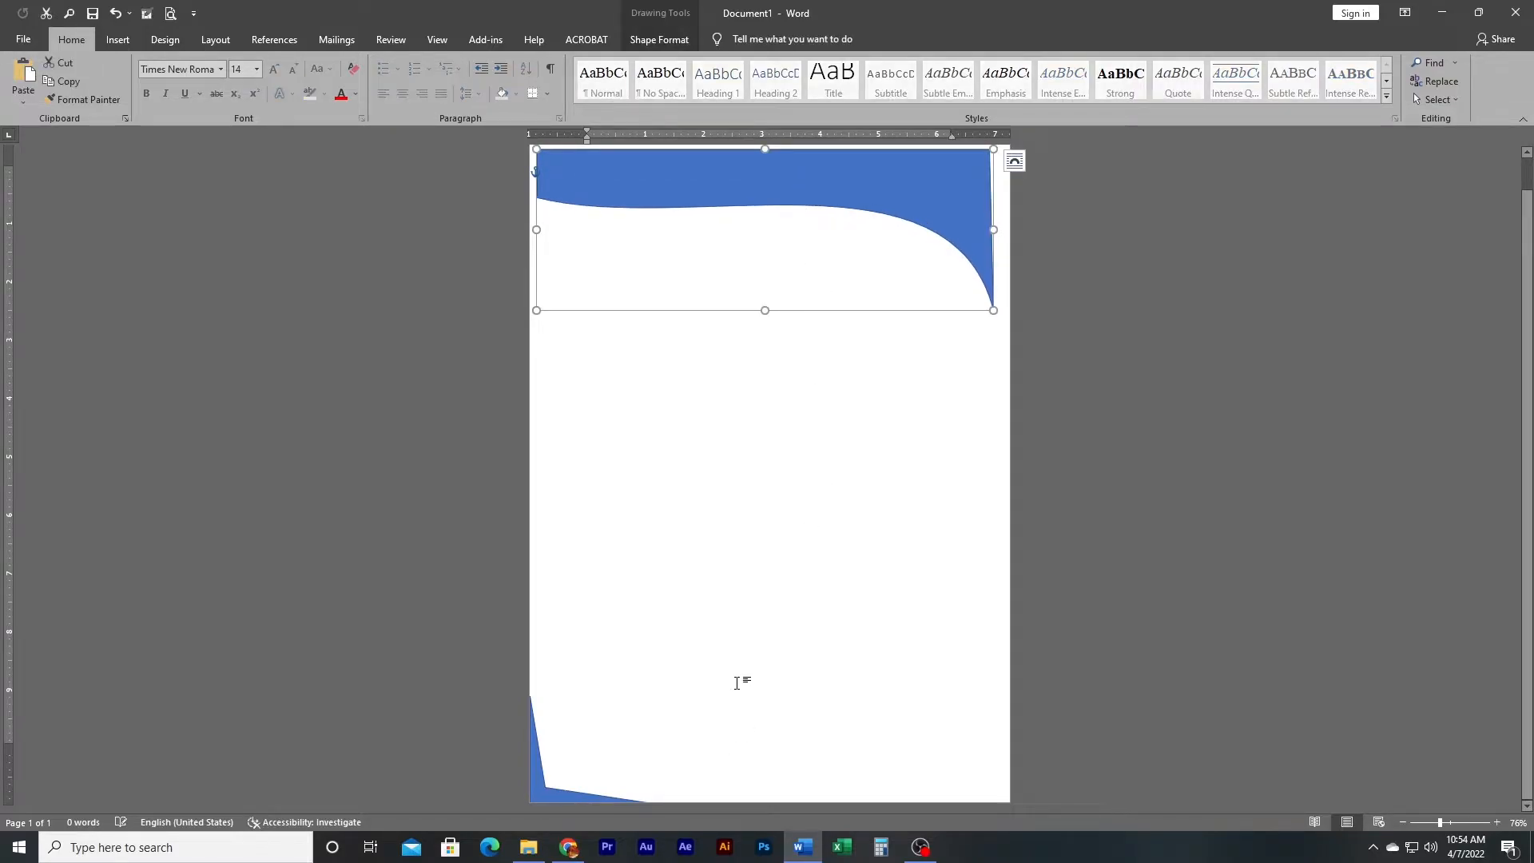
left_click(732, 639)
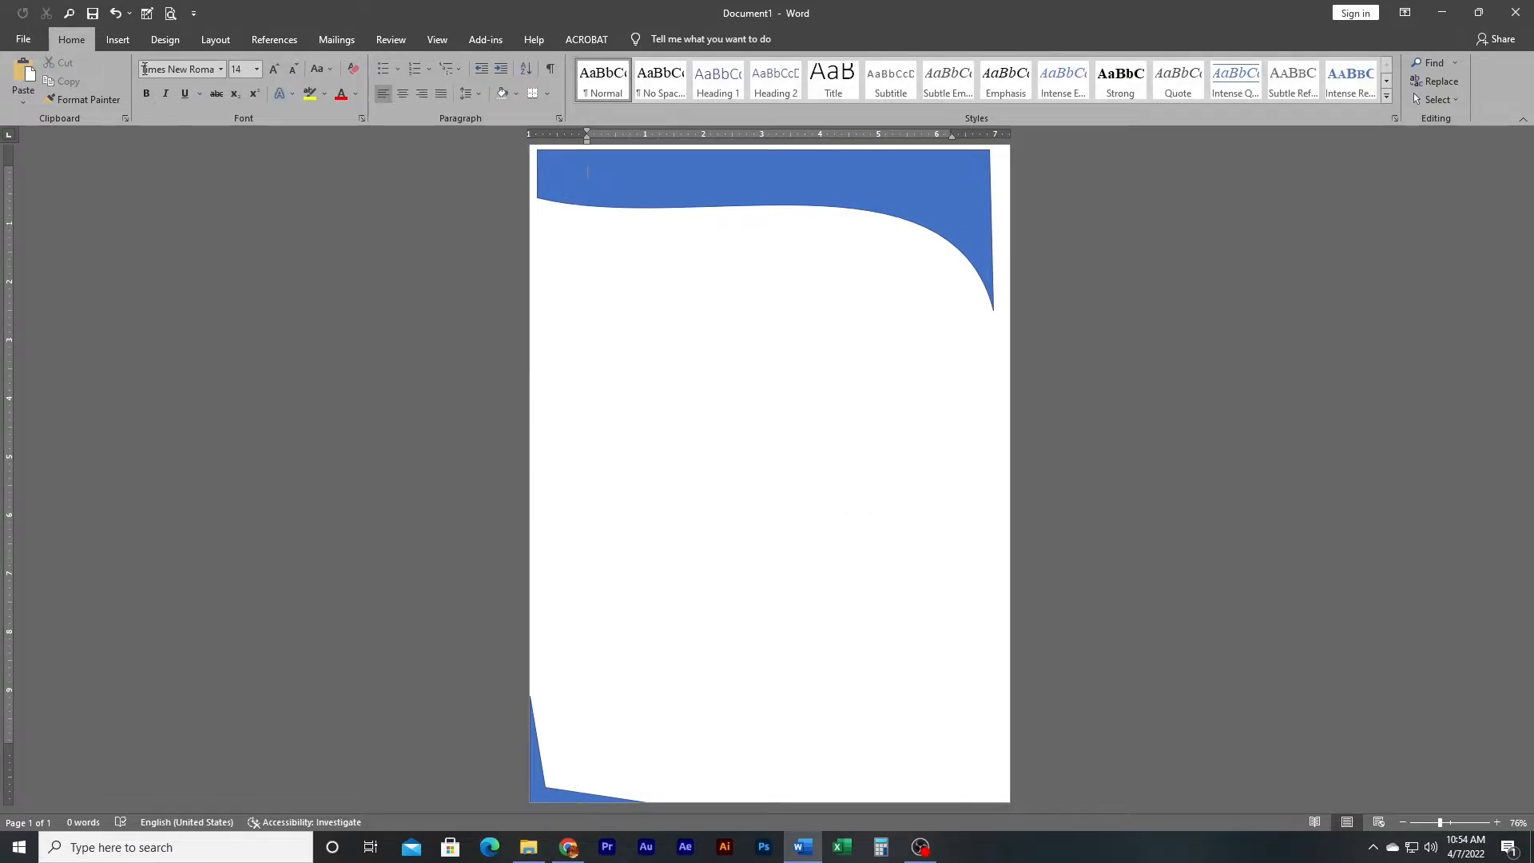
Step: Draw another rectangle about 3.1" wide and 2.23" high in the blank area below the banner
left_click(122, 44)
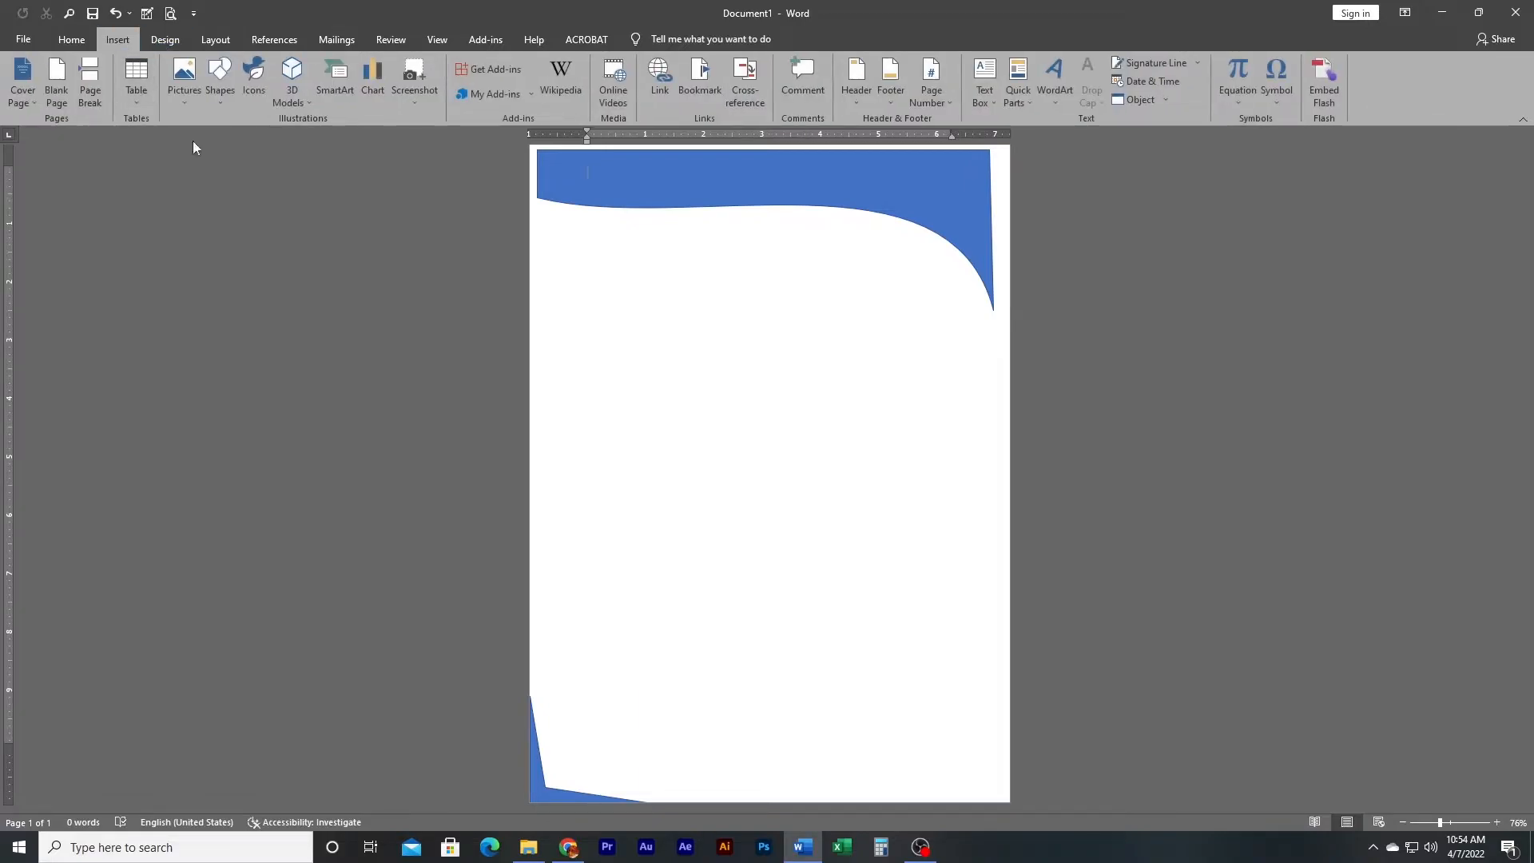
left_click(220, 87)
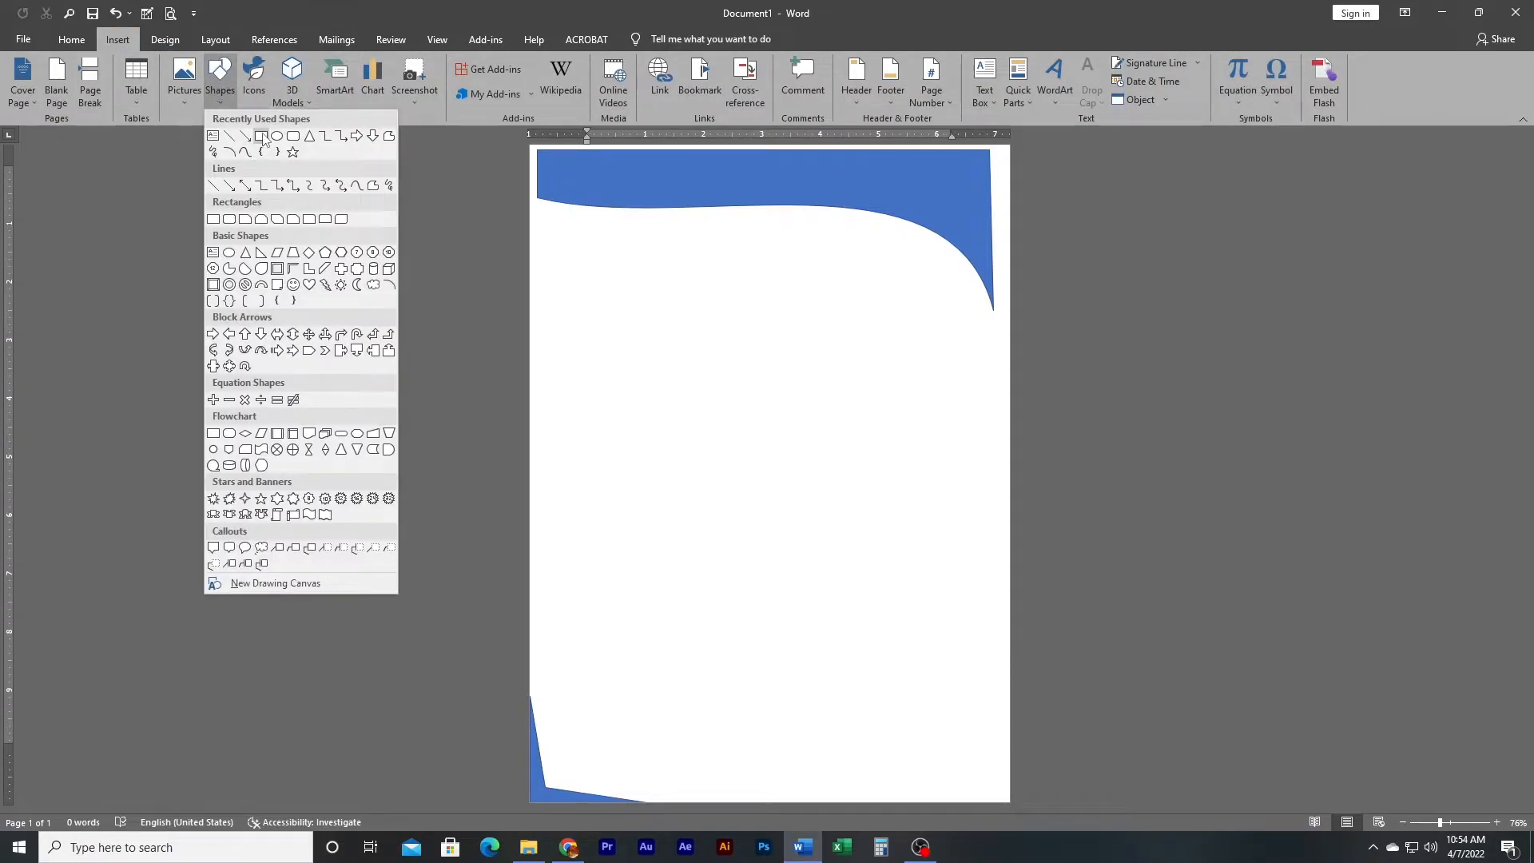
left_click(263, 138)
left_click_drag(626, 316, 807, 445)
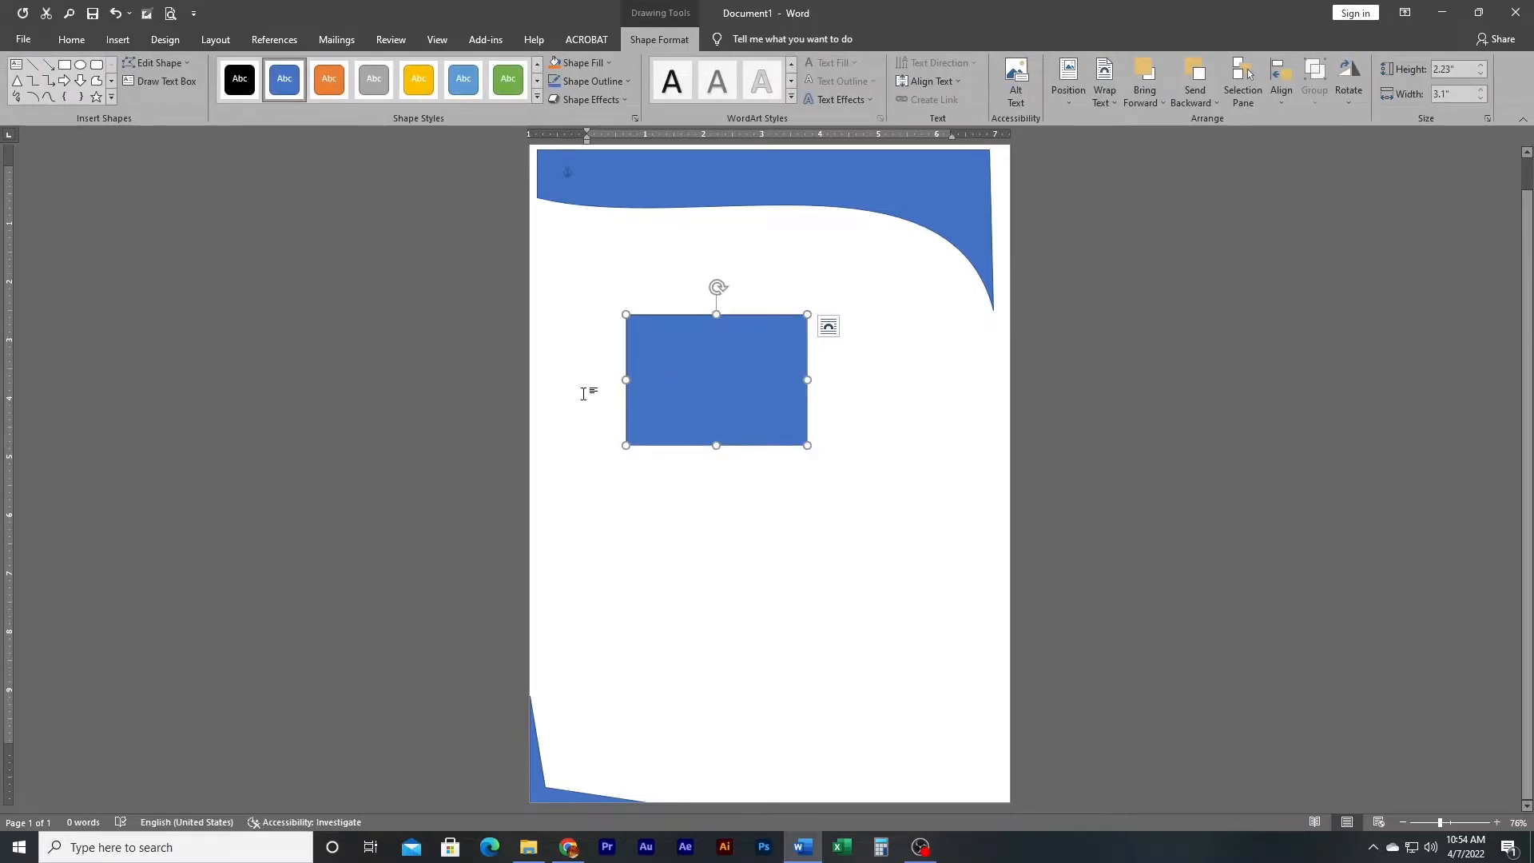
Step: Add a point on the rectangle's bottom edge, pull it down to about 4.38" total height, and curve both lower sides into a shield
left_click(140, 63)
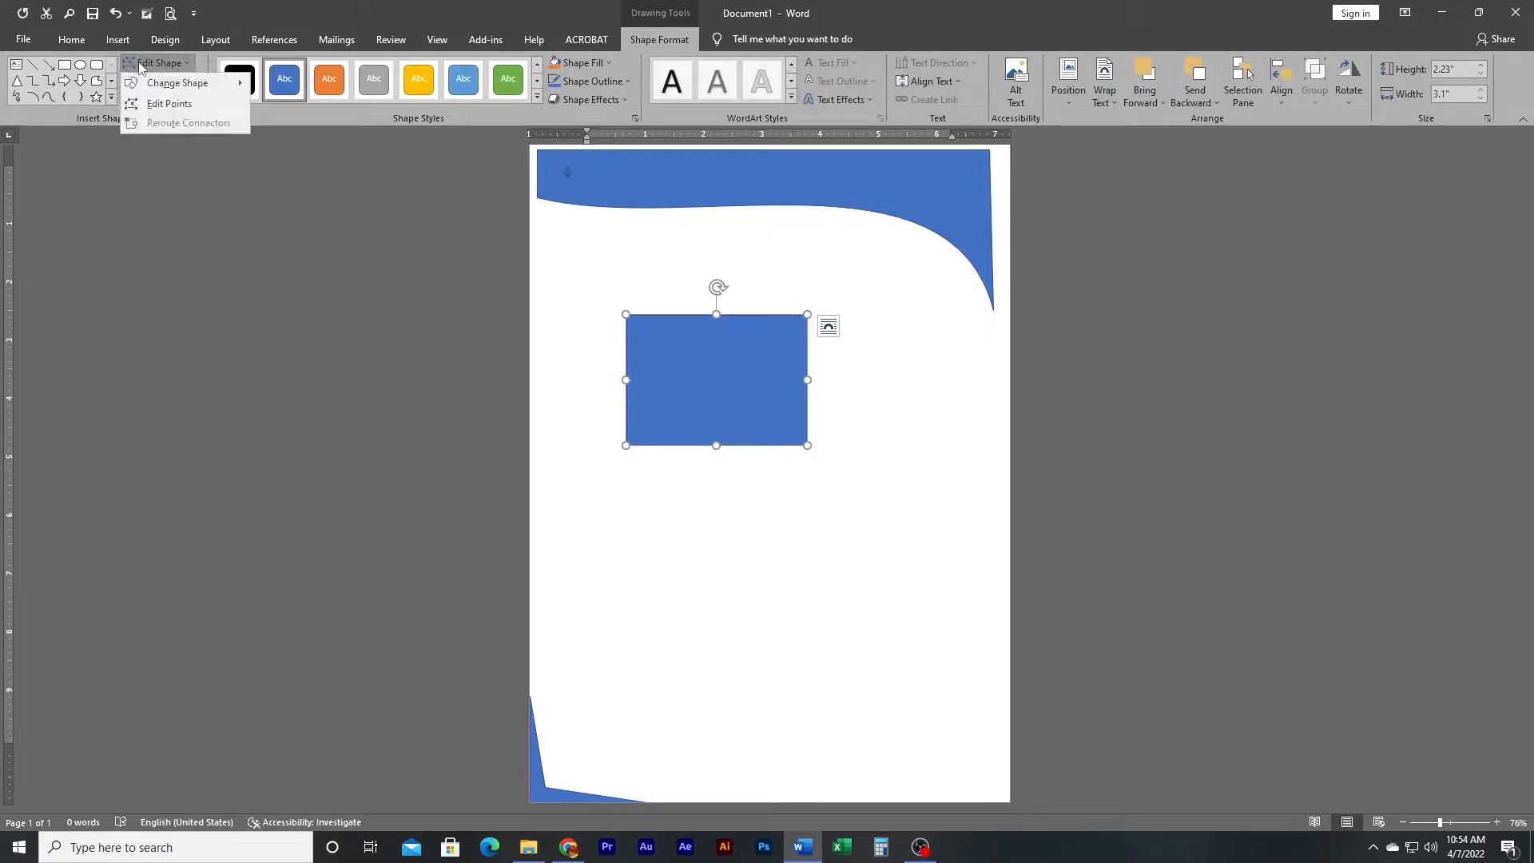
left_click(166, 104)
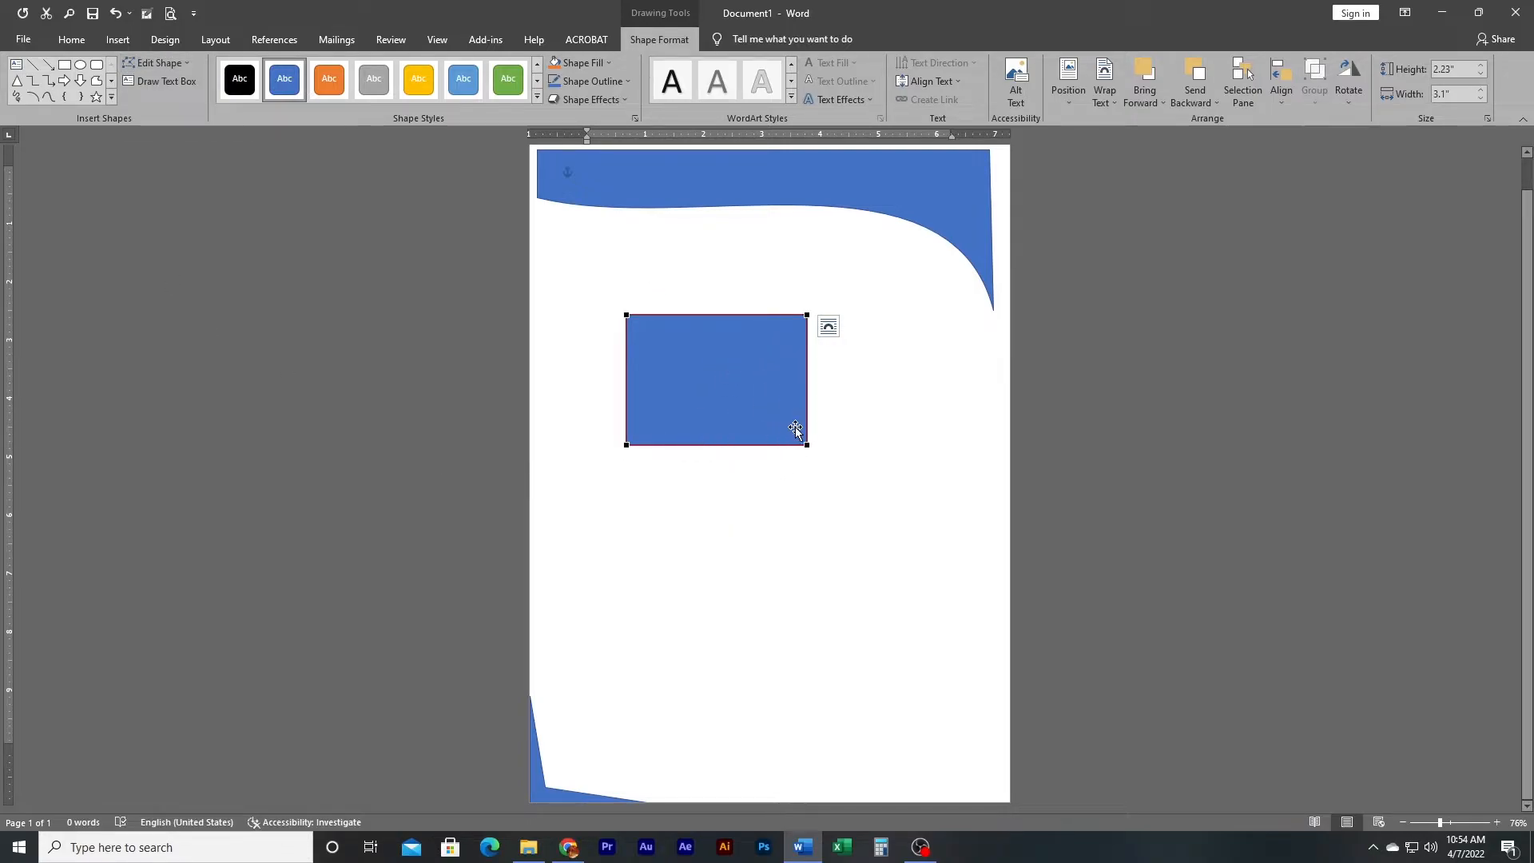
right_click(710, 445)
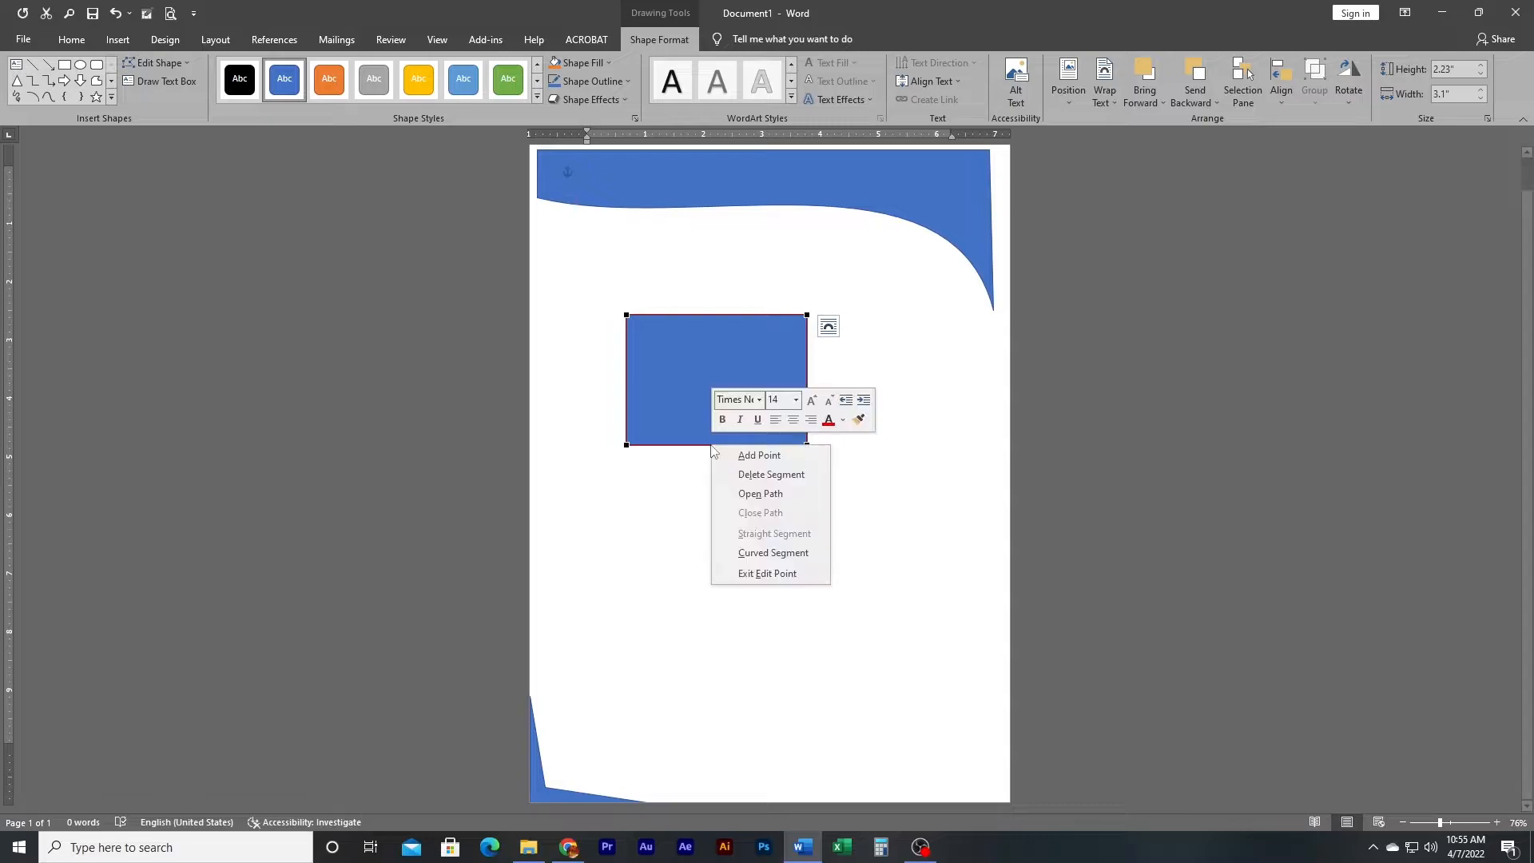
left_click(759, 457)
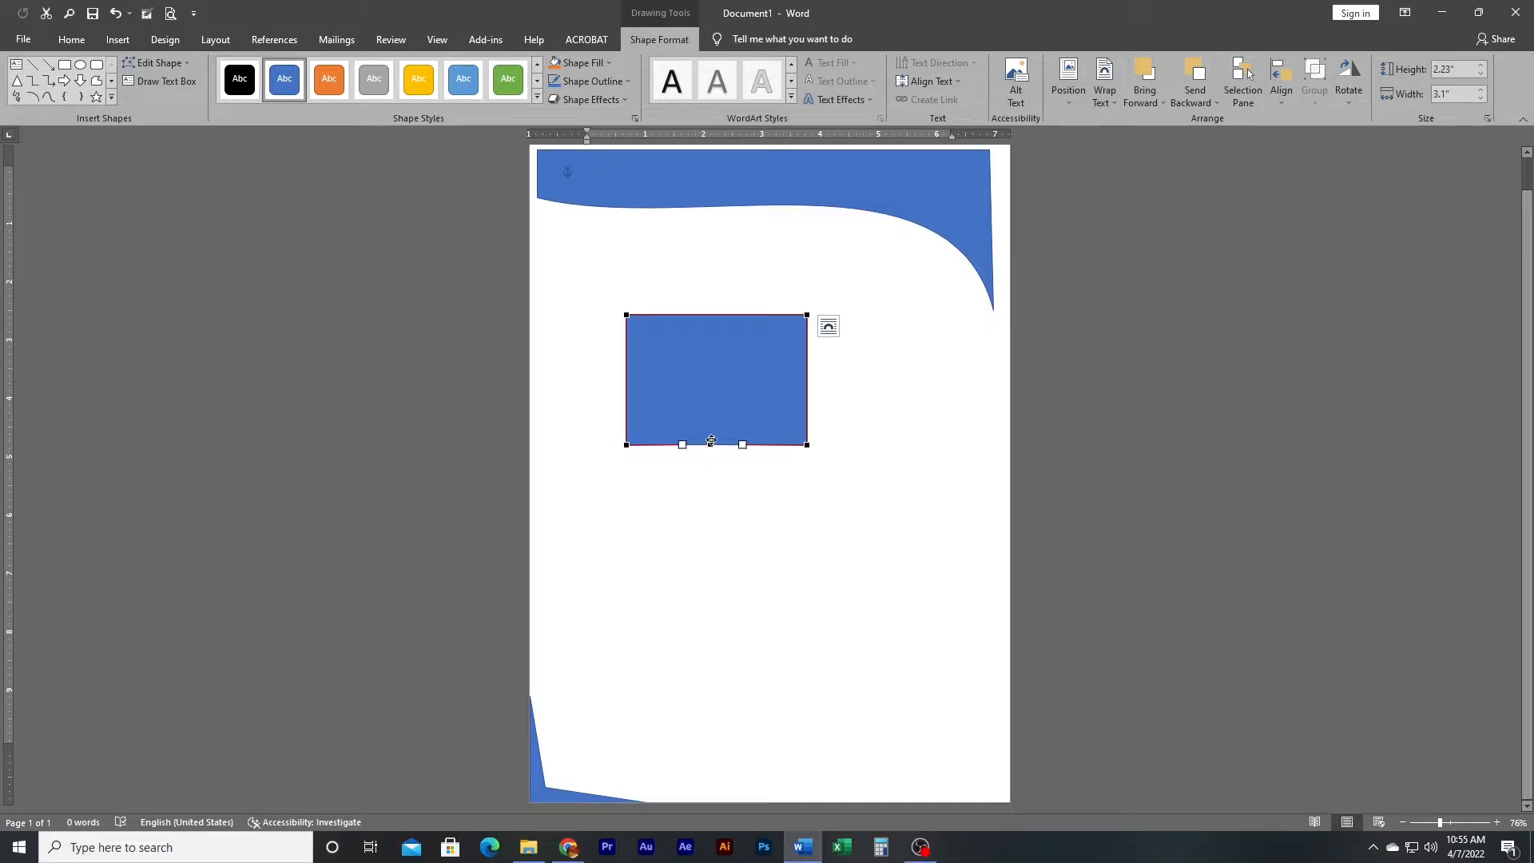
left_click_drag(710, 442, 721, 568)
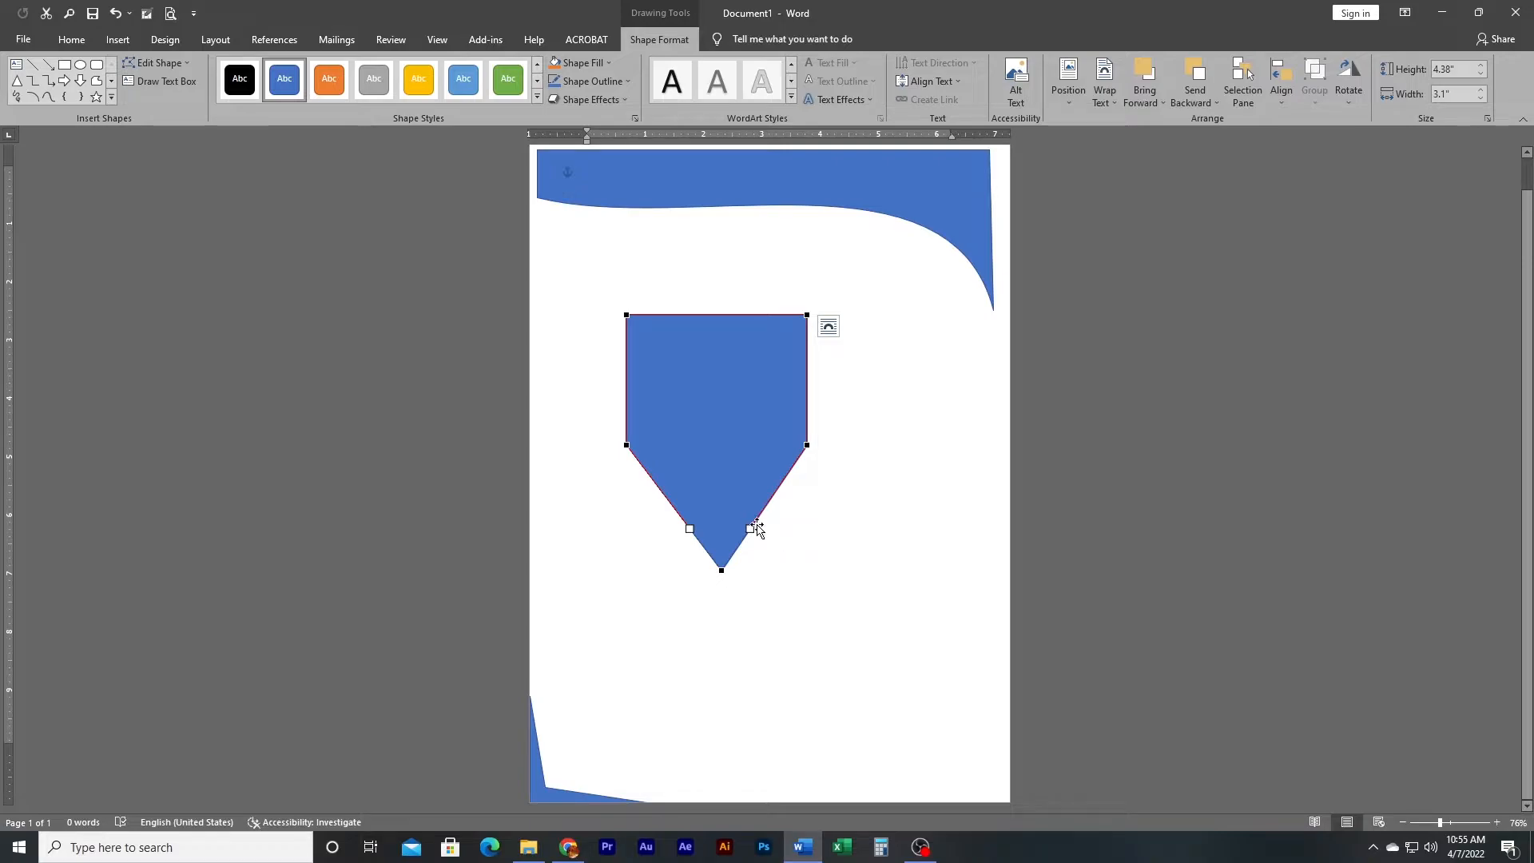
left_click_drag(754, 530, 722, 500)
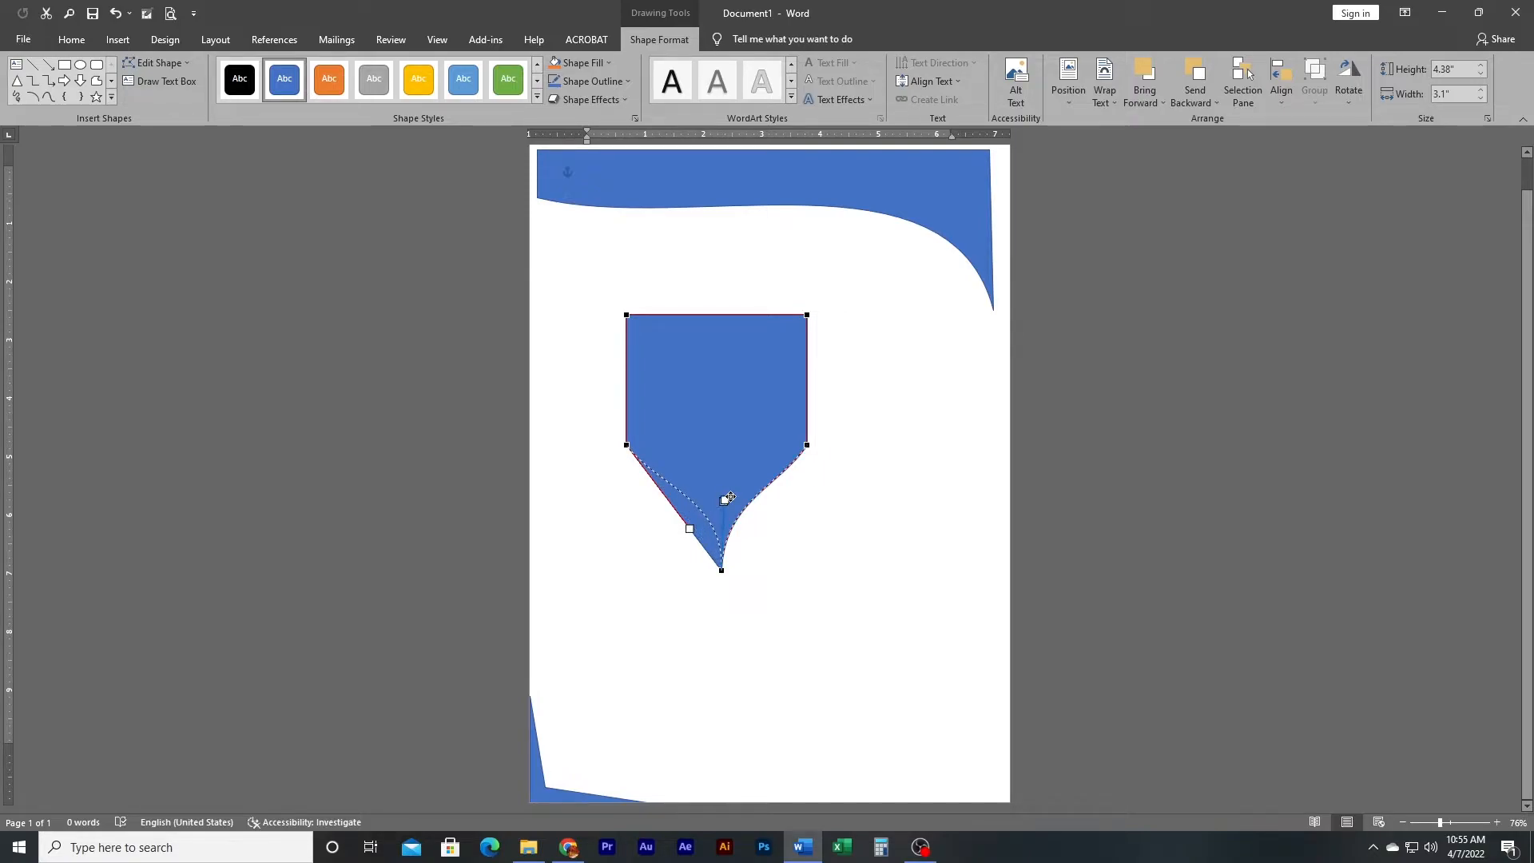
left_click(759, 578)
Step: Move the shield shape against the page's left edge, just above the L-shaped corner piece
left_click(716, 512)
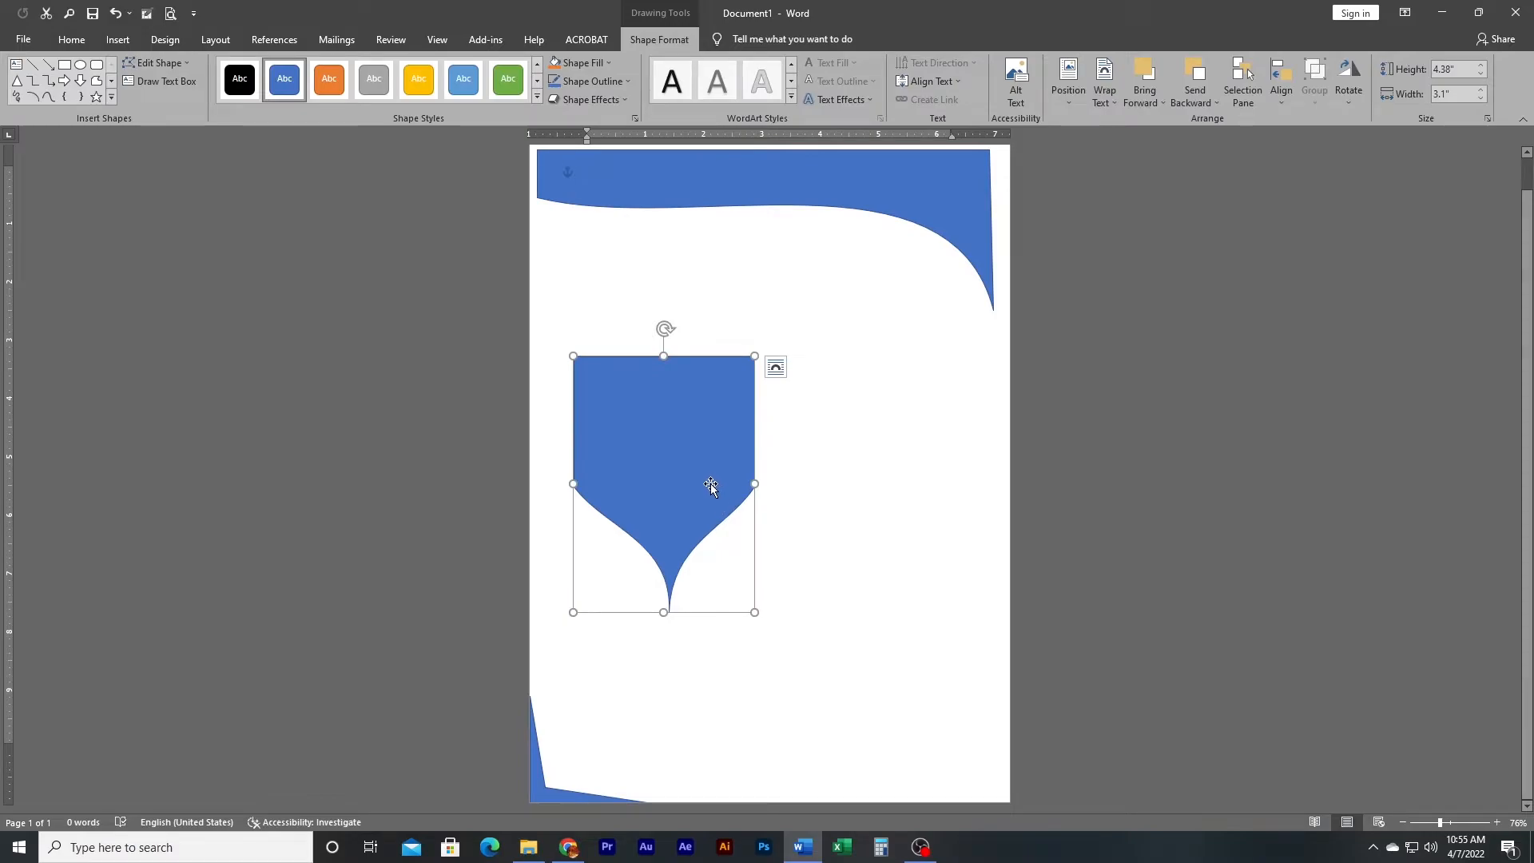
left_click_drag(692, 445, 649, 434)
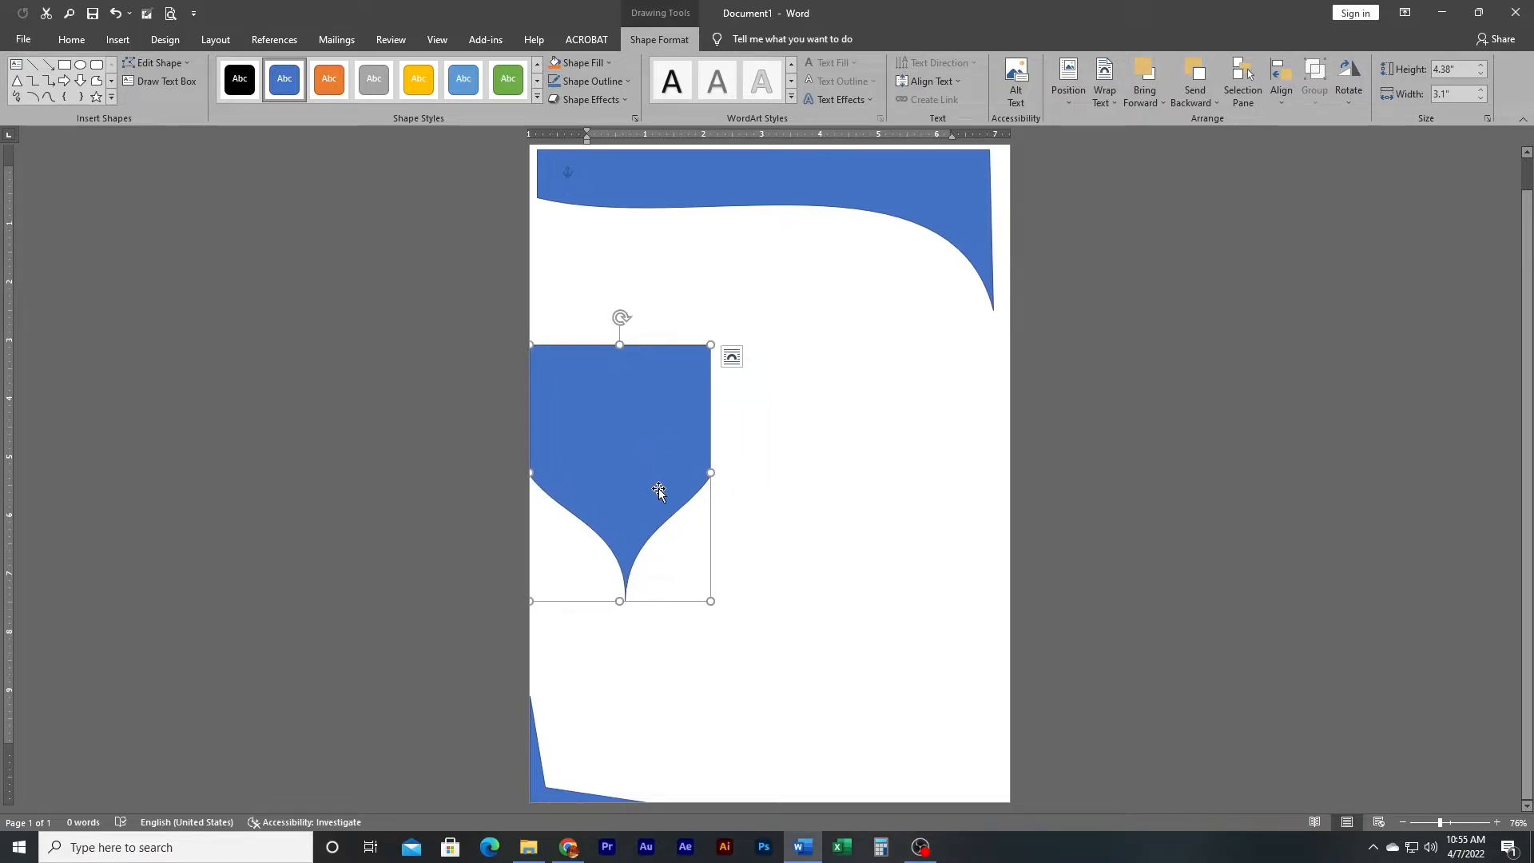
left_click_drag(655, 473, 642, 591)
left_click(743, 559)
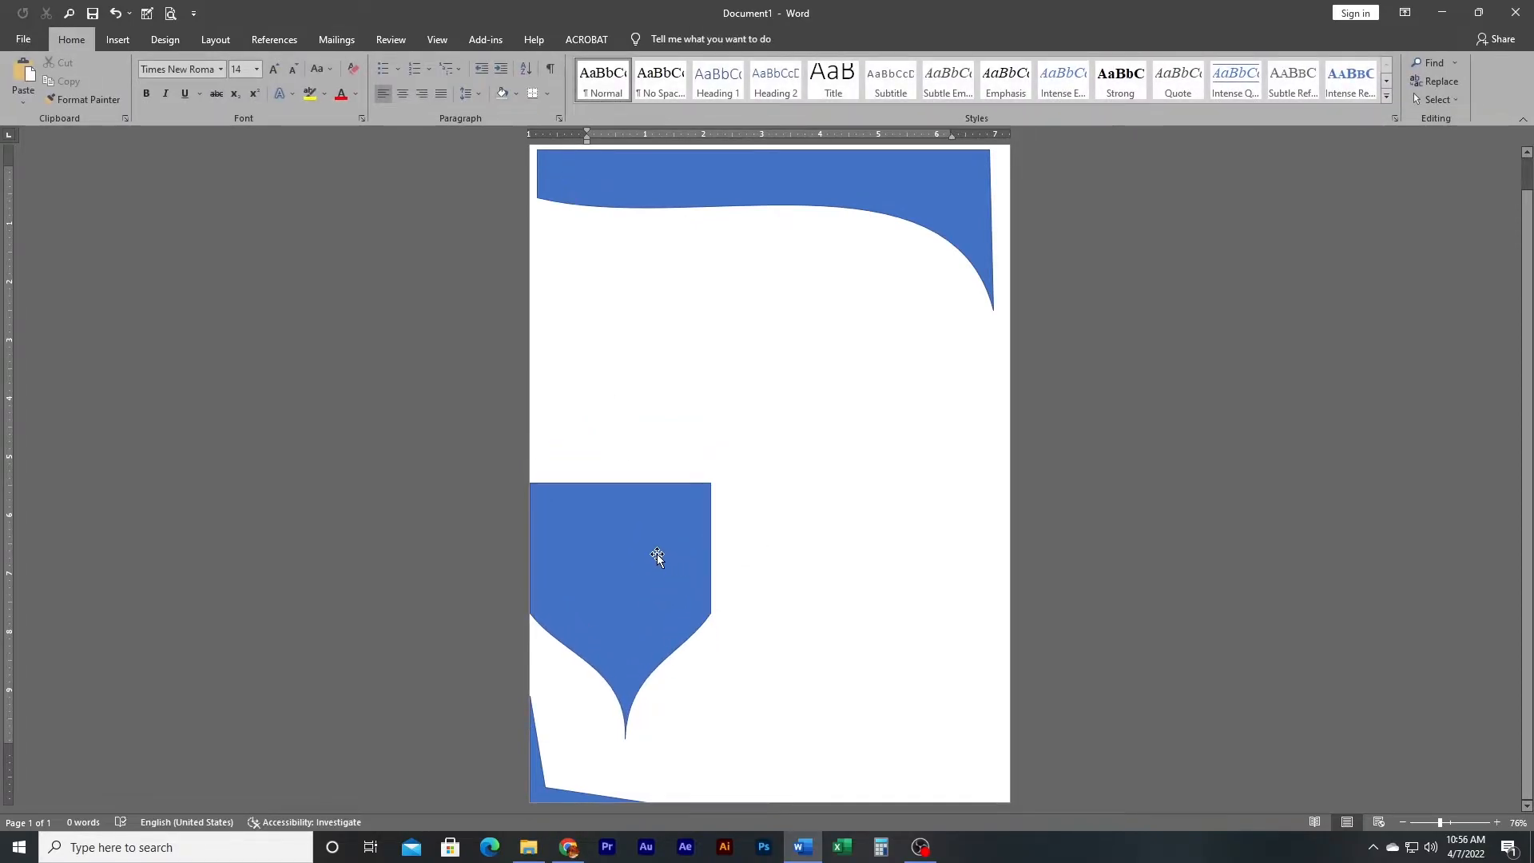
Step: Draw a right block arrow about 3.82" wide and 1.63" high and place it just below the left part of the curved banner
left_click(657, 554)
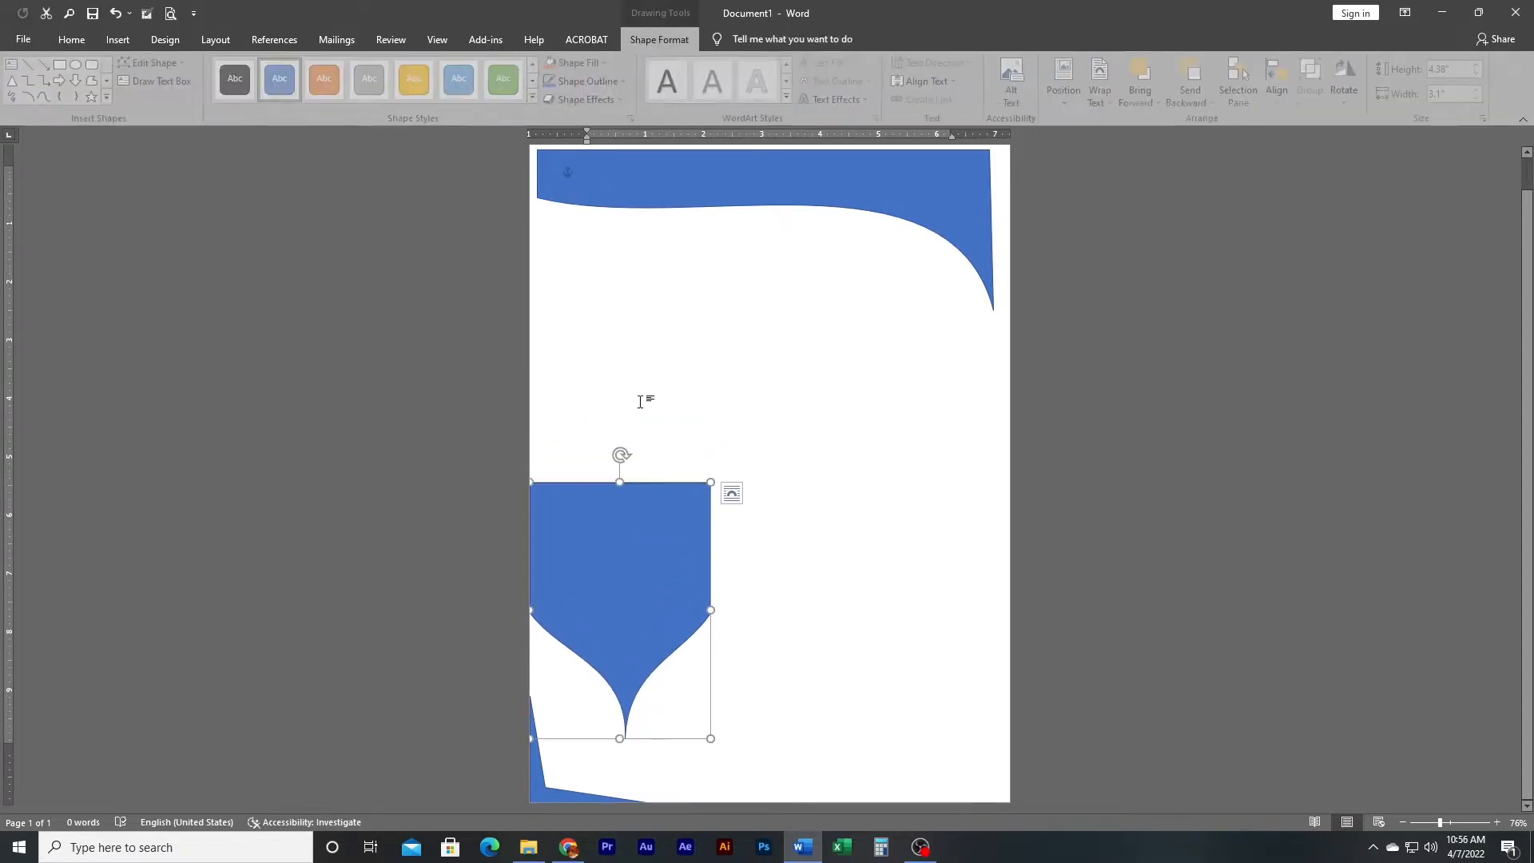
left_click(112, 97)
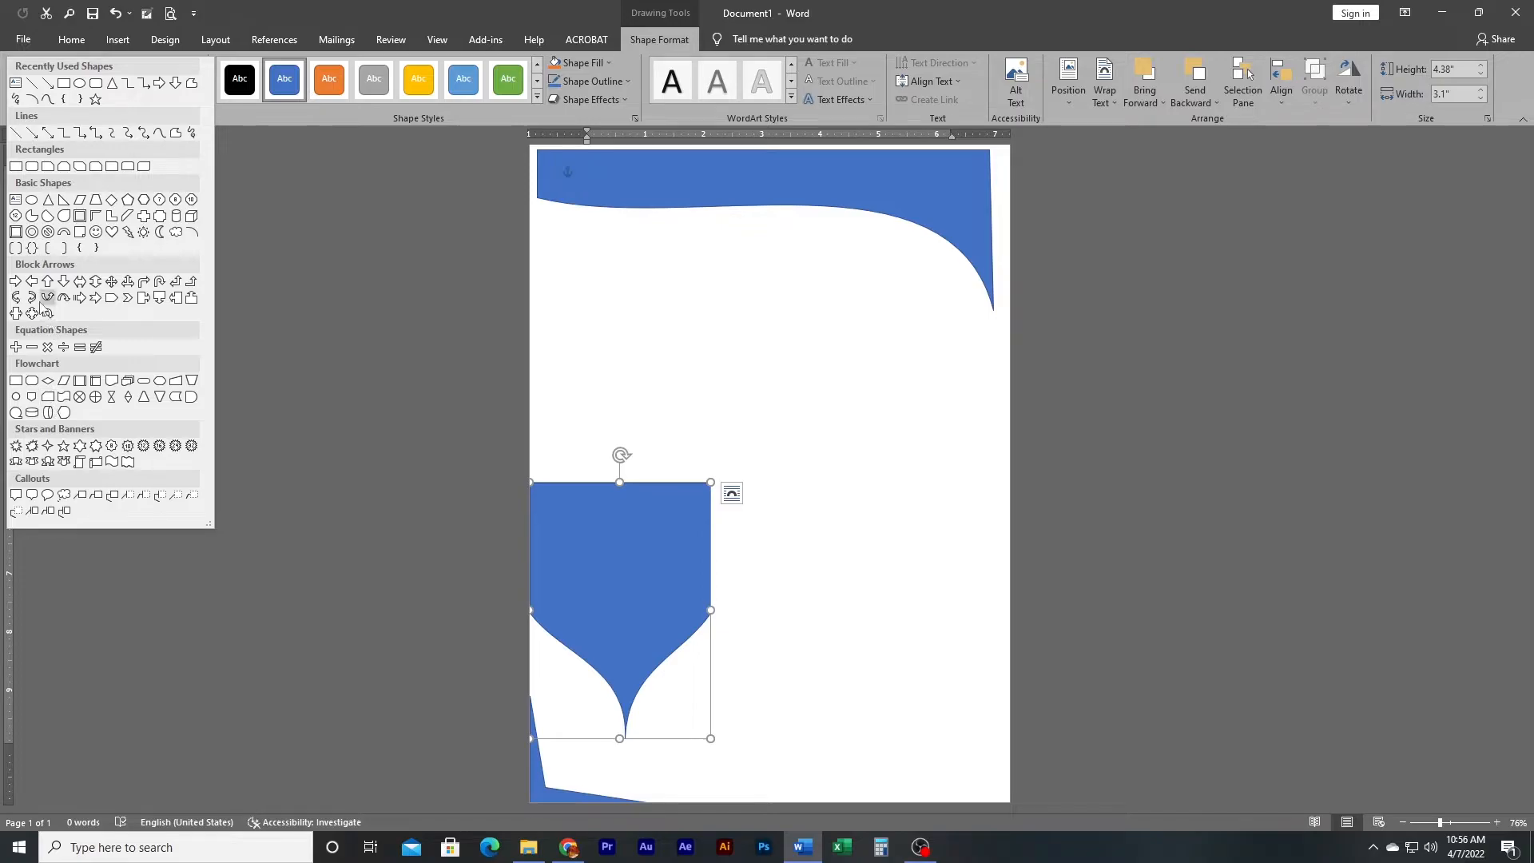
left_click(16, 282)
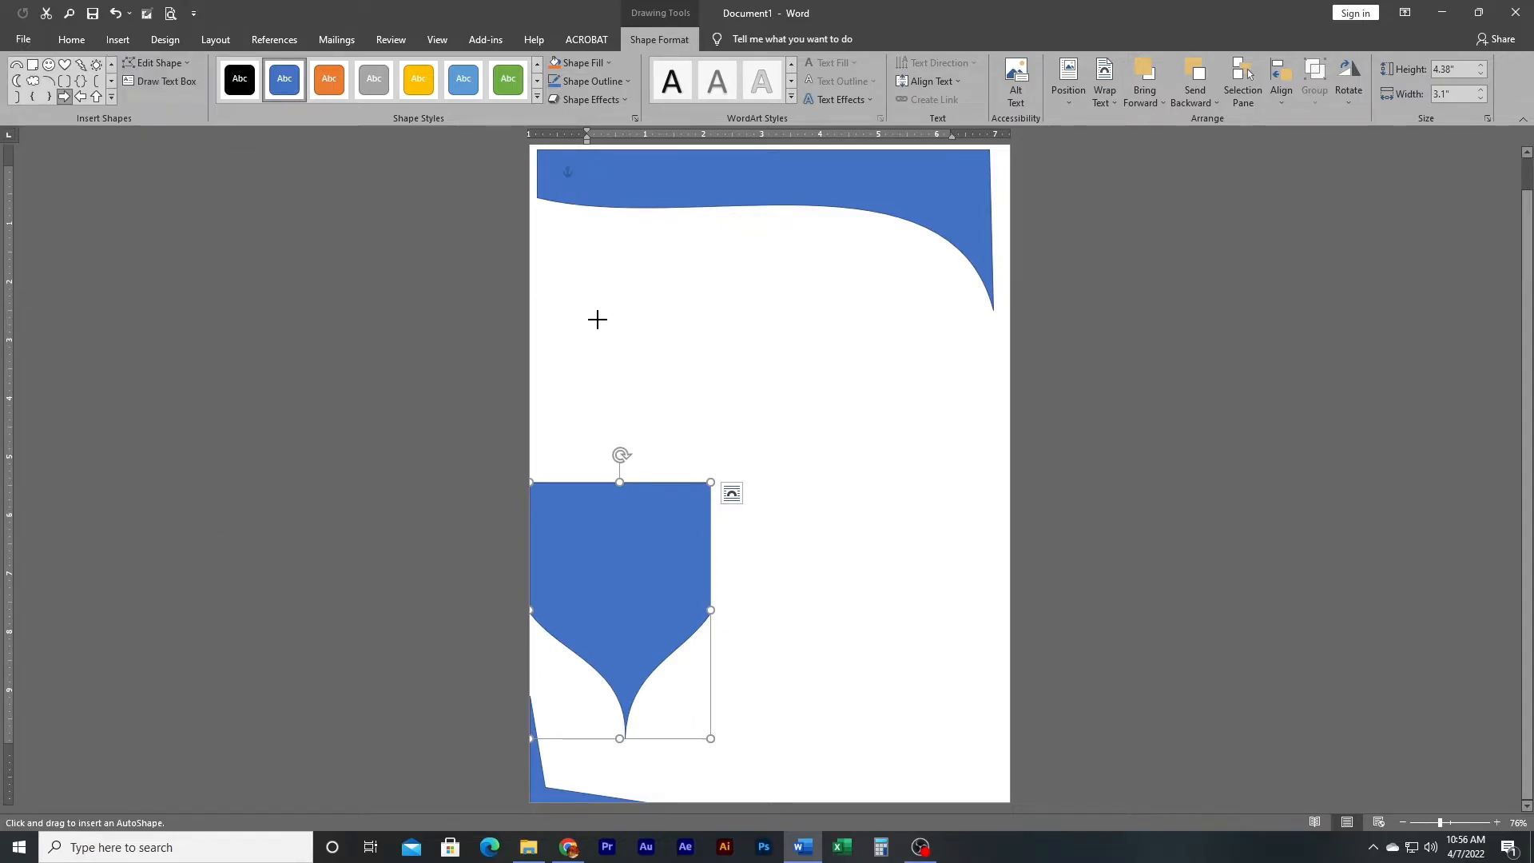
mouse_move(530, 242)
left_mouse_down()
mouse_move(706, 295)
mouse_move(753, 339)
left_mouse_up()
mouse_move(647, 310)
left_mouse_down()
mouse_move(686, 290)
mouse_move(653, 282)
left_mouse_up()
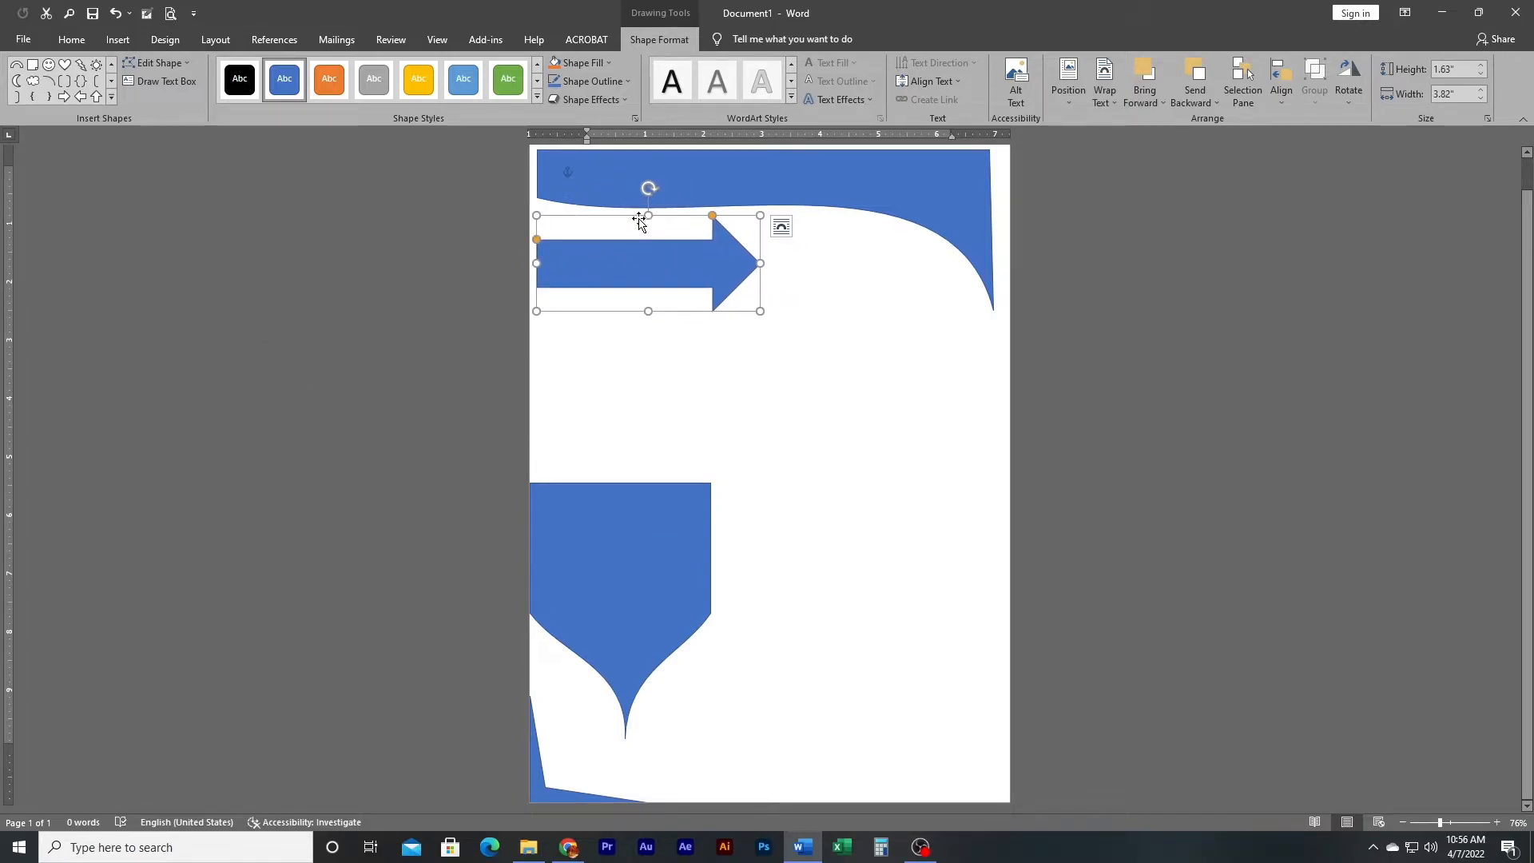
Step: Rotate the block arrow to slope down to the right, narrow its shaft, and move it clear of the page edge and banner
left_click_drag(654, 188, 673, 227)
left_click_drag(636, 276, 623, 283)
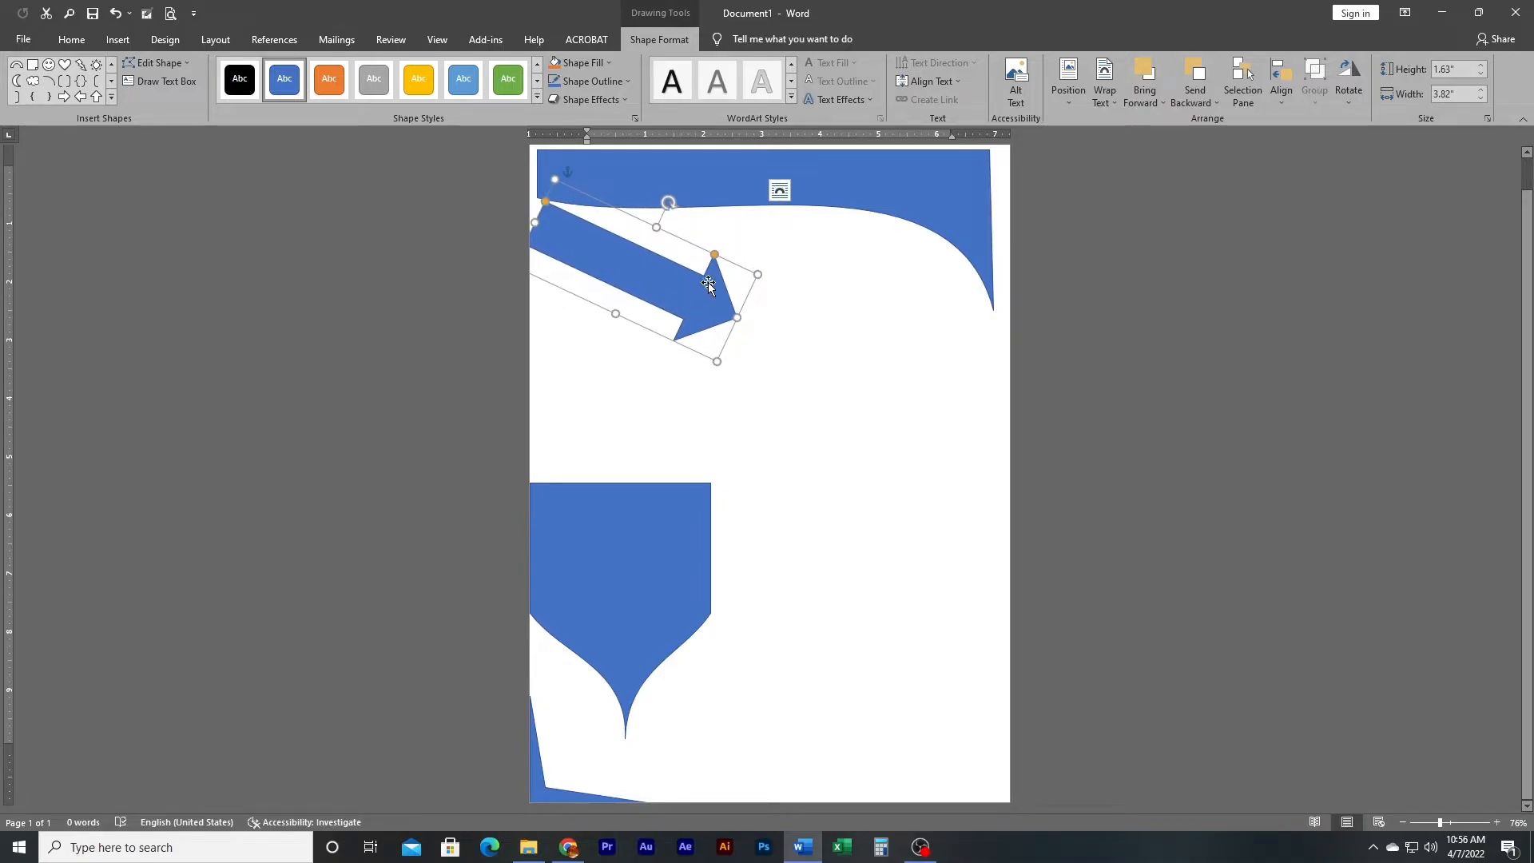
left_click_drag(715, 255, 705, 305)
mouse_move(576, 208)
left_mouse_down()
mouse_move(583, 241)
mouse_move(587, 222)
left_mouse_up()
left_click(645, 391)
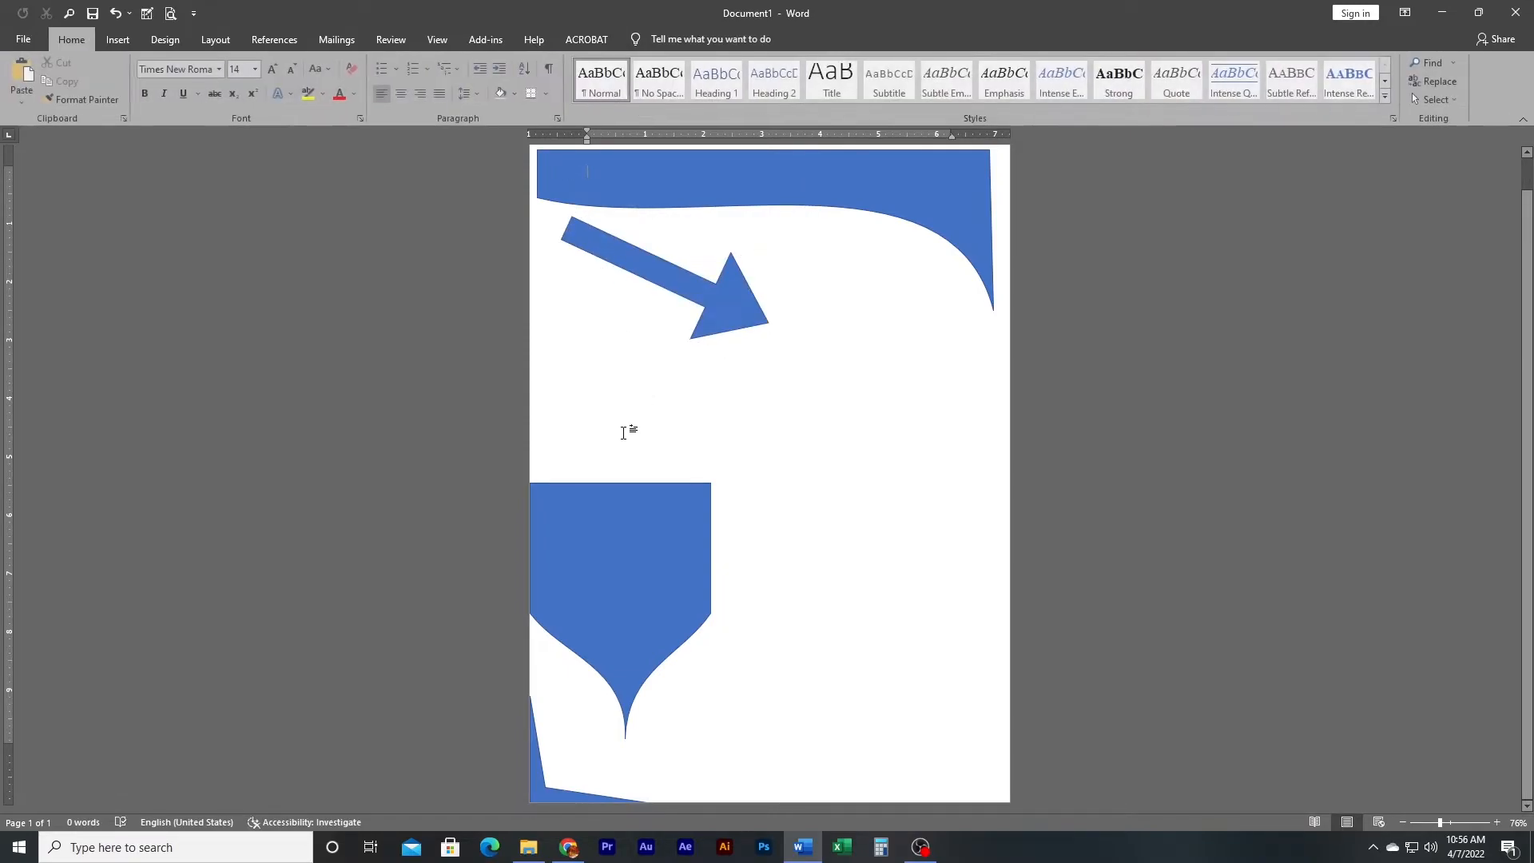
Step: Draw a text box about 2.25" wide and 1.67" high below the arrow and enter STUDENTS VILLAGE in it
left_click(714, 280)
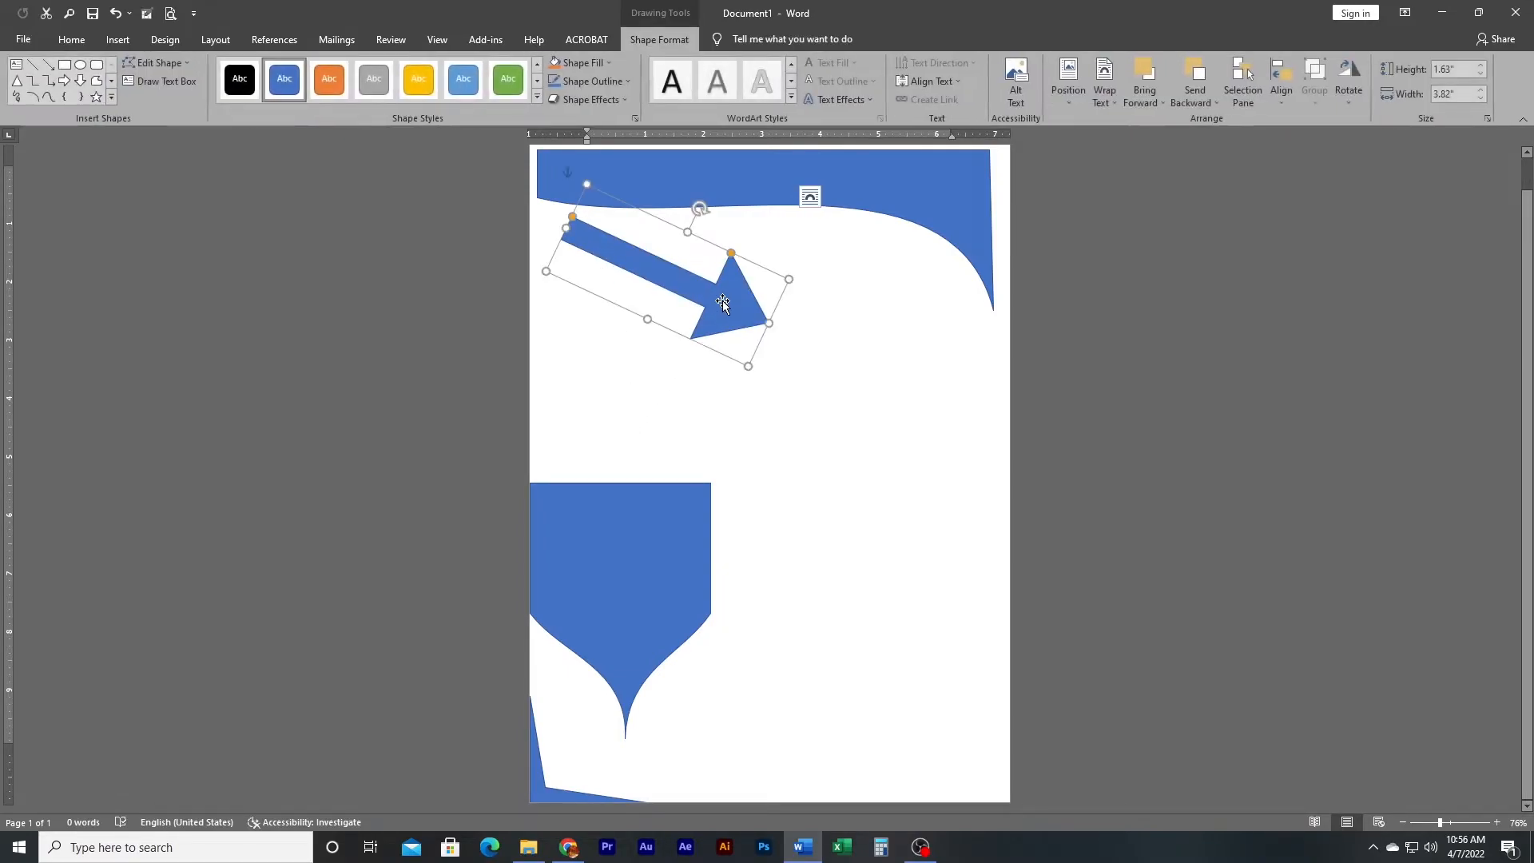
left_click(112, 98)
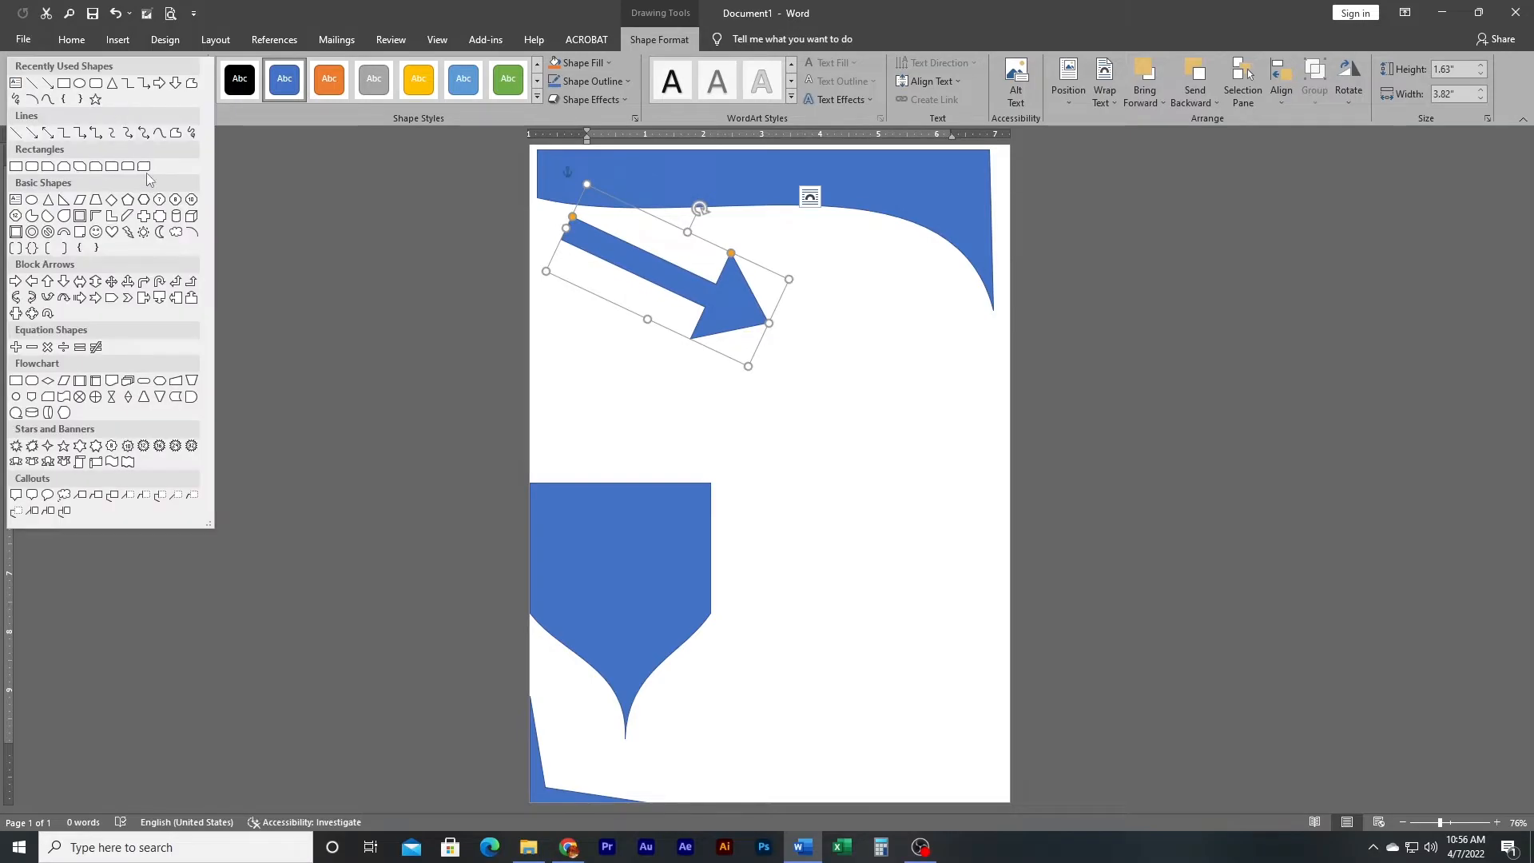
left_click(16, 84)
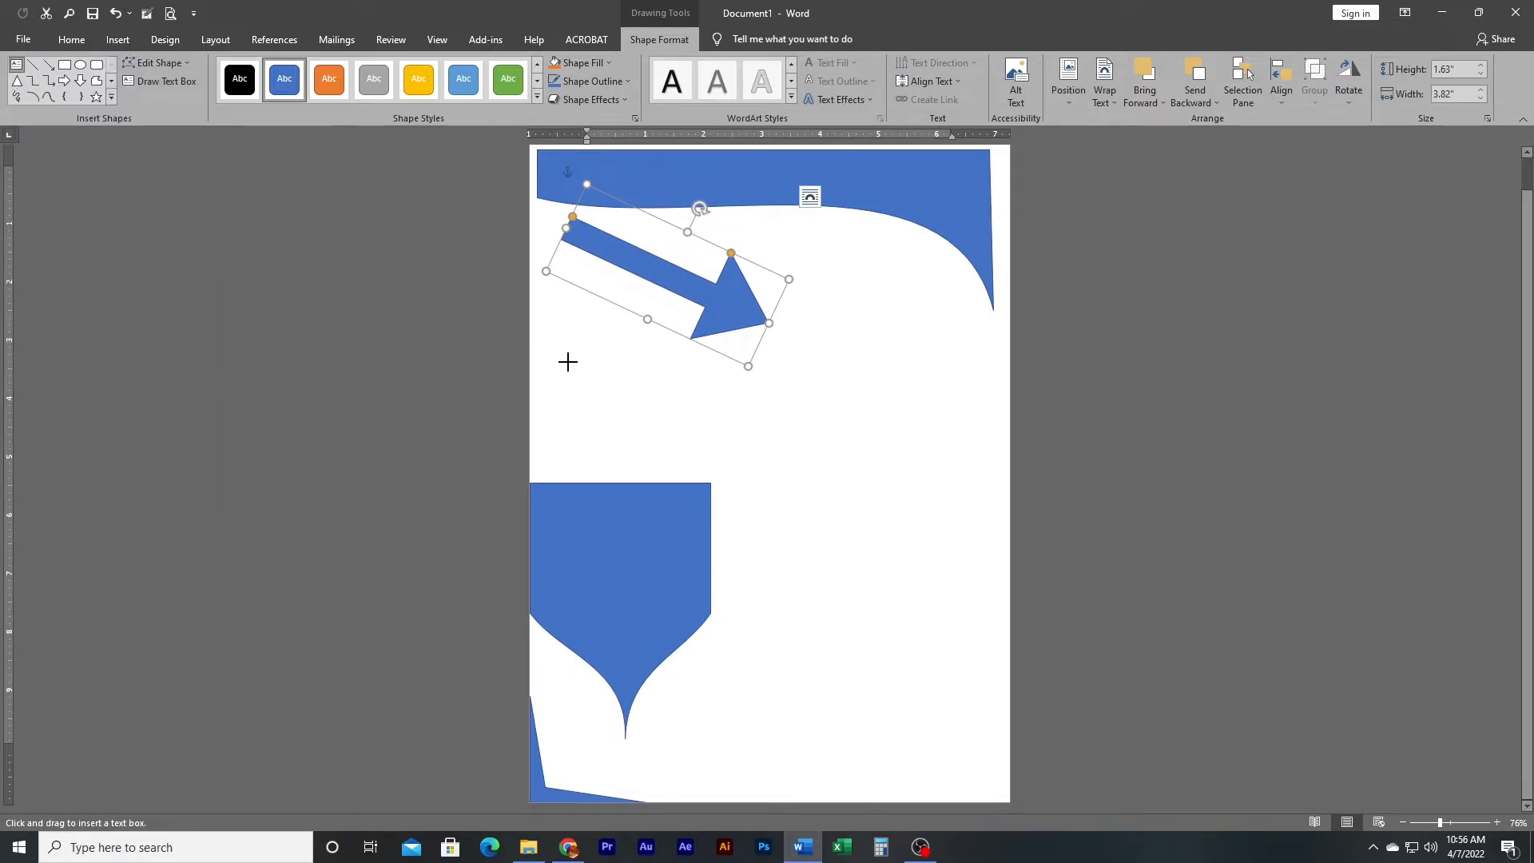
mouse_move(546, 309)
left_mouse_down()
mouse_move(639, 396)
mouse_move(678, 408)
left_mouse_up()
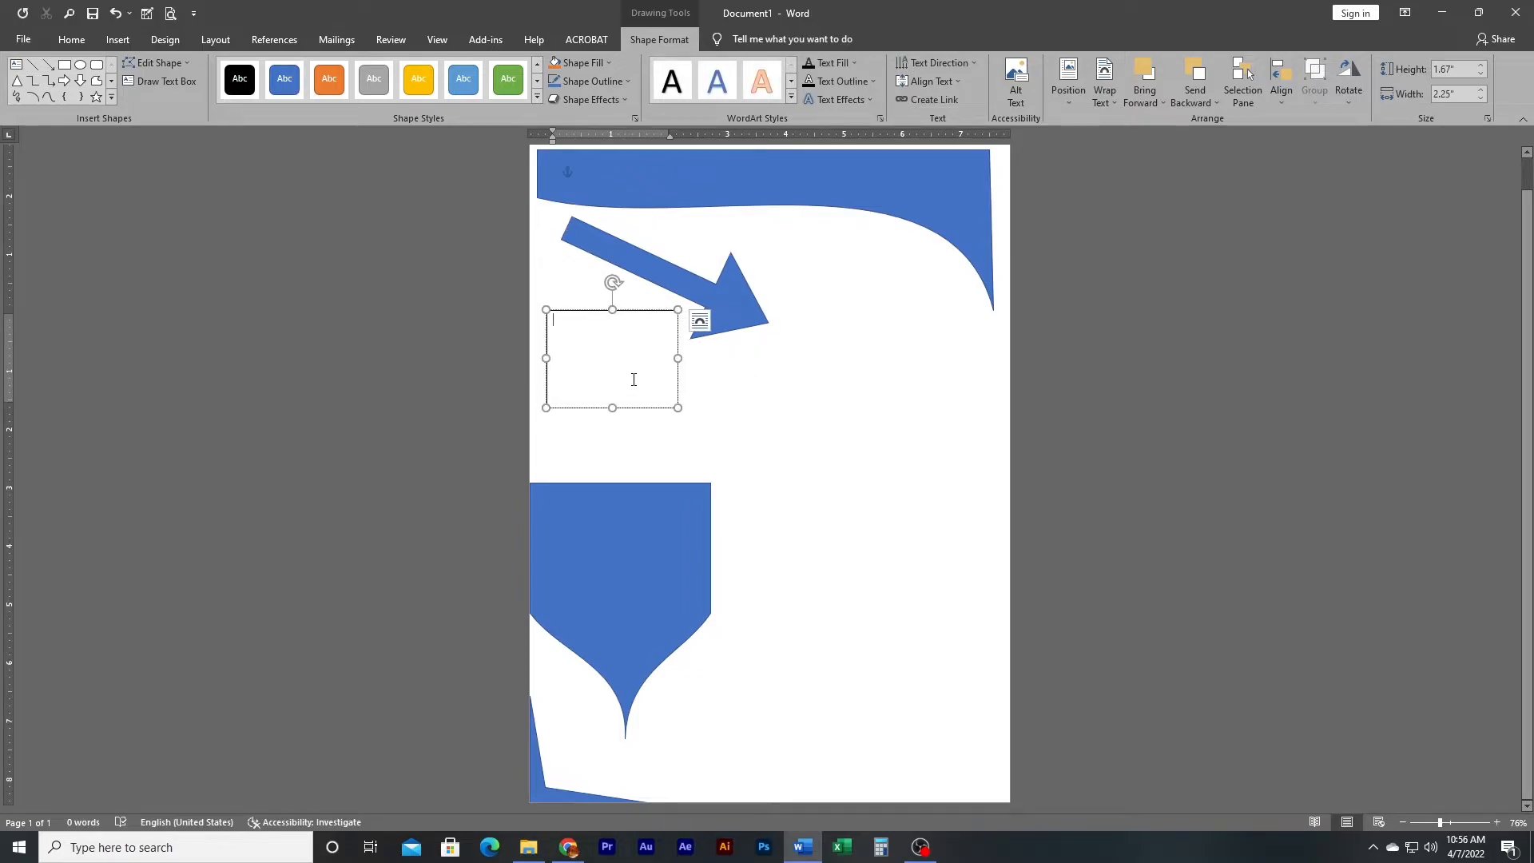
type("STU")
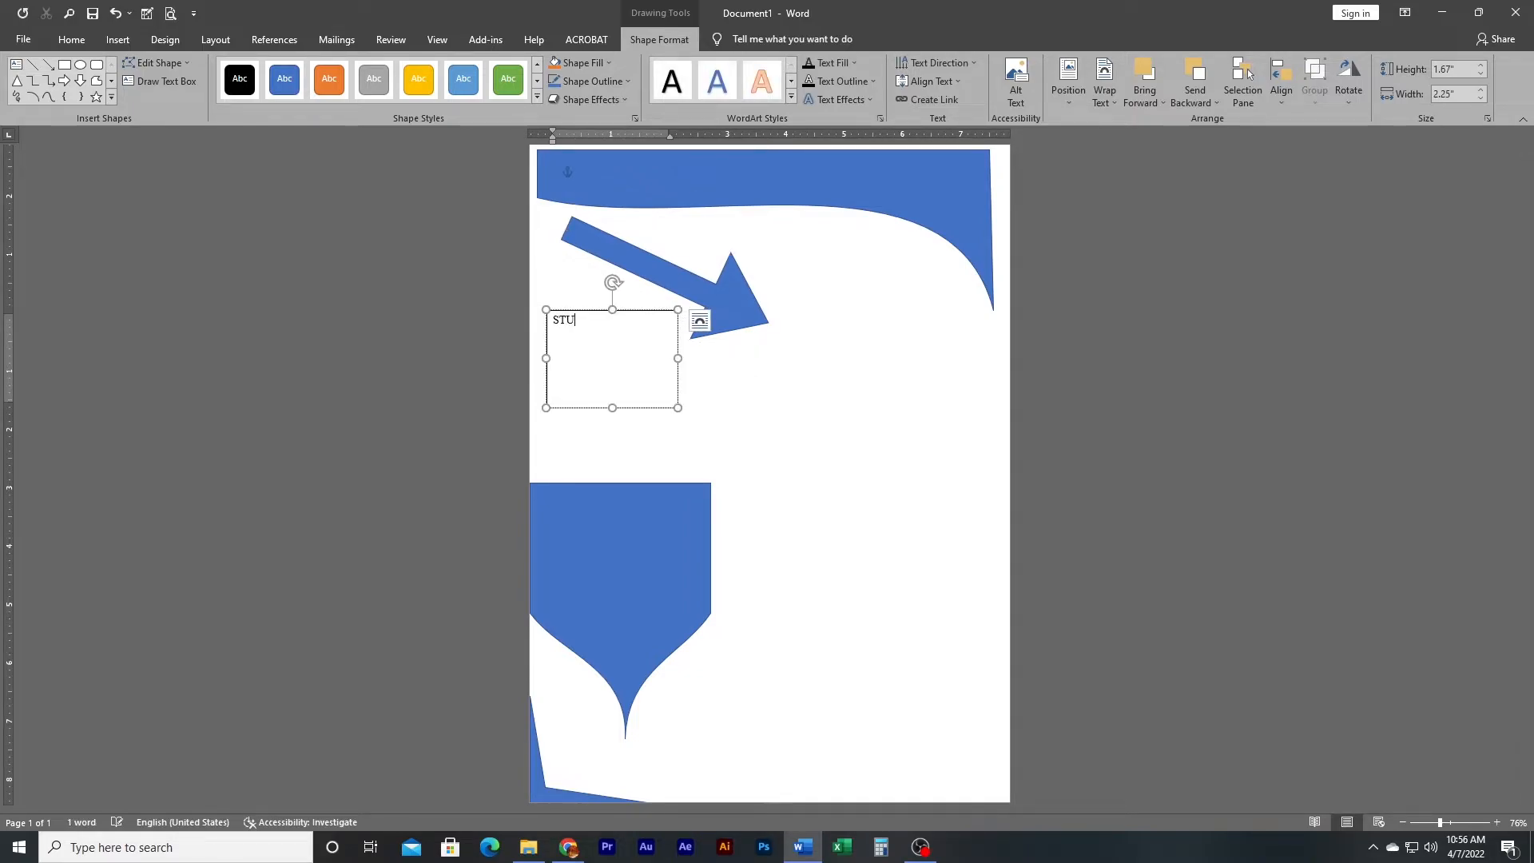
type("DENTS VILLAGE")
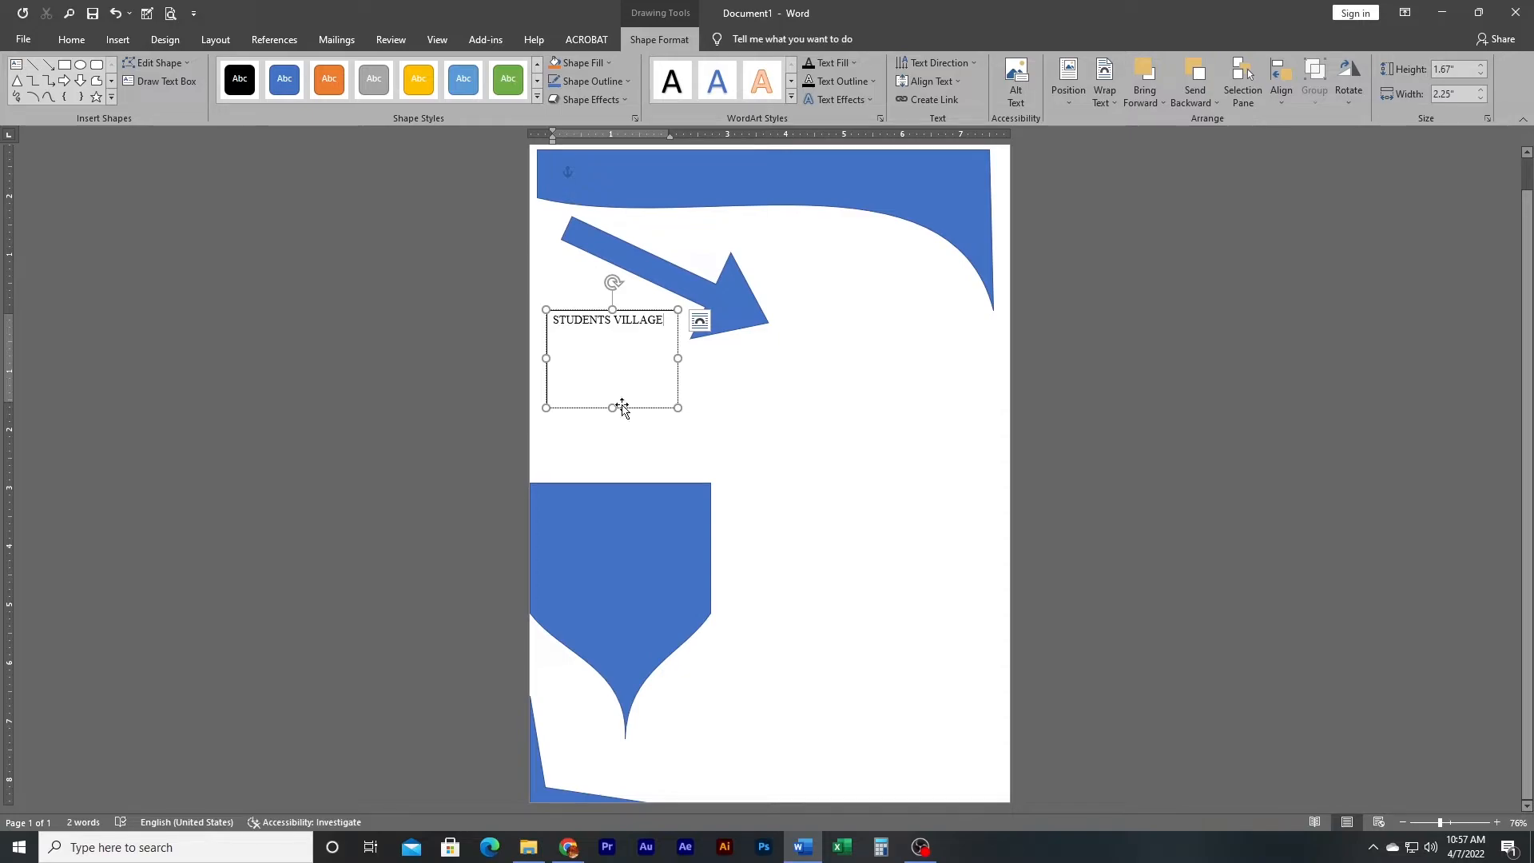
Step: Shrink the STUDENTS VILLAGE text box to about 0.4" high and move it into the page's bottom-right corner
left_click_drag(613, 407, 959, 779)
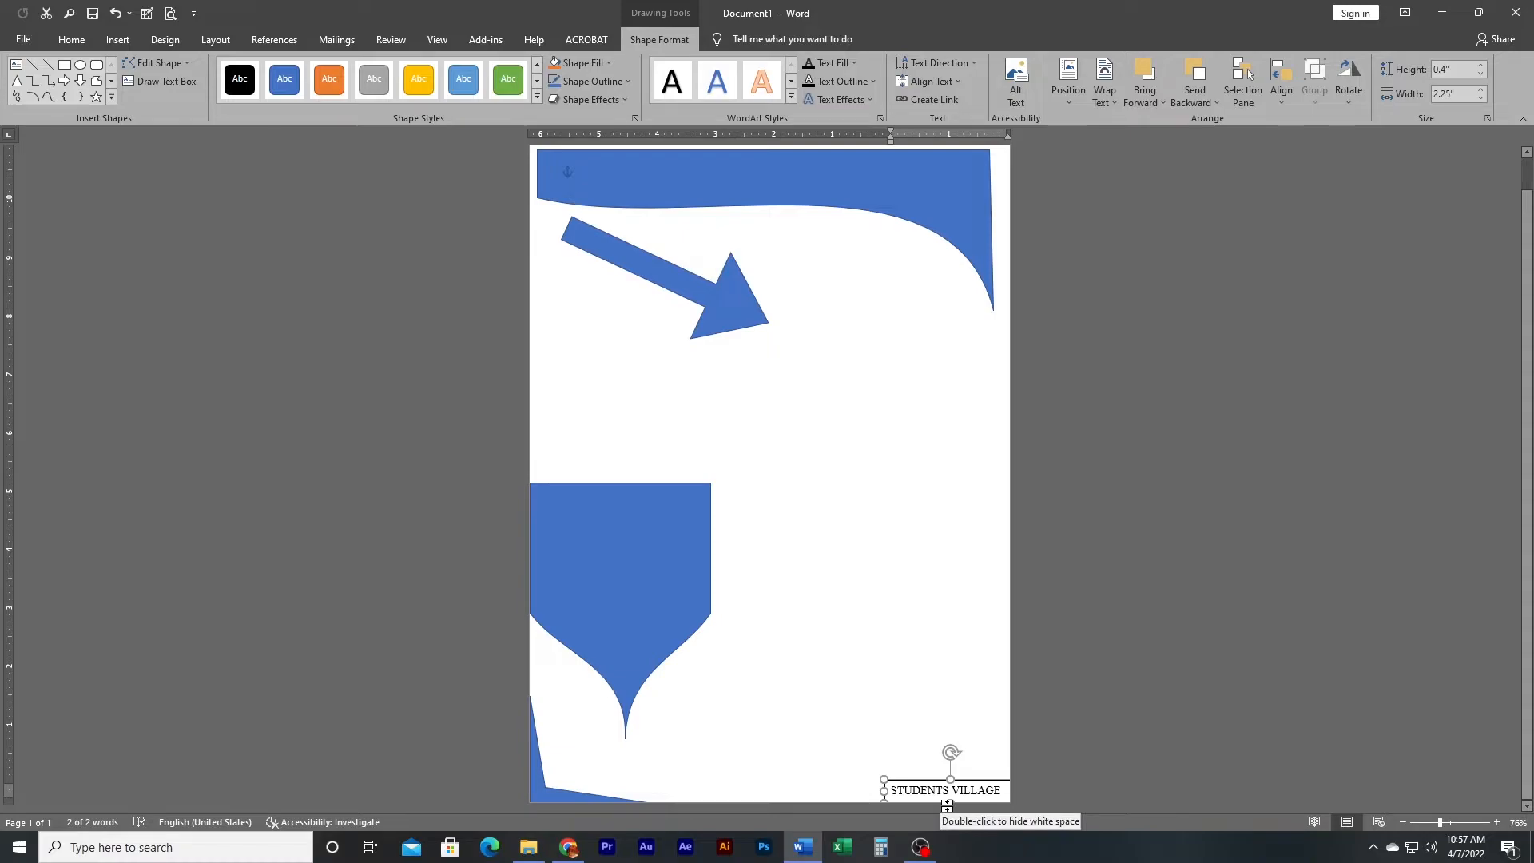
mouse_move(941, 782)
left_mouse_down()
mouse_move(921, 630)
mouse_move(767, 462)
mouse_move(627, 396)
mouse_move(970, 793)
mouse_move(962, 849)
mouse_move(968, 785)
left_mouse_up()
left_click(962, 750)
left_click(921, 848)
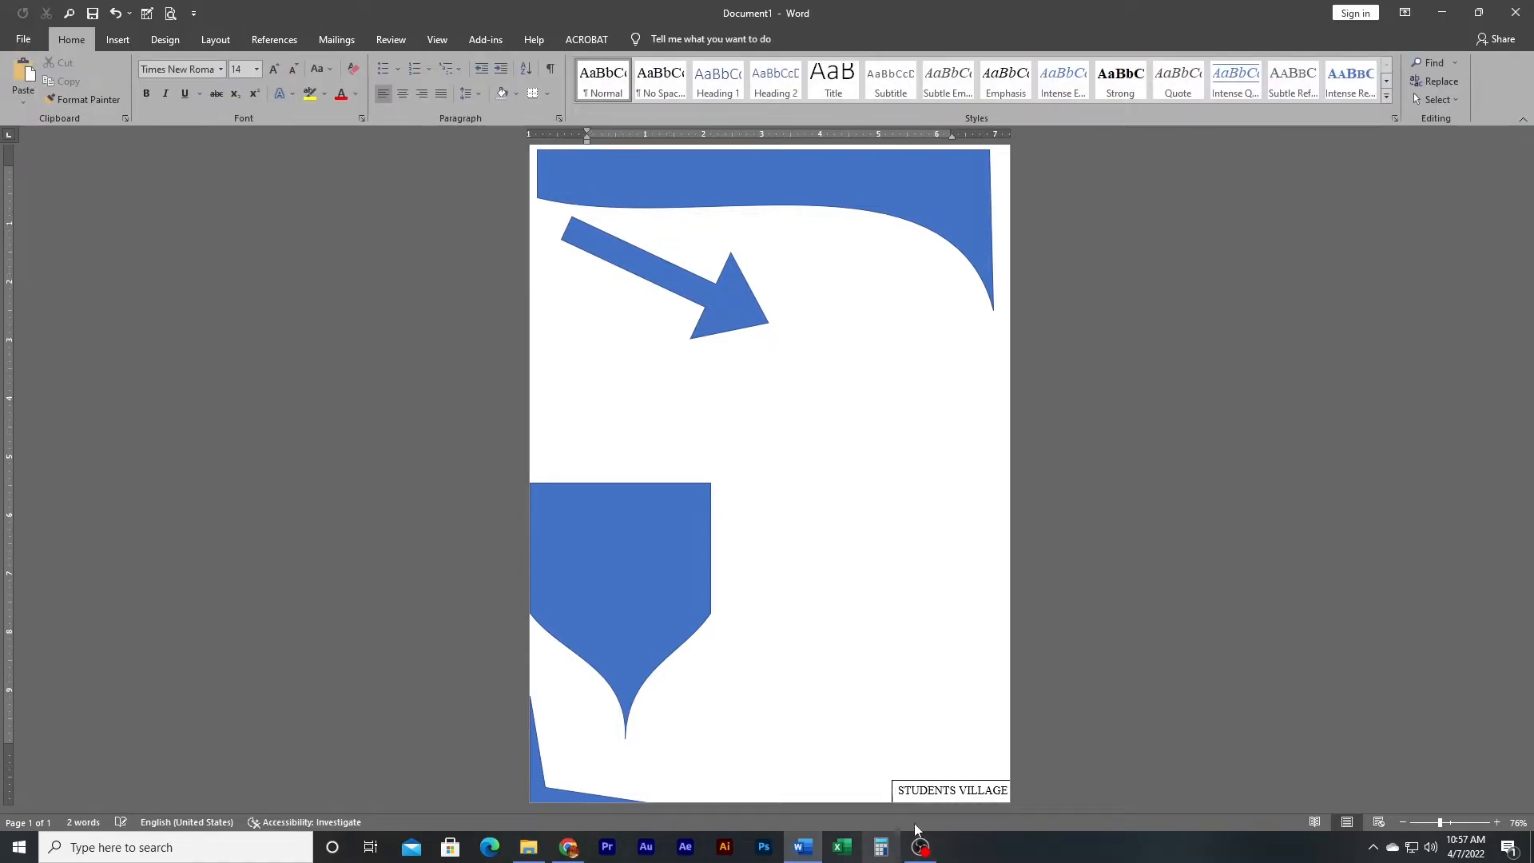
Step: Remove the outline from the STUDENTS VILLAGE text box
left_click(929, 784)
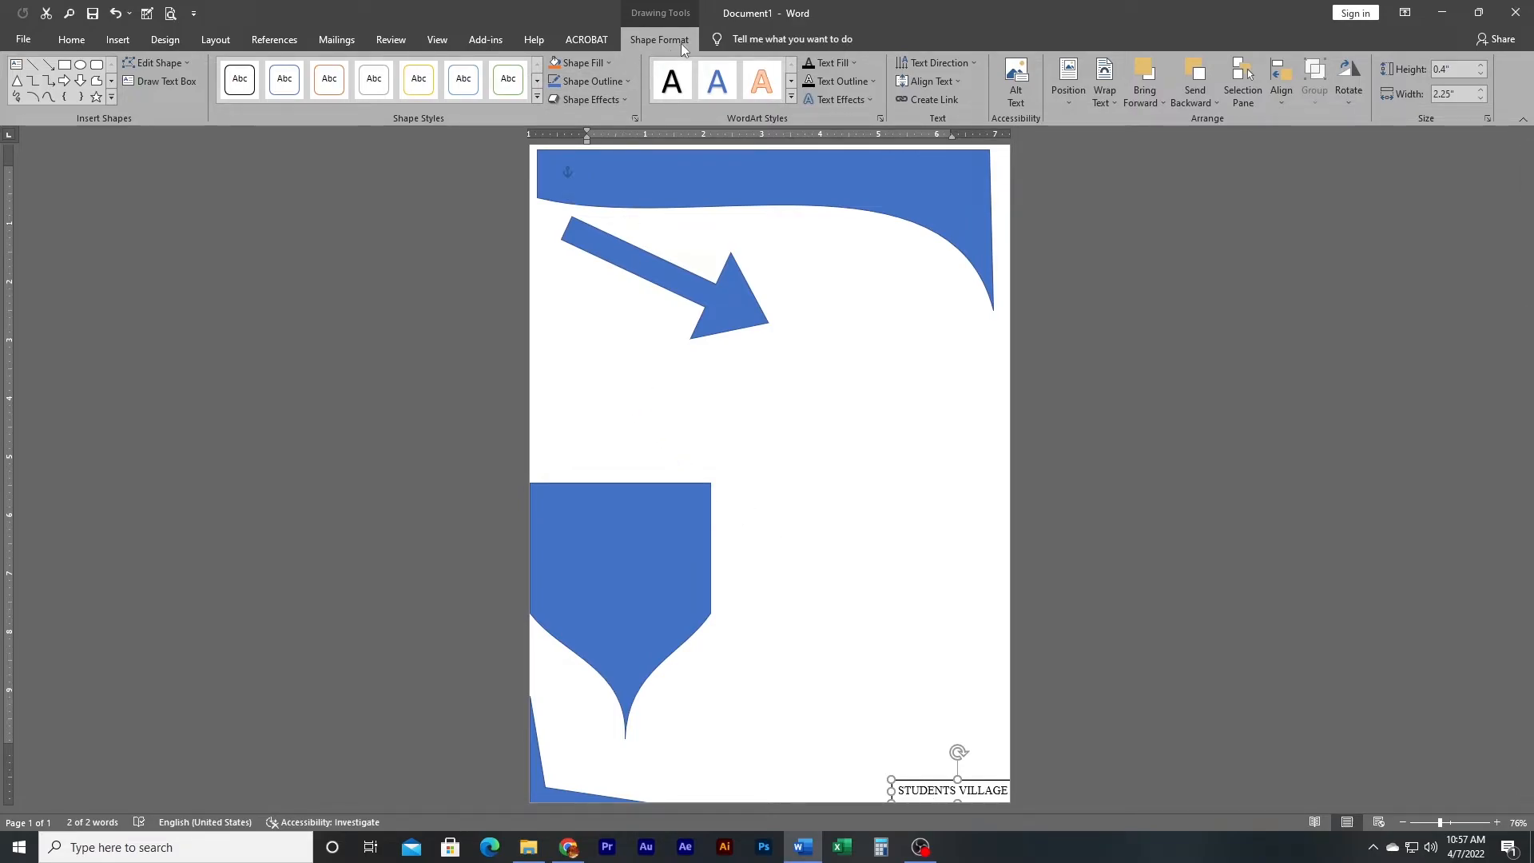
left_click(617, 84)
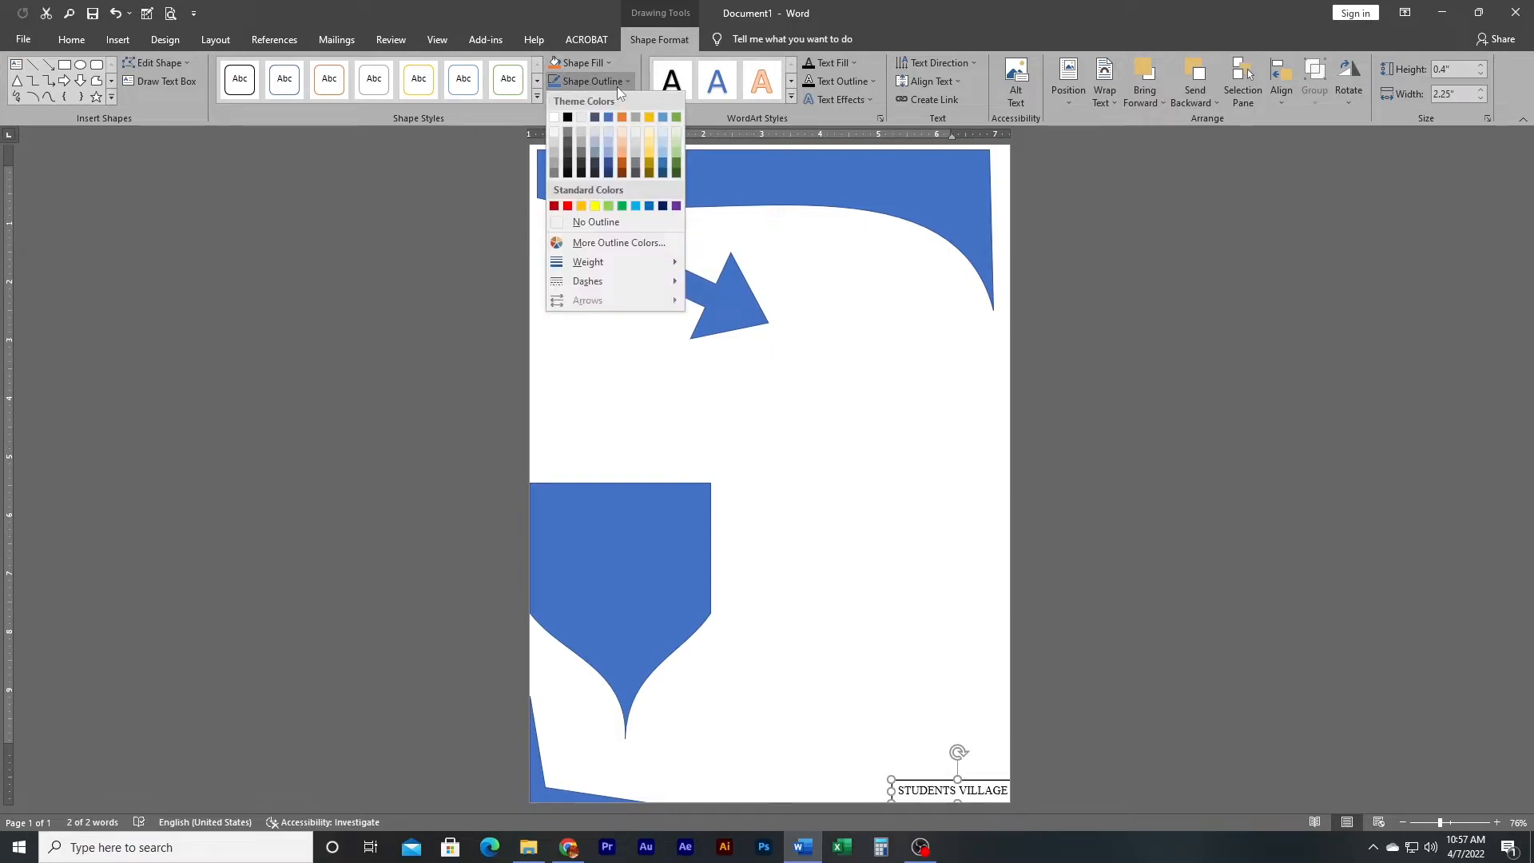
left_click(582, 228)
left_click(749, 643)
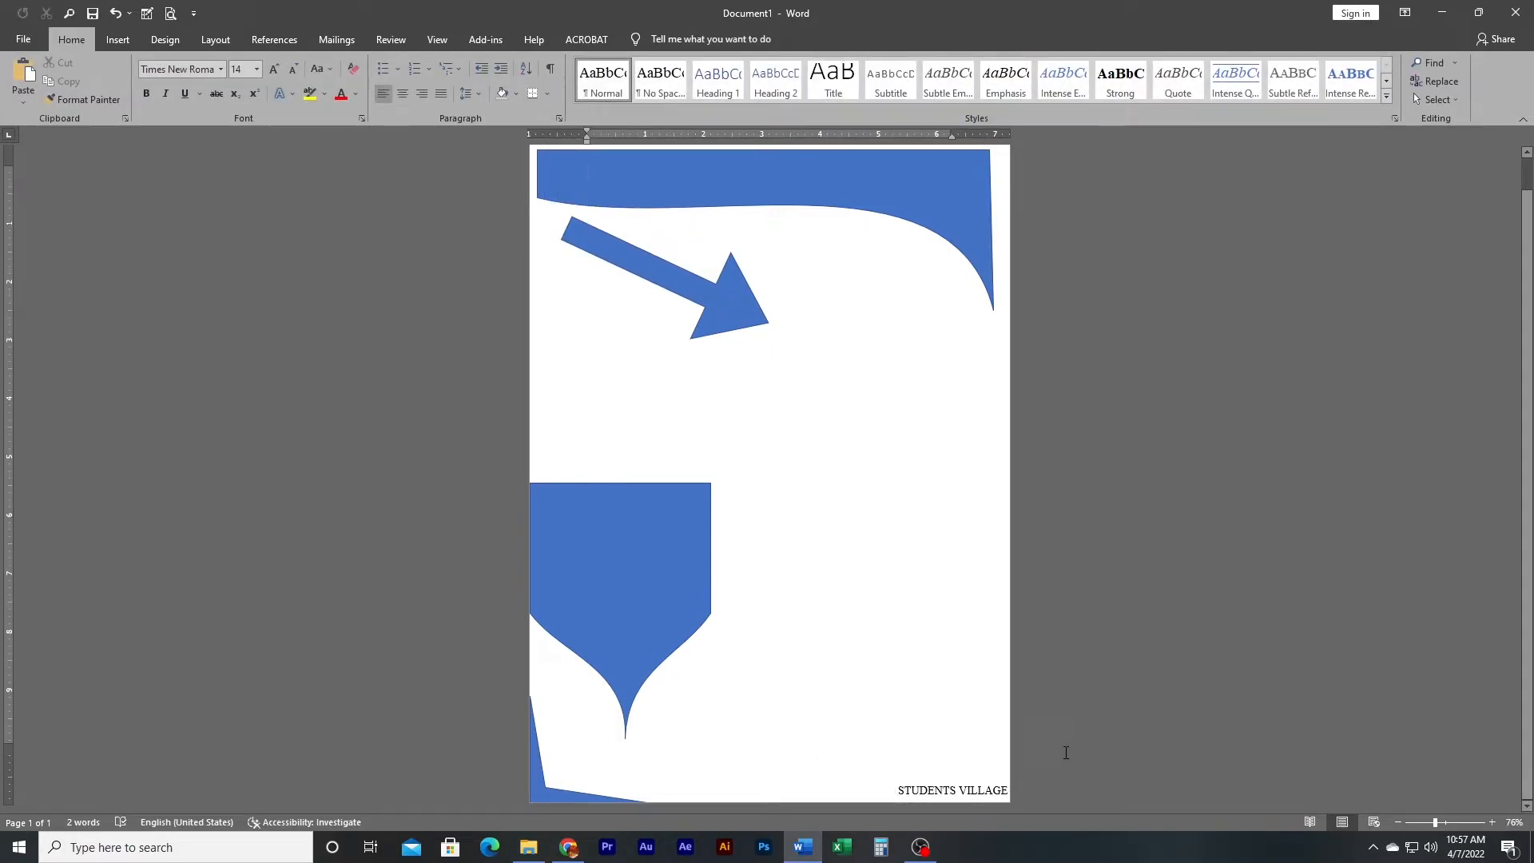
Step: Check the page layout in the print preview and return to the document
key("ctrl+p")
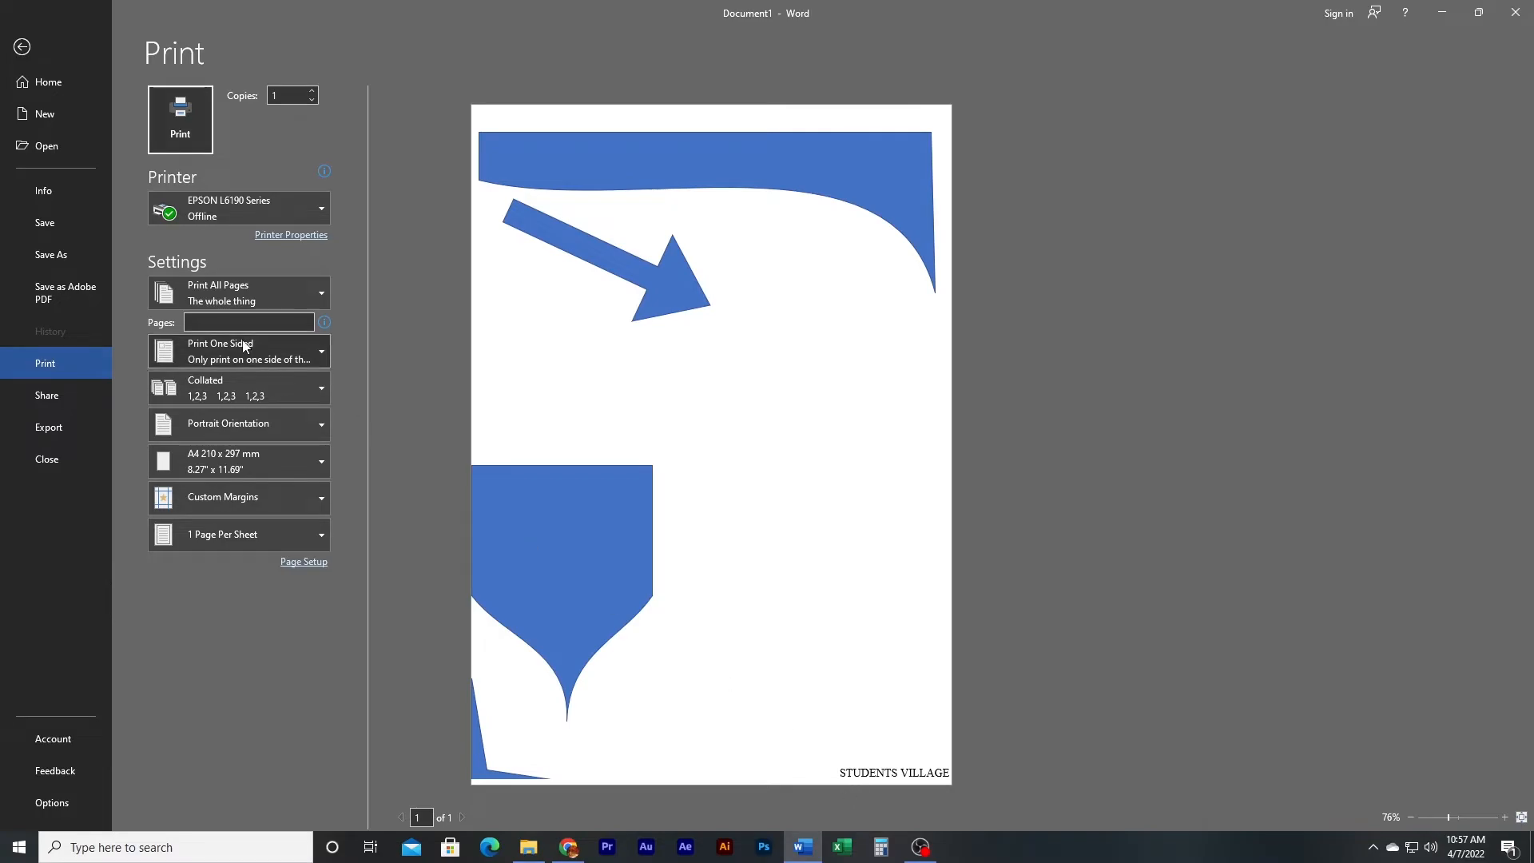
left_click(11, 39)
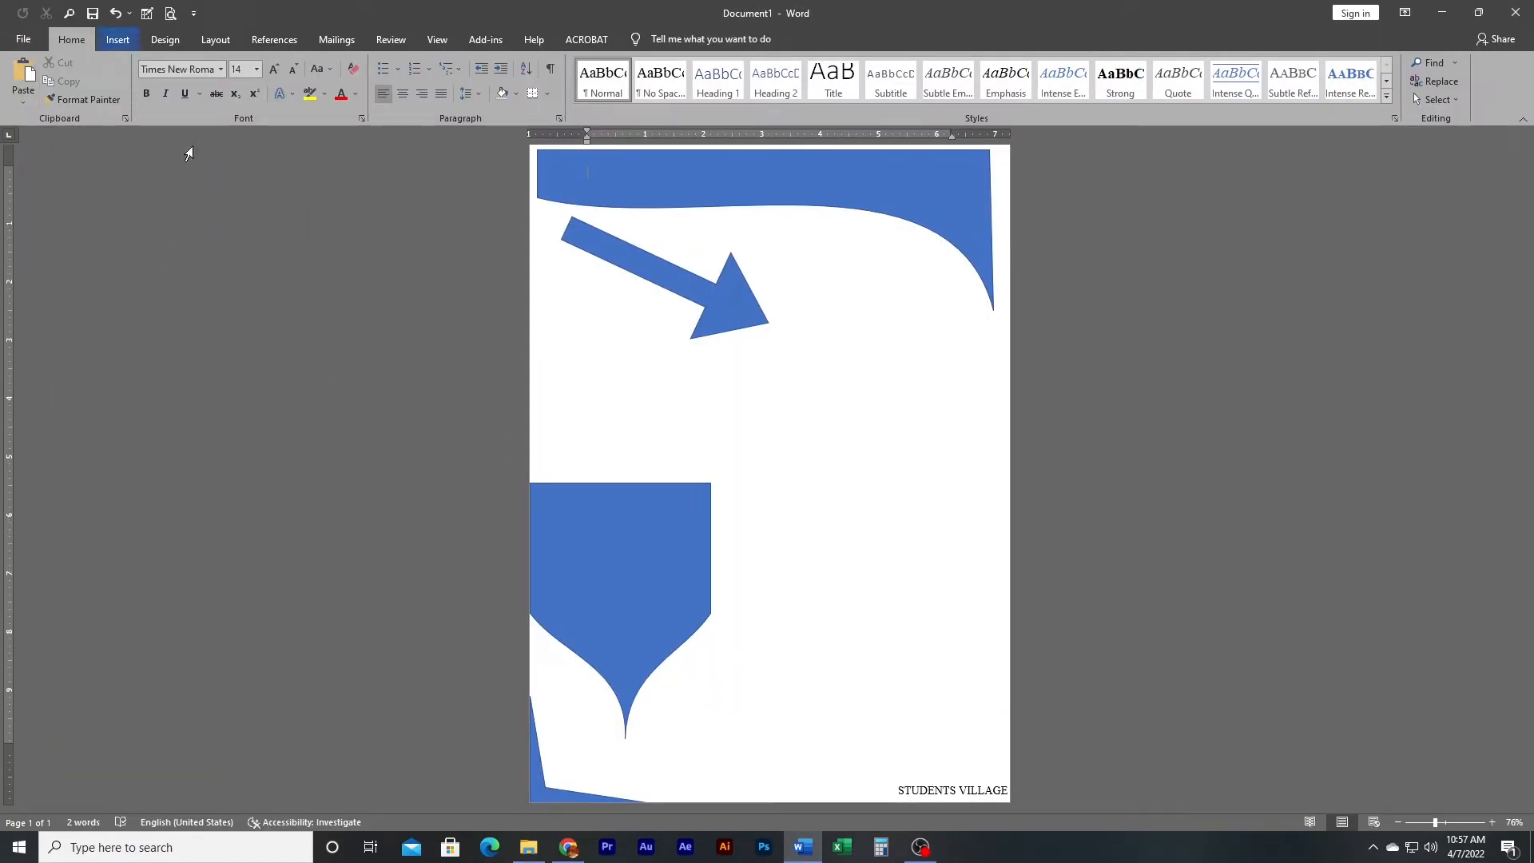
Step: Draw a Sequential Access Storage flowchart shape about 2.11" wide and high between the arrow and the shield
left_click(560, 588)
left_click(117, 40)
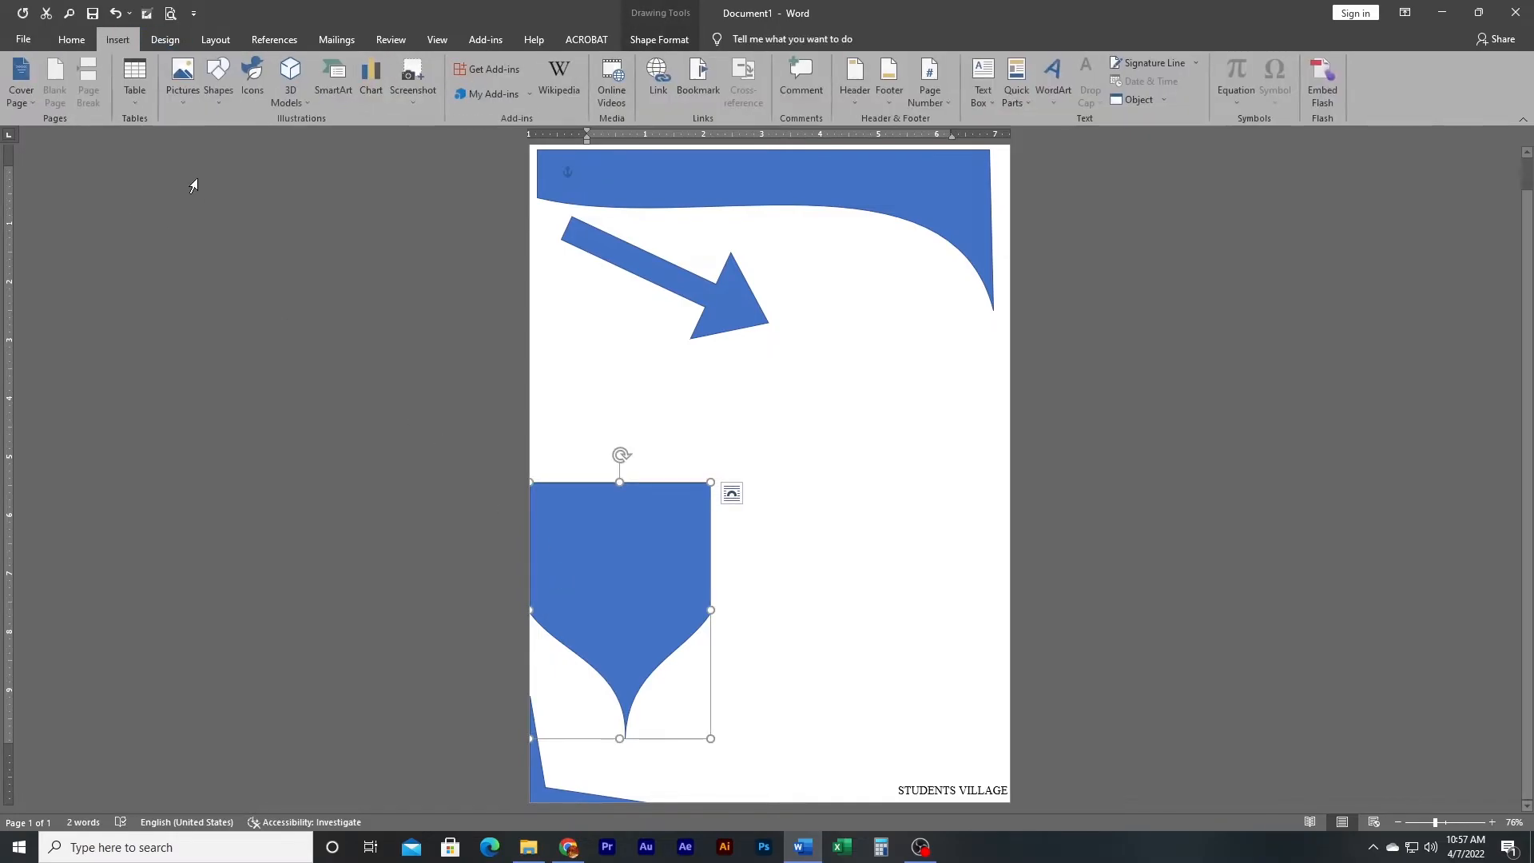
left_click(228, 100)
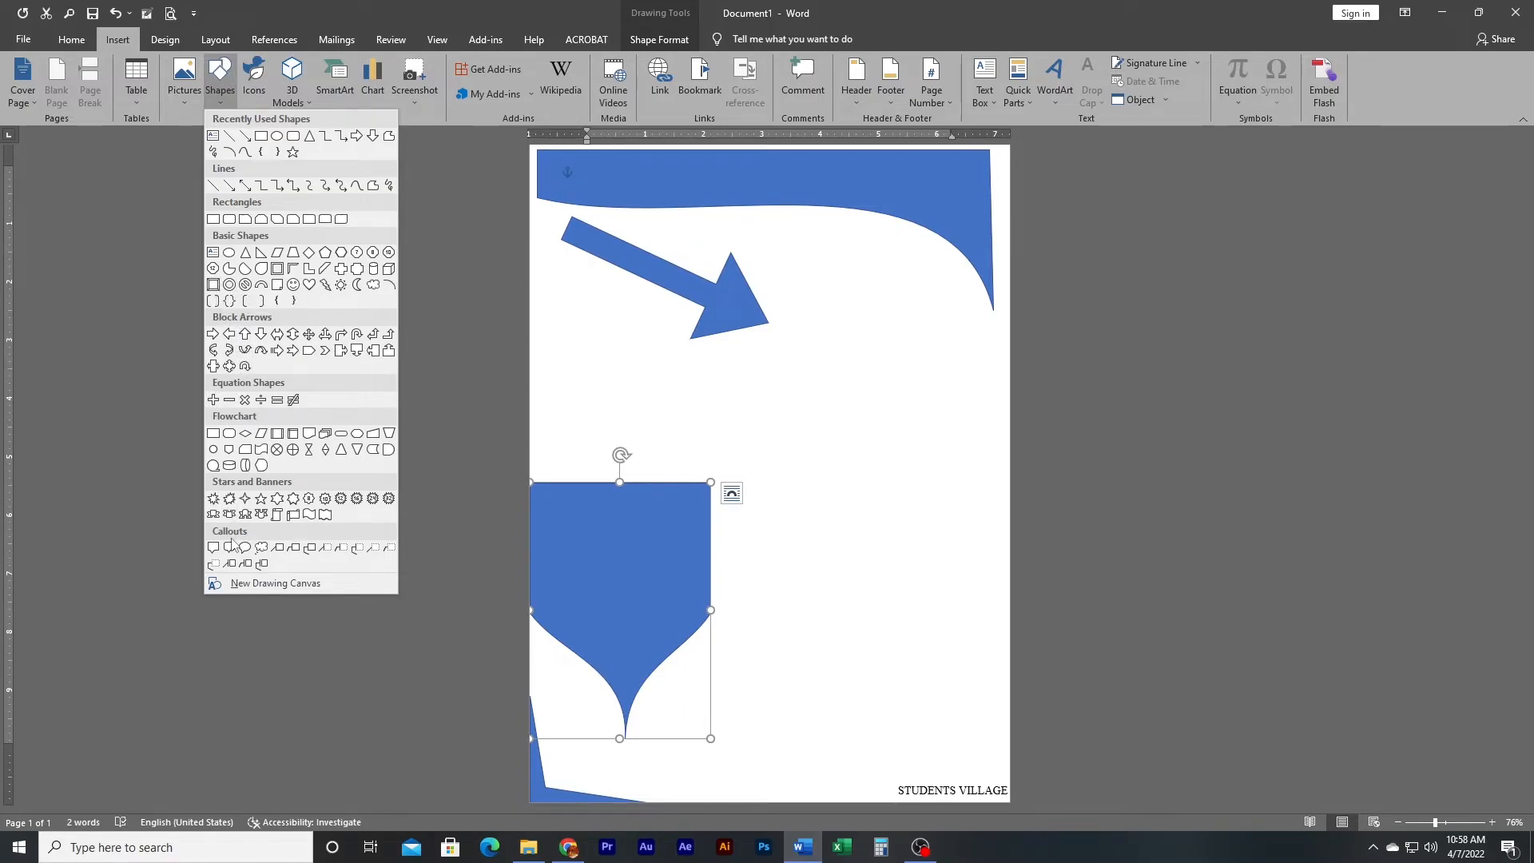
left_click(214, 468)
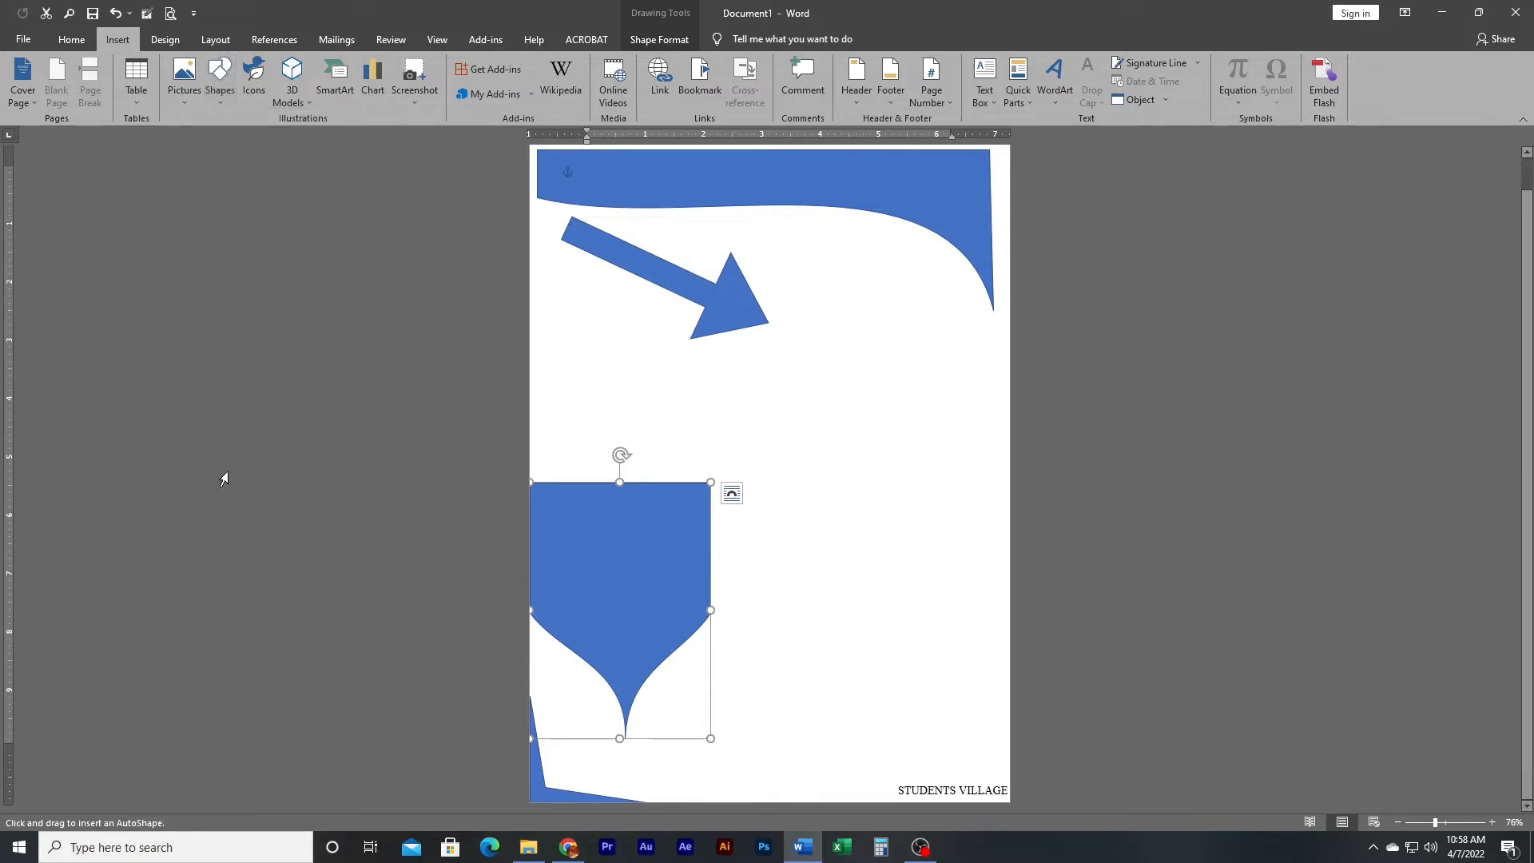
mouse_move(542, 307)
left_mouse_down()
mouse_move(568, 367)
mouse_move(651, 416)
left_mouse_up()
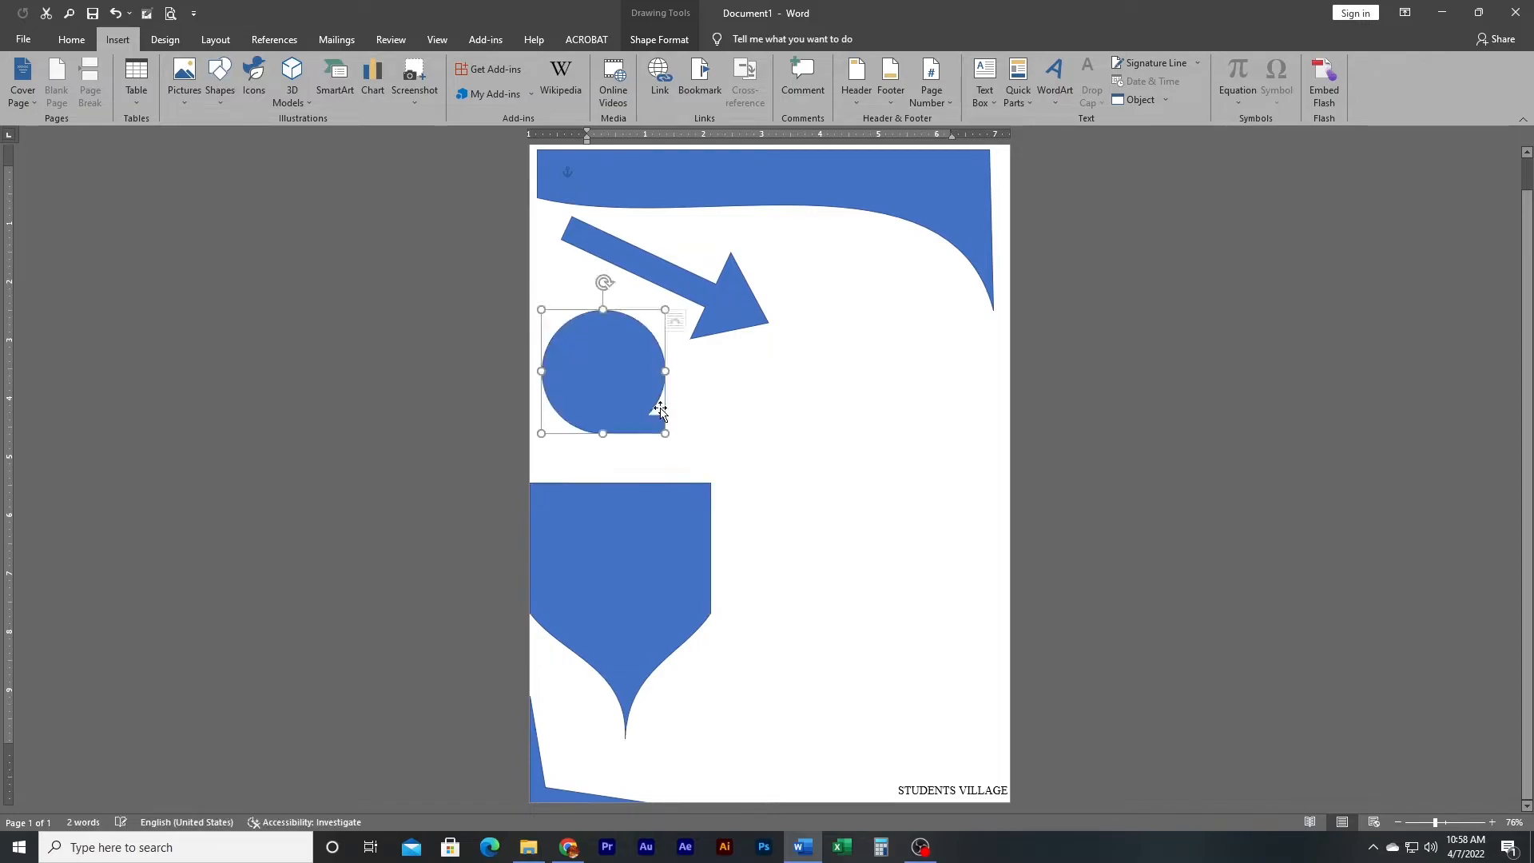
left_click(735, 414)
Step: Move the Sequential Access Storage shape slightly up toward the arrow and add the text SMS inside it
left_click(631, 361)
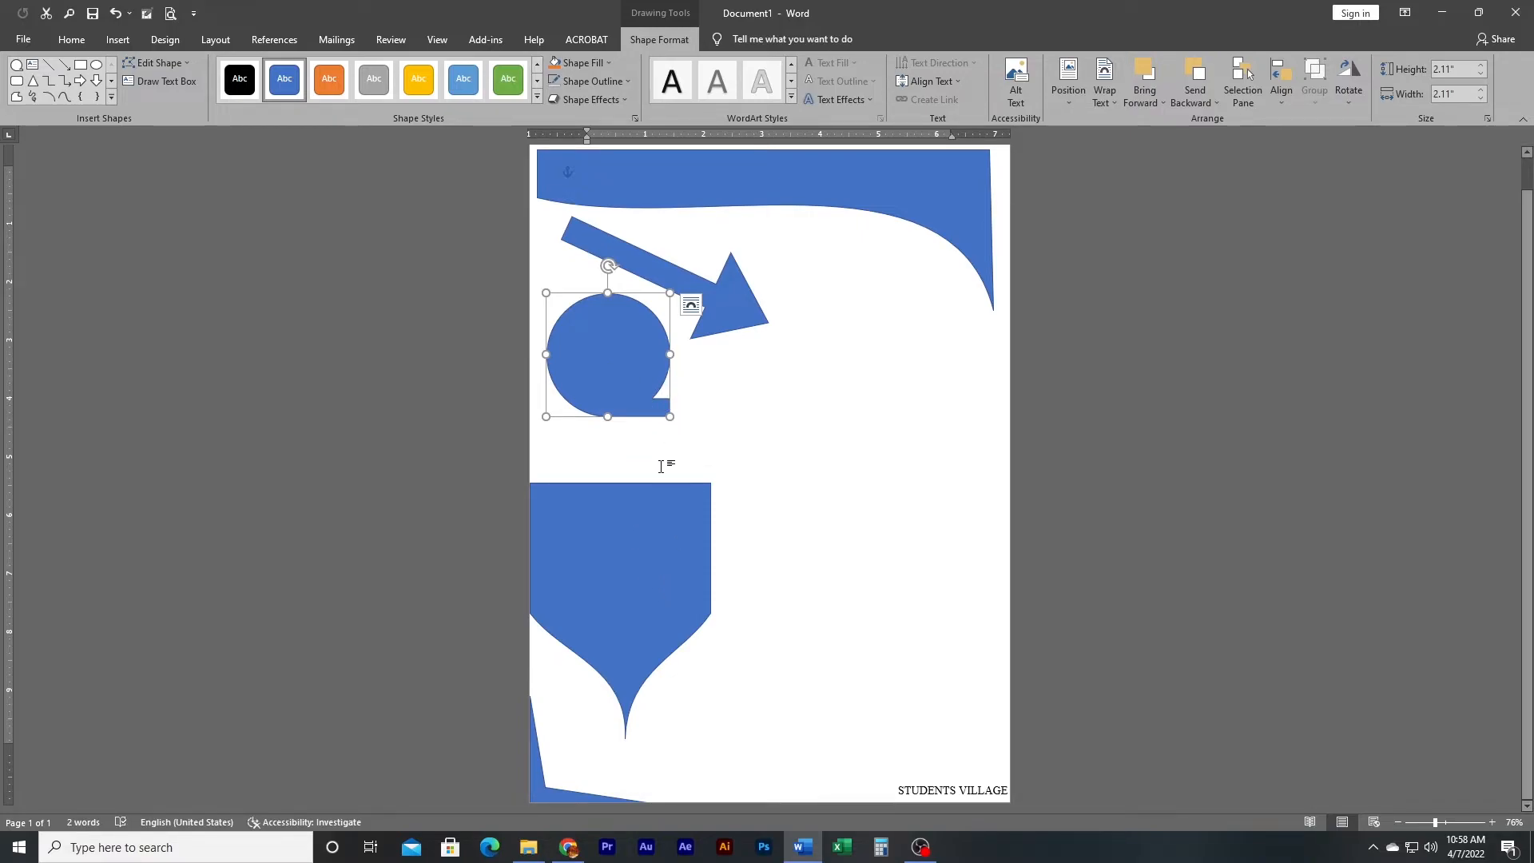
right_click(619, 345)
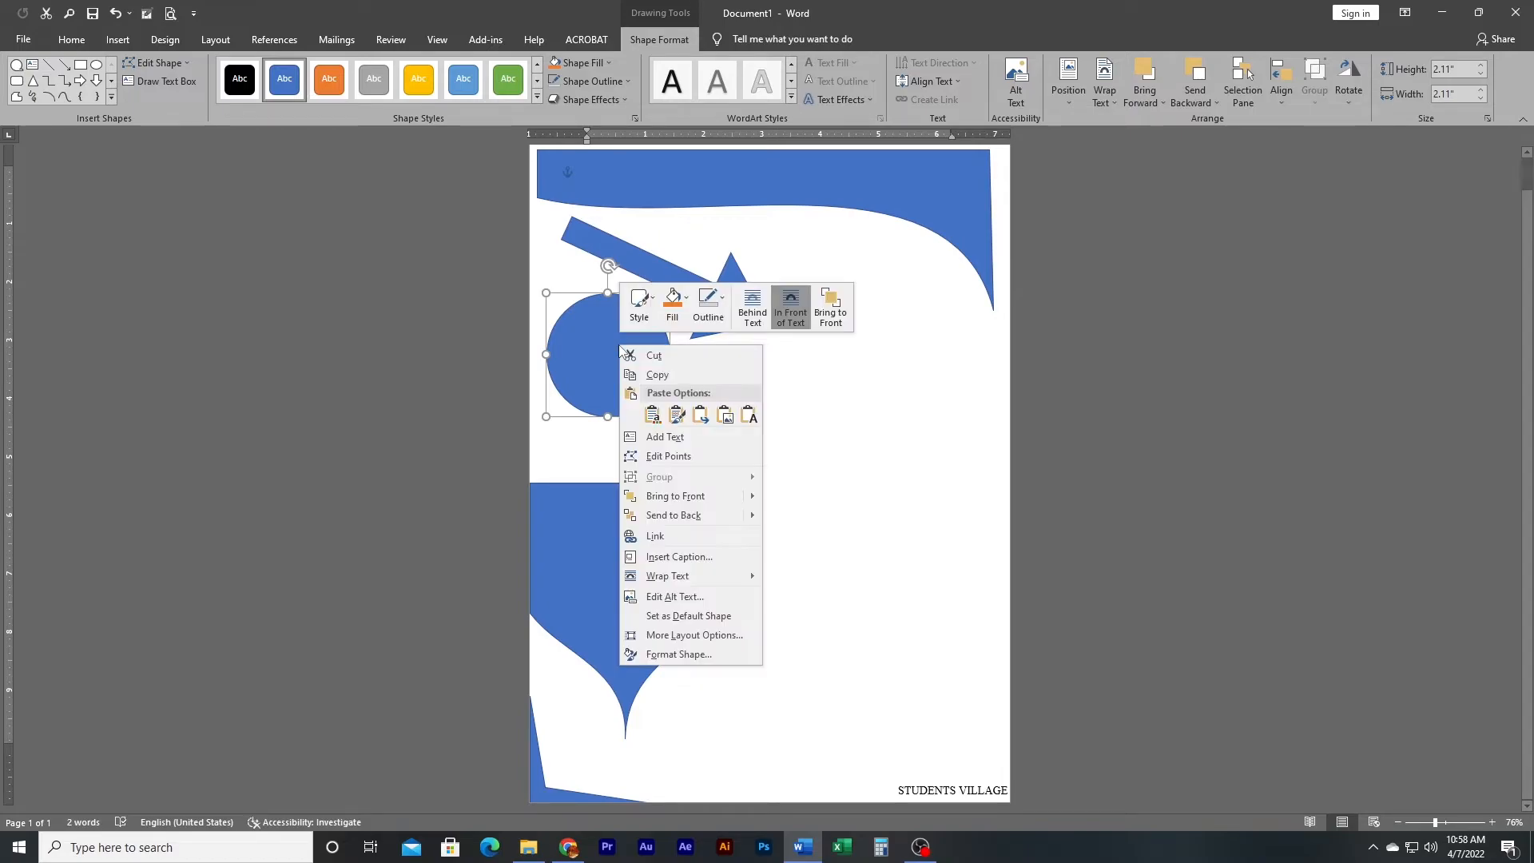
left_click(668, 439)
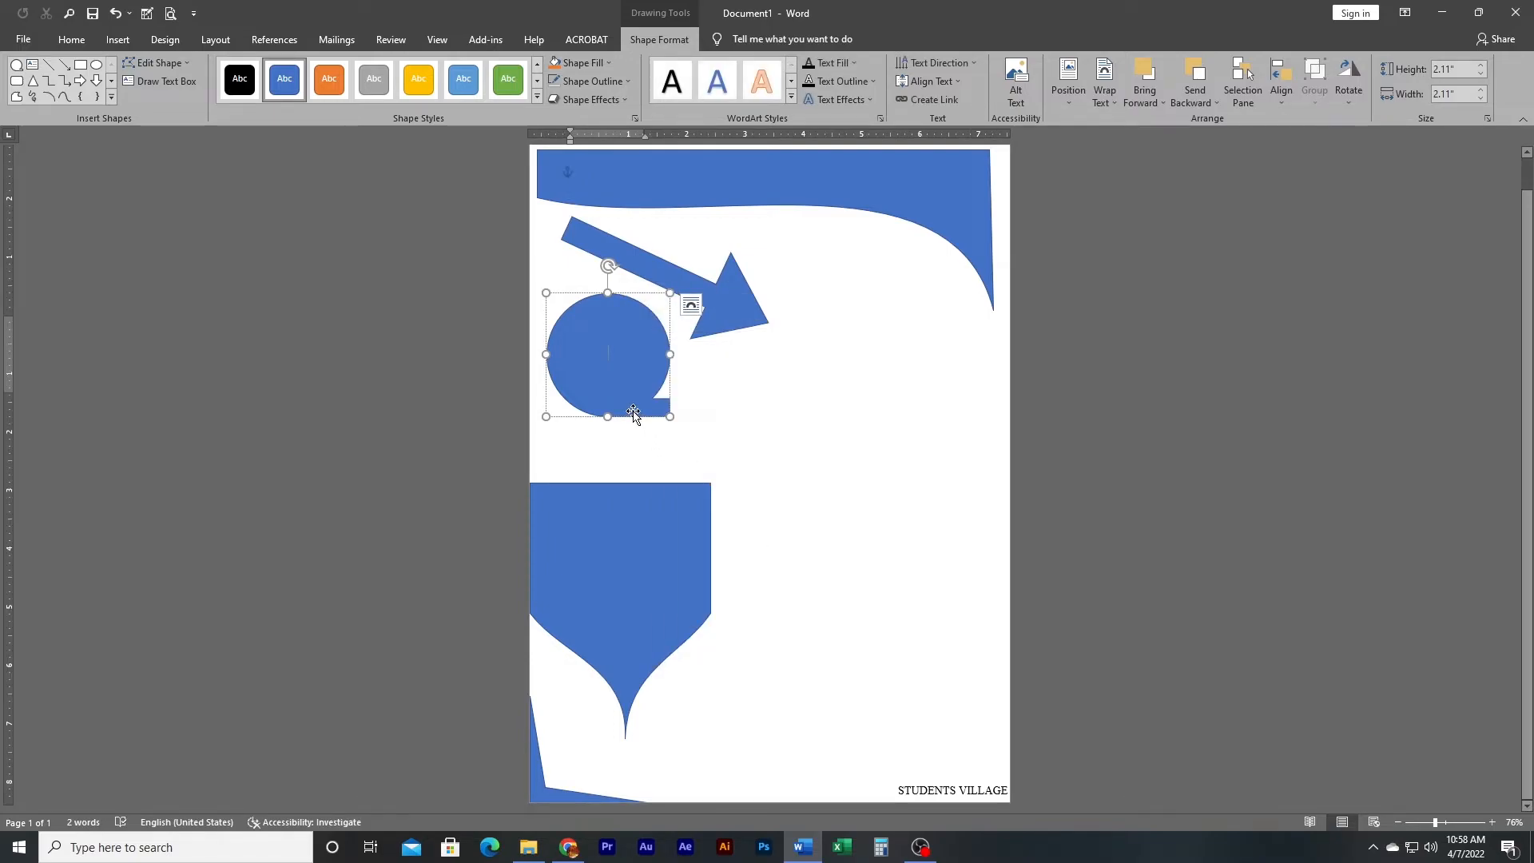
type("SMS")
Step: Enlarge the SMS text to 36 pt and make it bold
triple_click(599, 356)
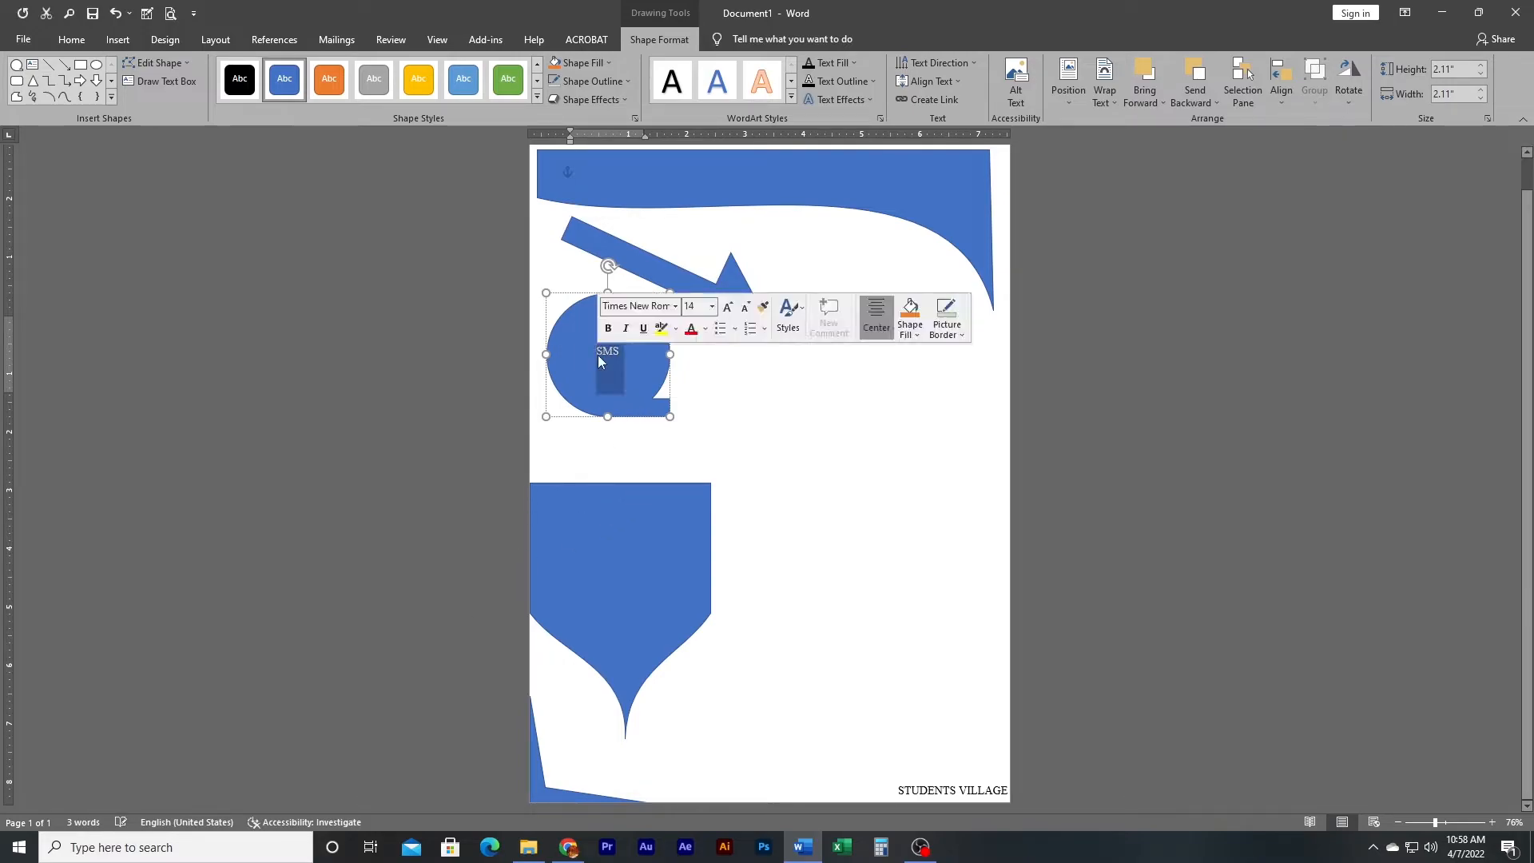
left_click(55, 40)
left_click(274, 70)
left_click(274, 69)
left_click(273, 69)
left_click(273, 69)
left_click(274, 69)
left_click(273, 70)
left_click(274, 70)
left_click(273, 70)
left_click(274, 69)
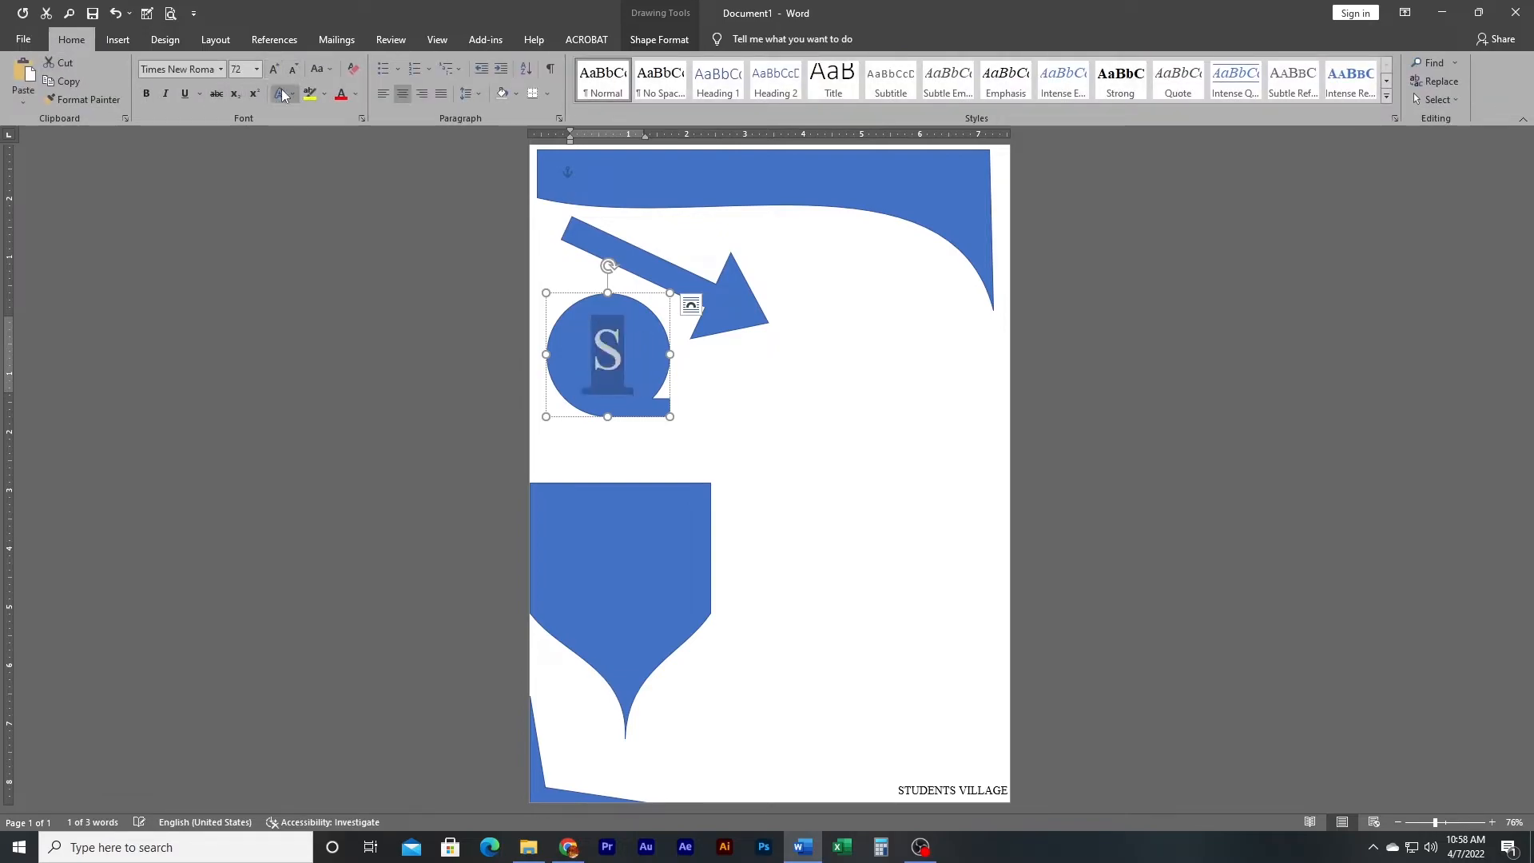
left_click(293, 70)
left_click(293, 70)
left_click(146, 93)
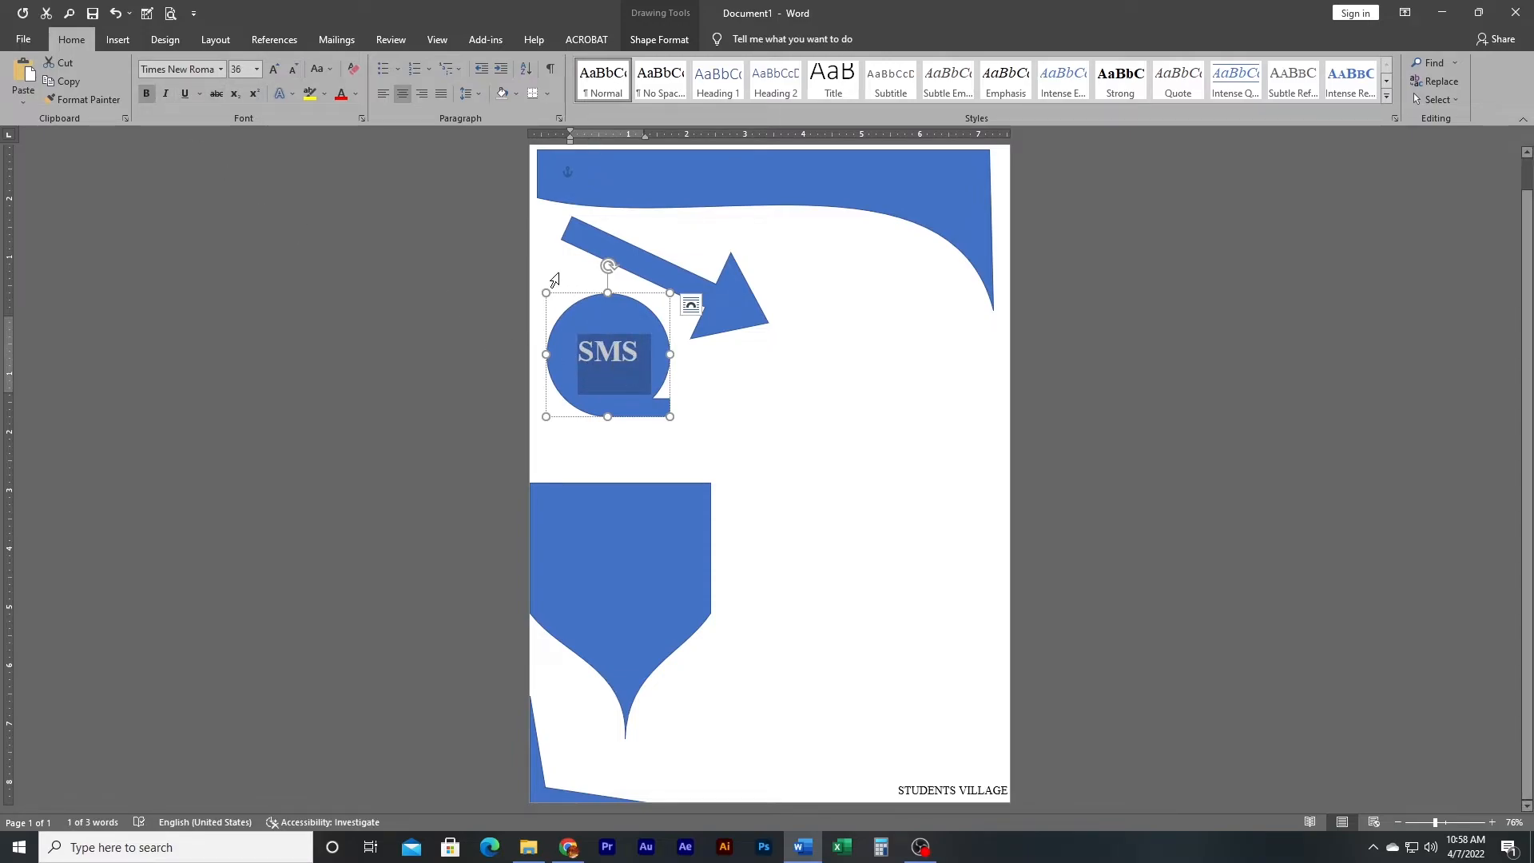
Step: Color the SMS text yellow and deselect the shape
left_click(356, 94)
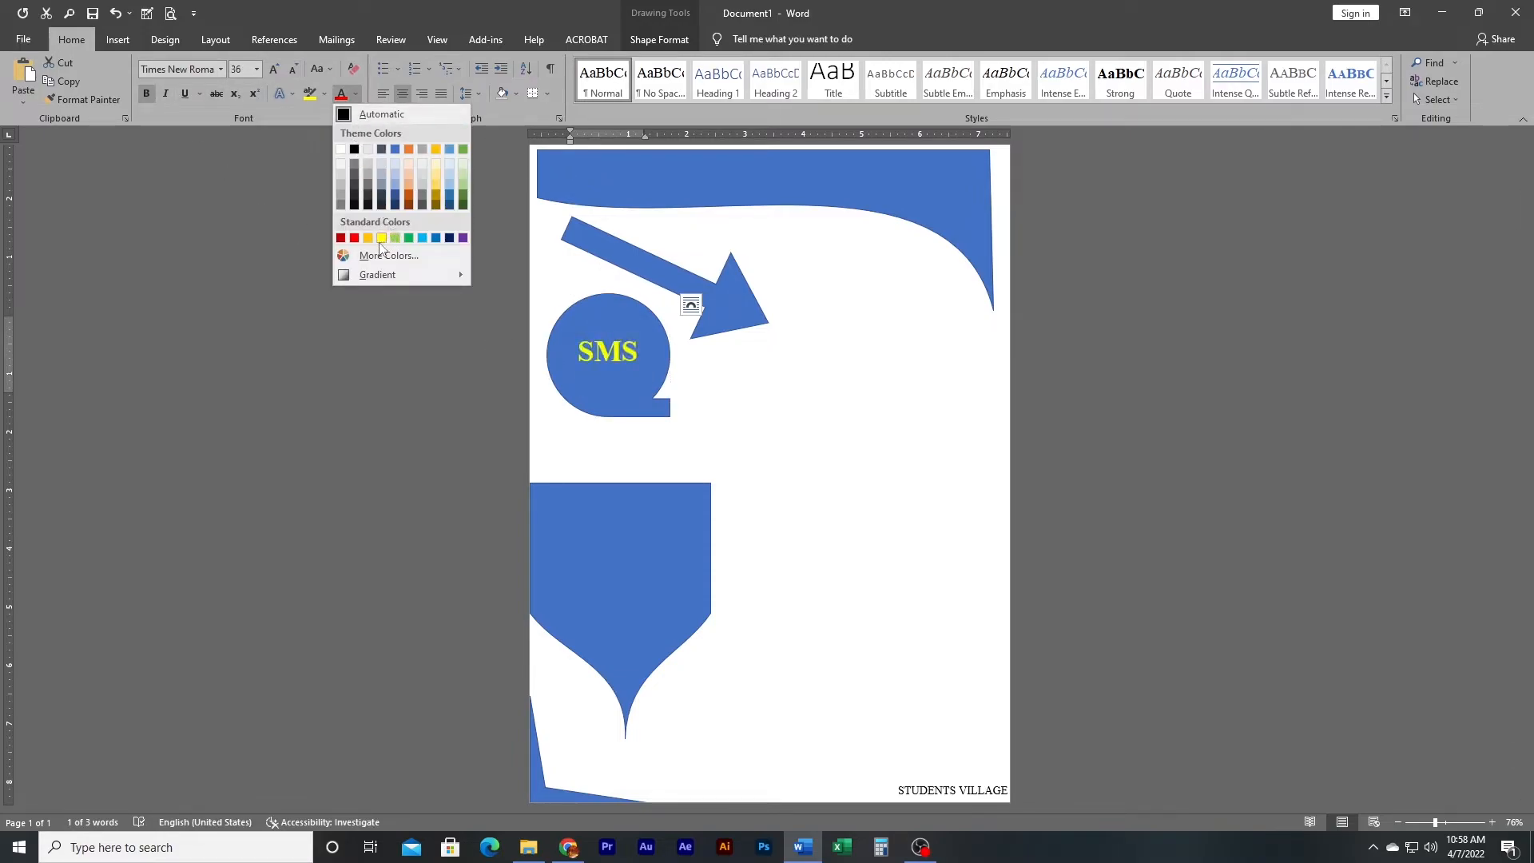
left_click(381, 238)
left_click(656, 468)
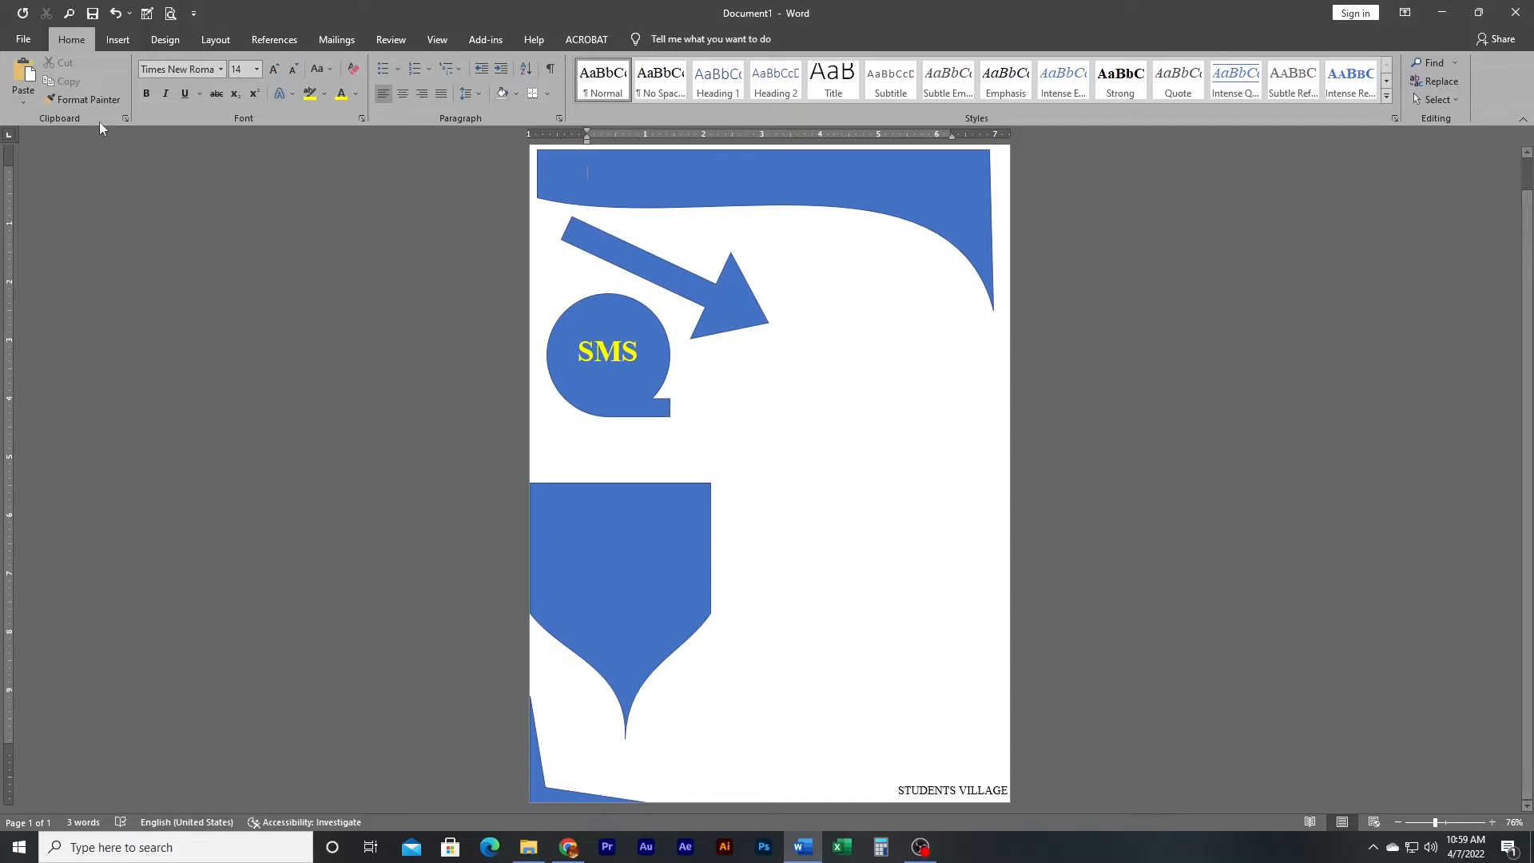
Step: Draw a Ribbon: Tilted Up banner about 4.45" wide and 0.86" high beside the SMS shape and apply the gold shape style
left_click(117, 40)
left_click(218, 100)
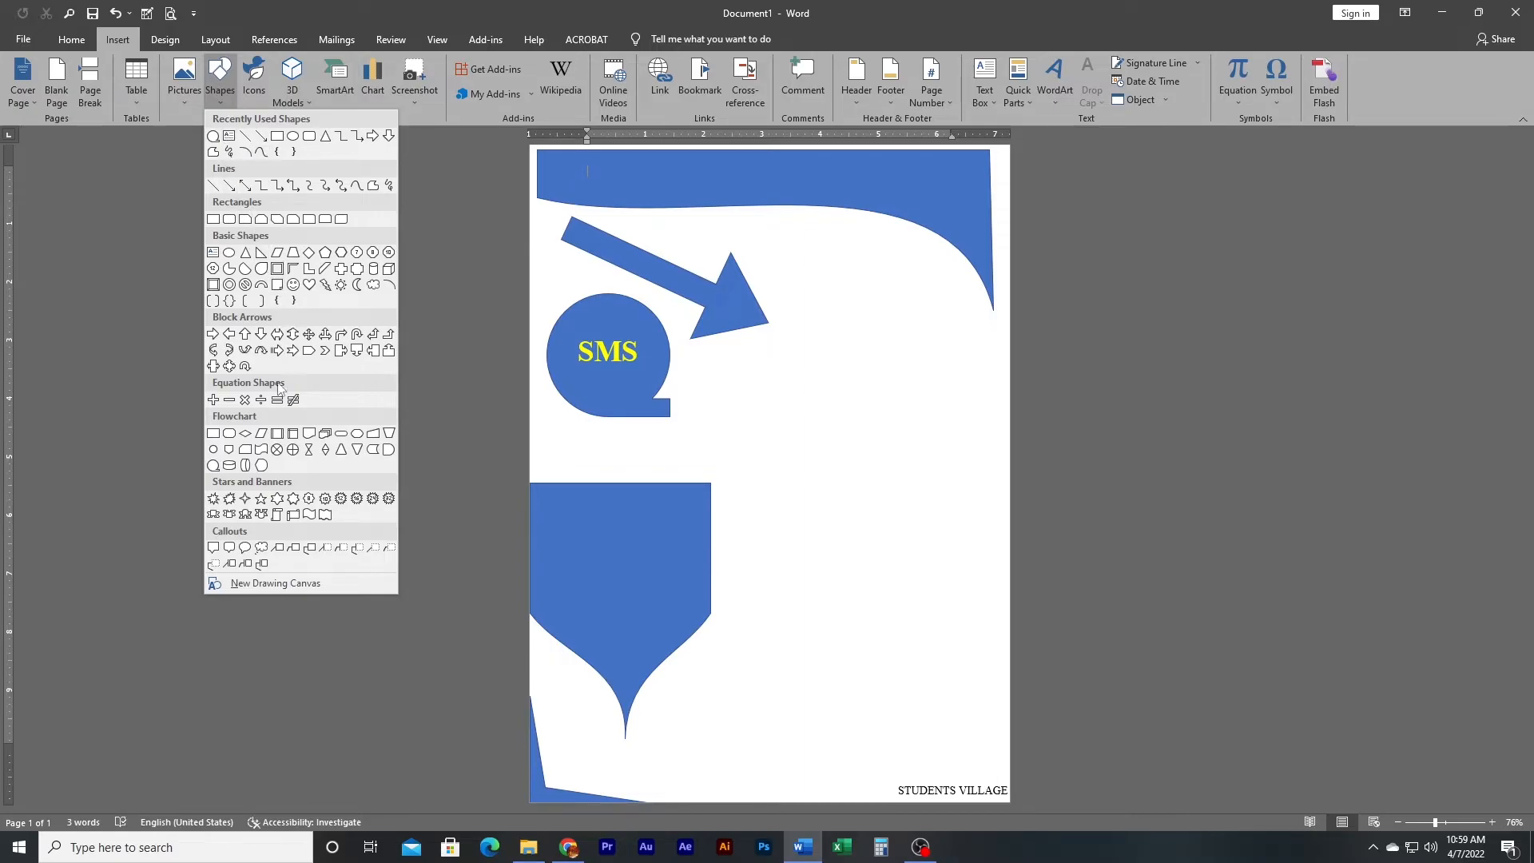
left_click(213, 516)
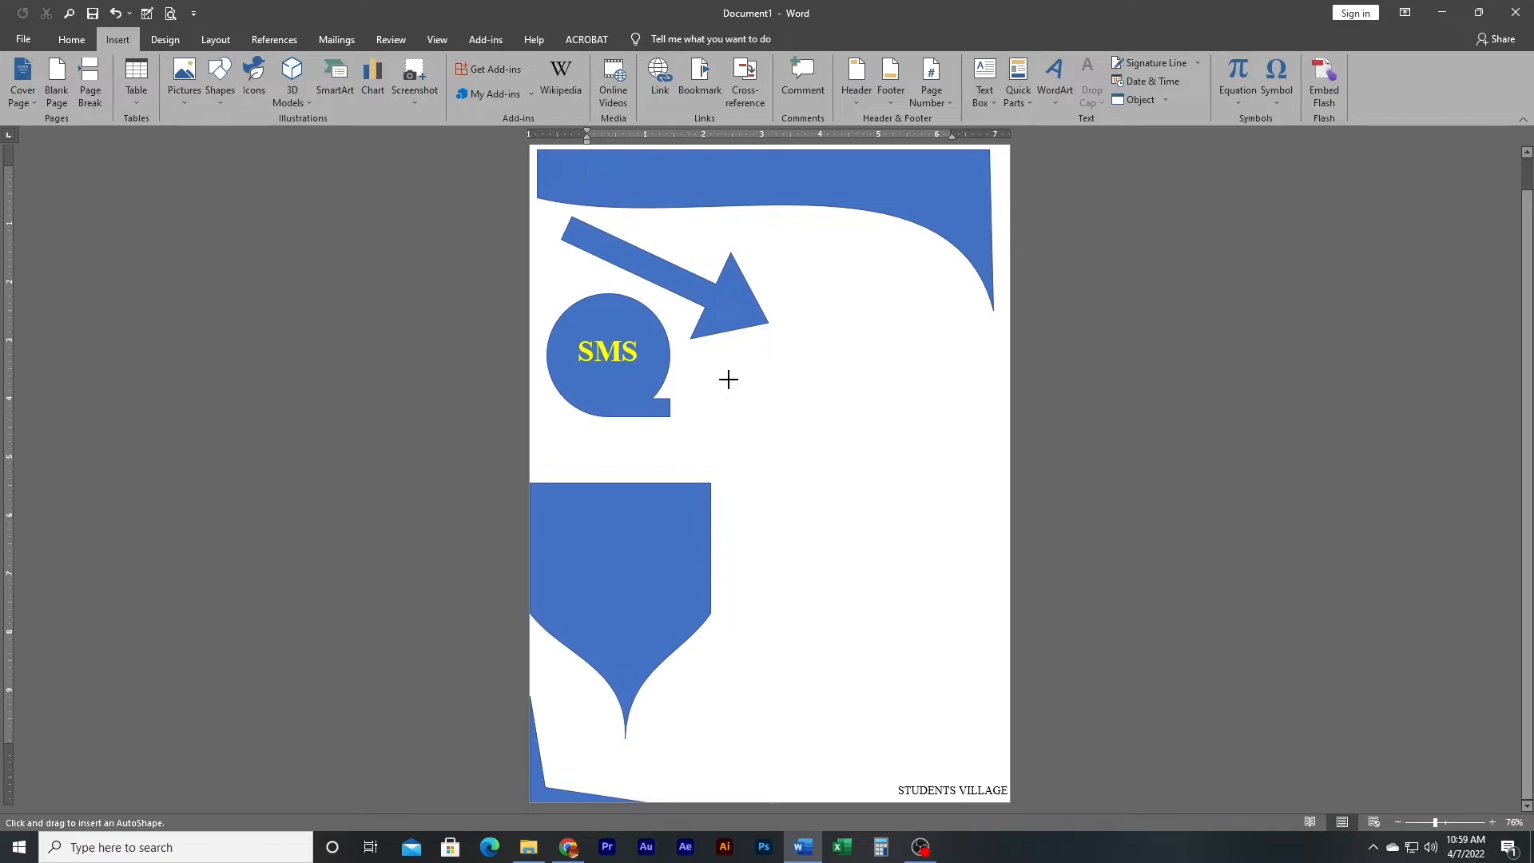
mouse_move(733, 381)
left_mouse_down()
mouse_move(807, 421)
mouse_move(984, 431)
left_mouse_up()
left_click_drag(893, 412, 854, 424)
left_click(435, 91)
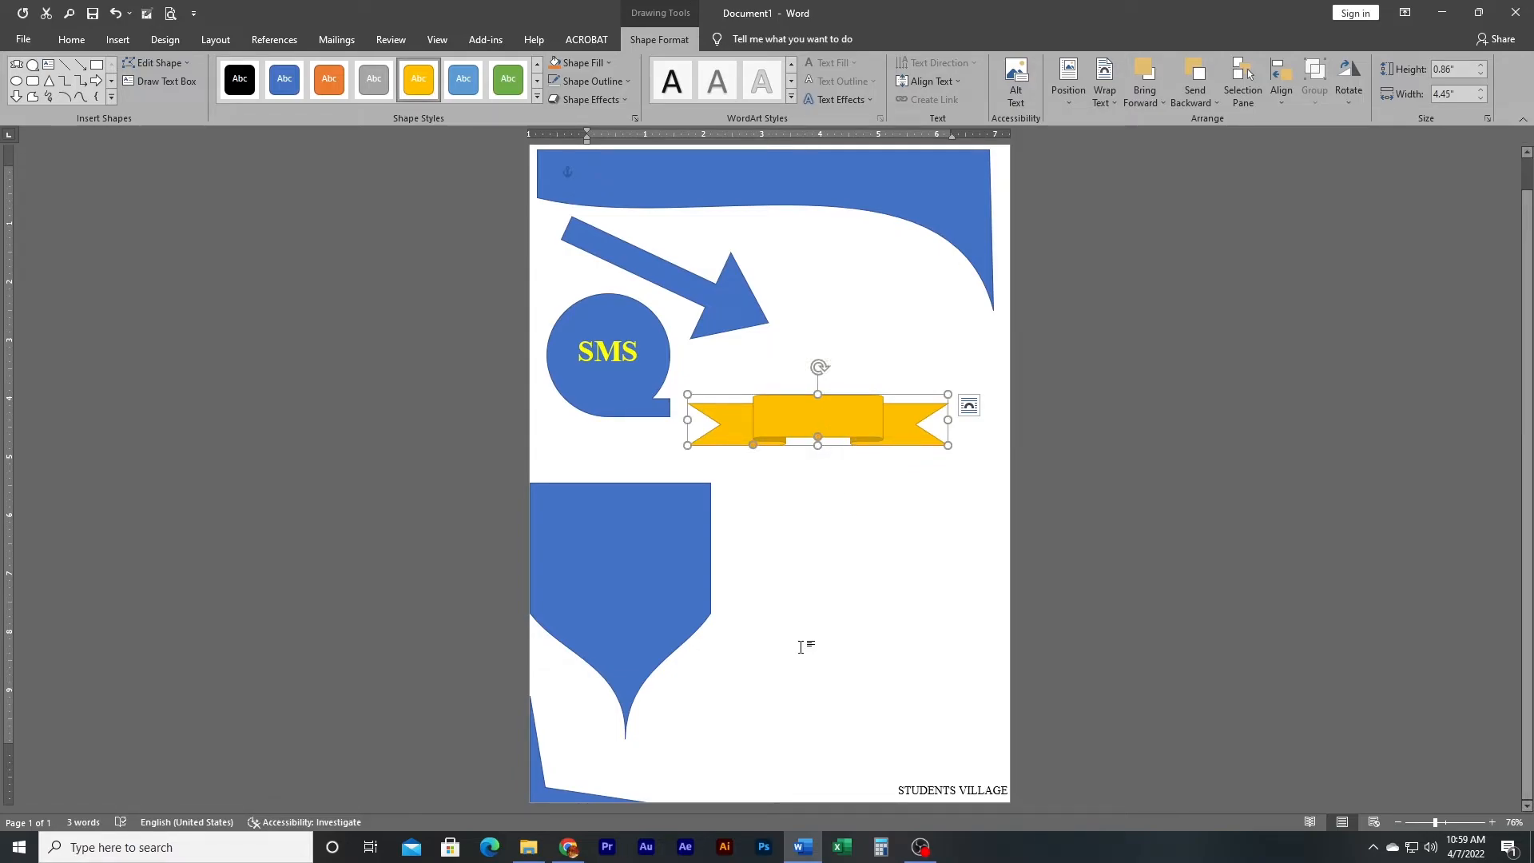
Step: Add the text EDUCATION inside the gold ribbon banner
right_click(818, 419)
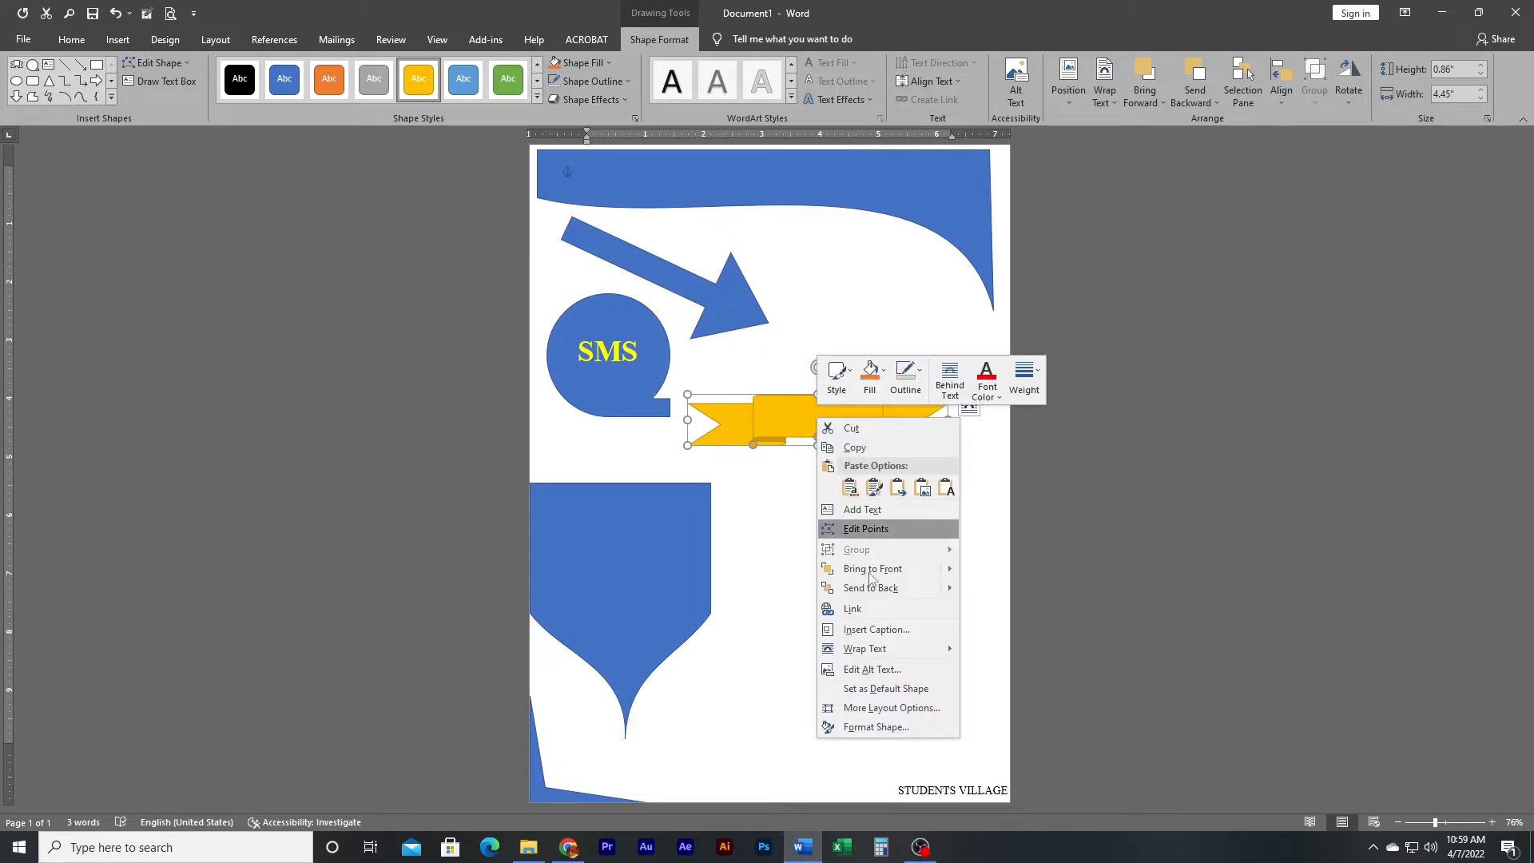
left_click(862, 510)
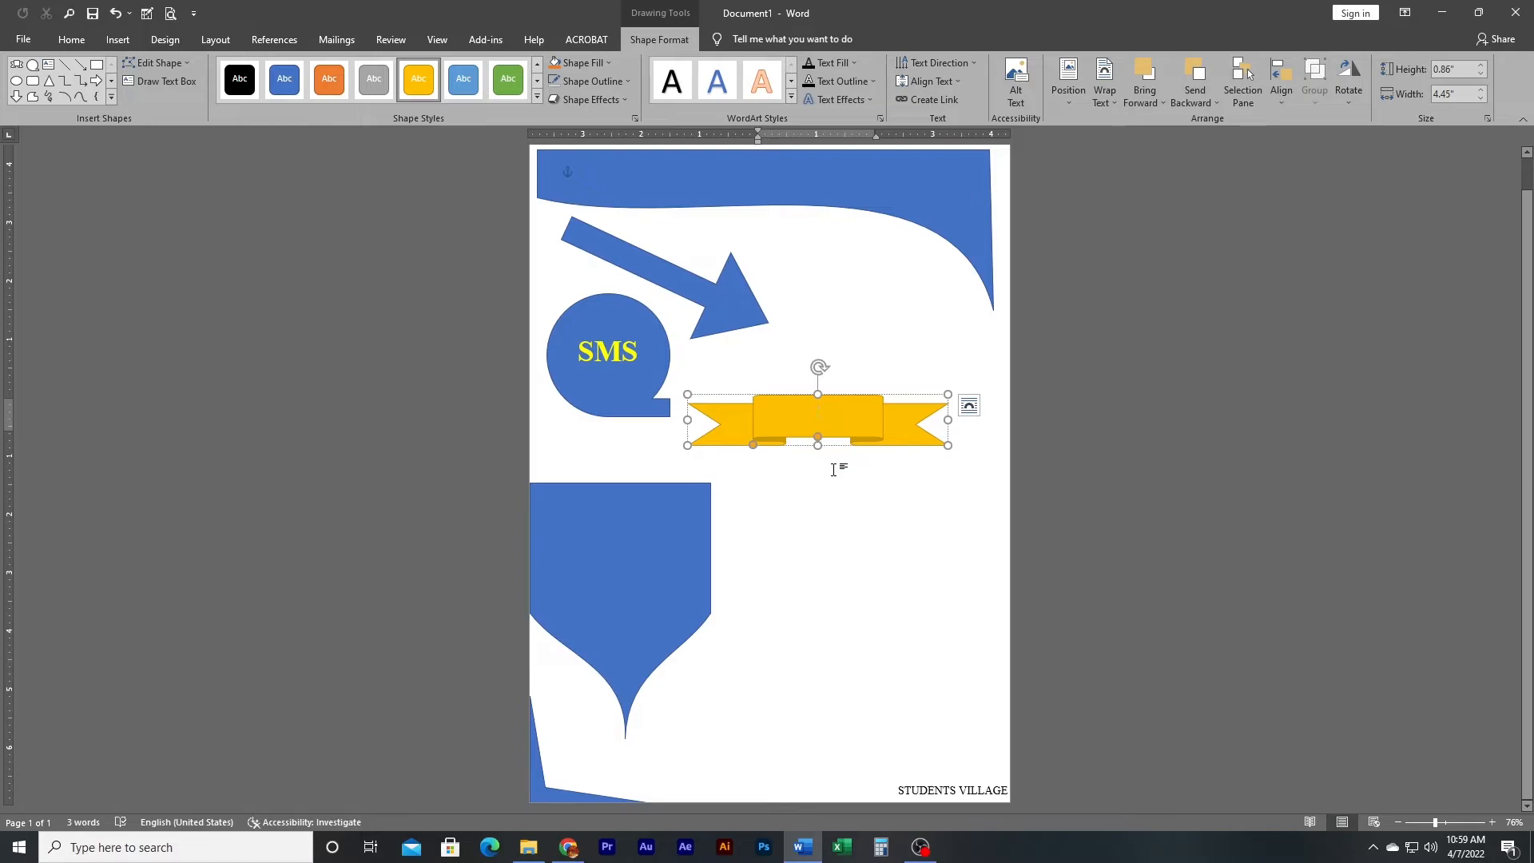
type("EDU")
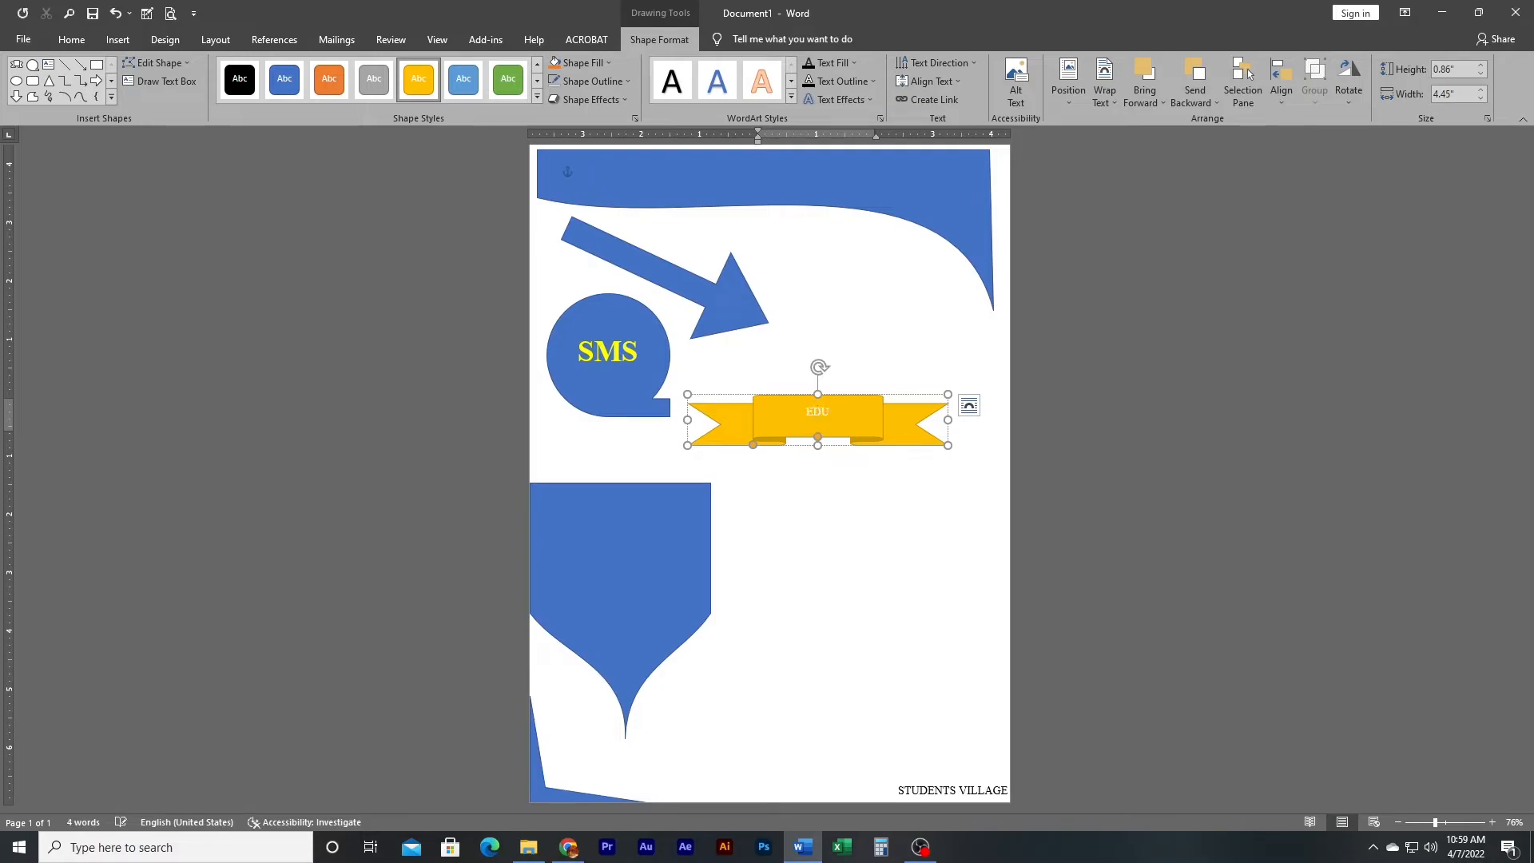
type("CATION")
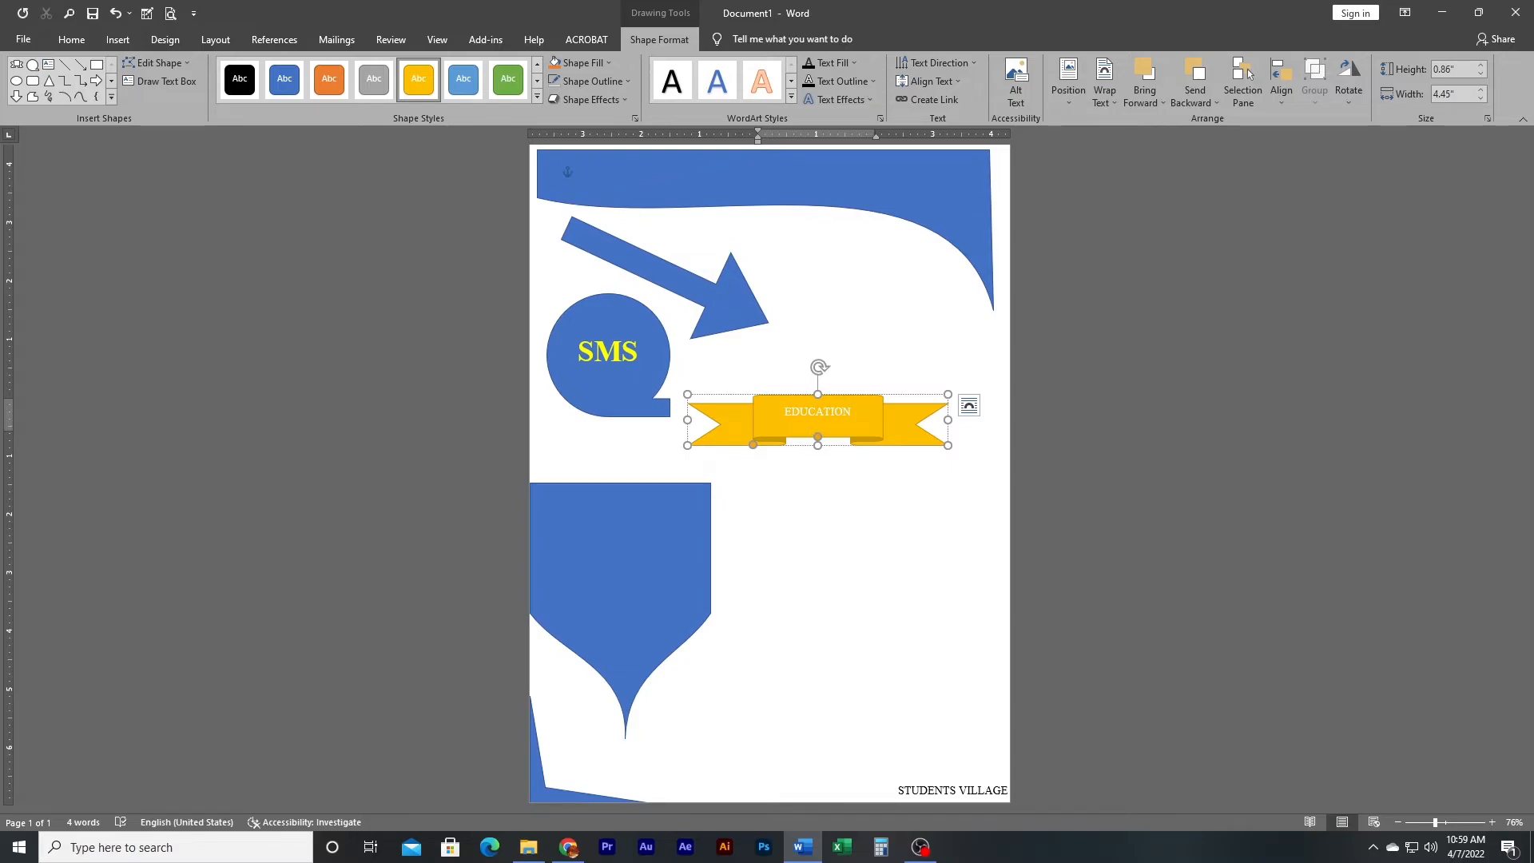
Step: Enlarge the EDUCATION text to 22 pt and make it bold
double_click(817, 411)
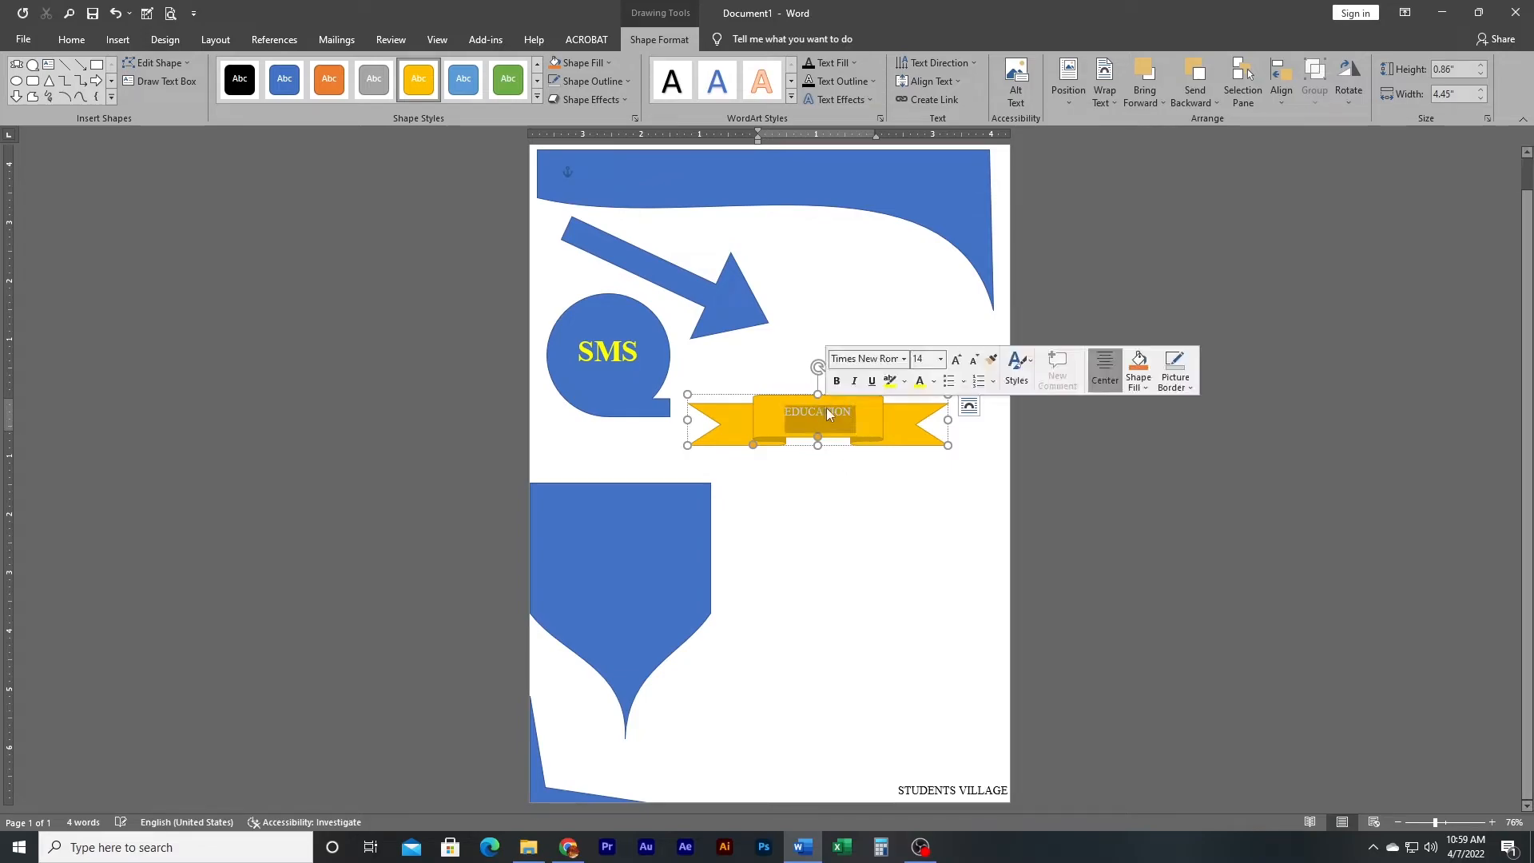
left_click(71, 39)
left_click(274, 69)
left_click(274, 69)
left_click(274, 69)
left_click(274, 69)
left_click(146, 94)
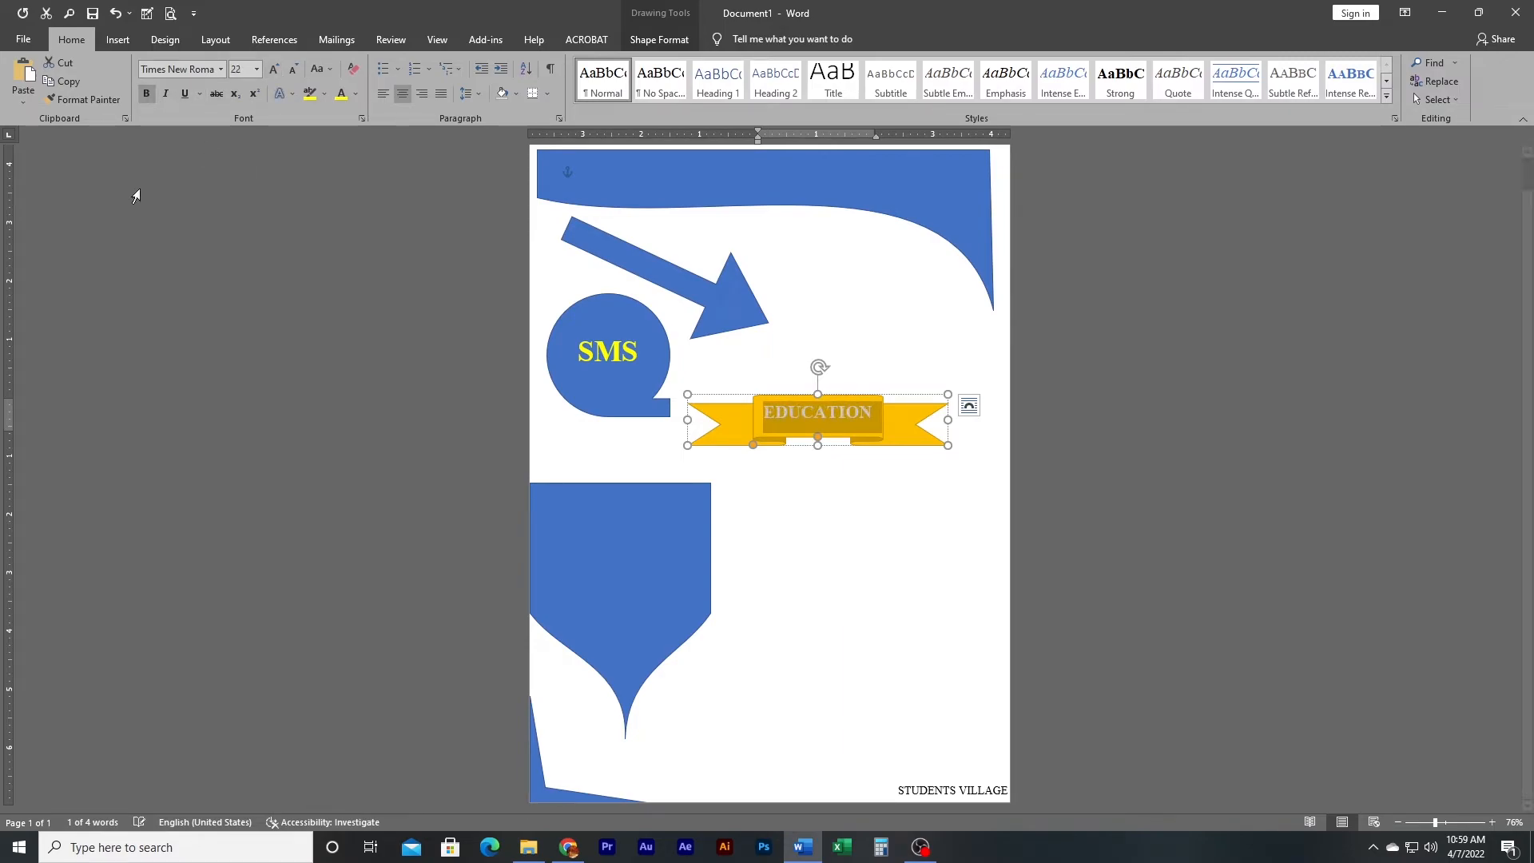
Step: Color the EDUCATION text with the standard dark blue and deselect the banner
left_click(355, 94)
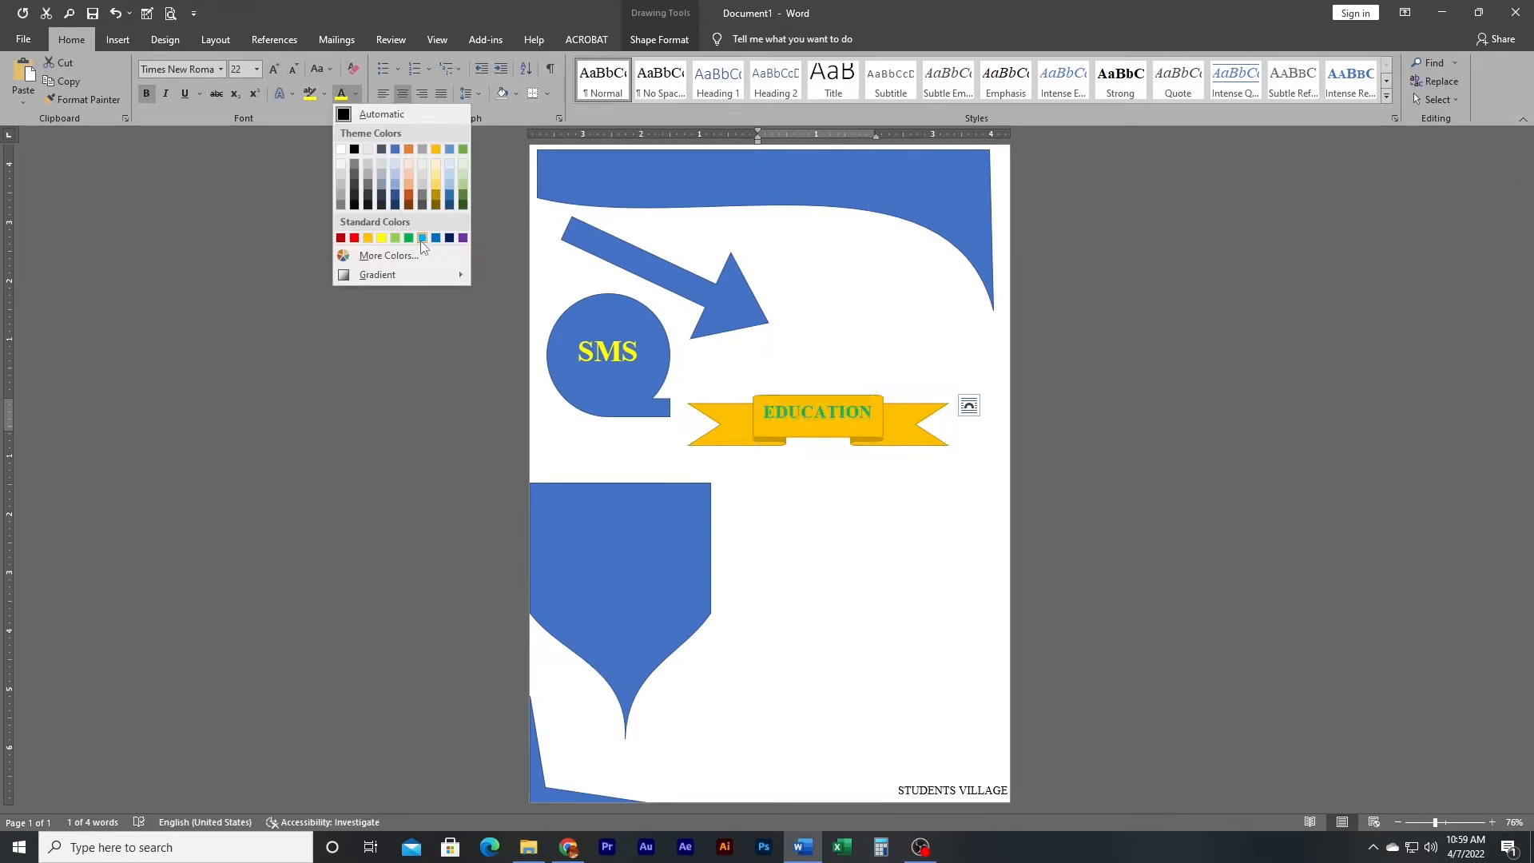
left_click(448, 238)
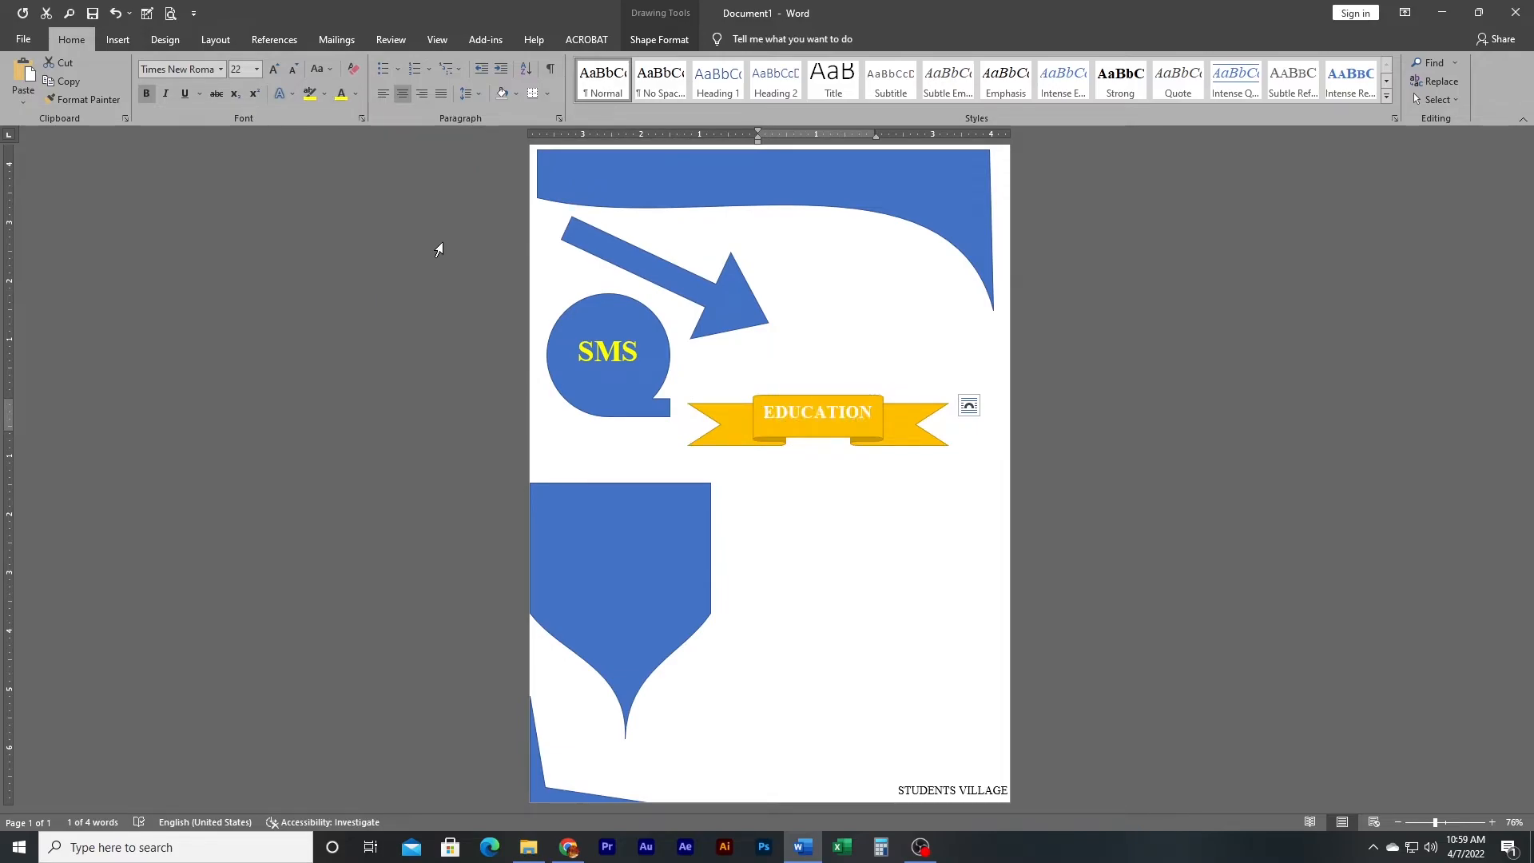
left_click(943, 530)
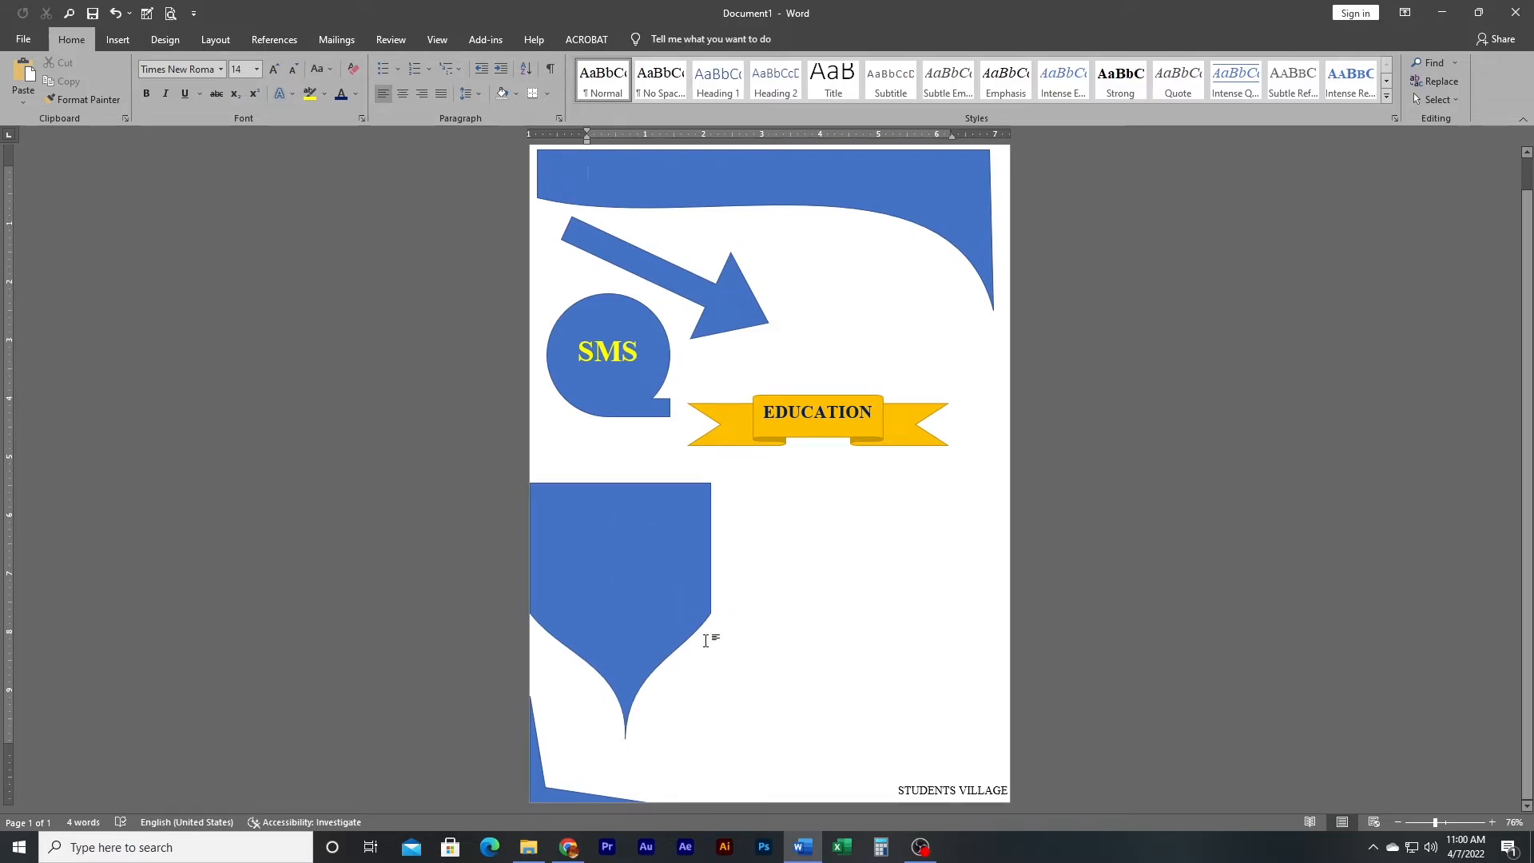
Step: Draw a rectangle about 3.45" wide and 1.37" high below the ribbon banner
left_click(120, 42)
left_click(219, 79)
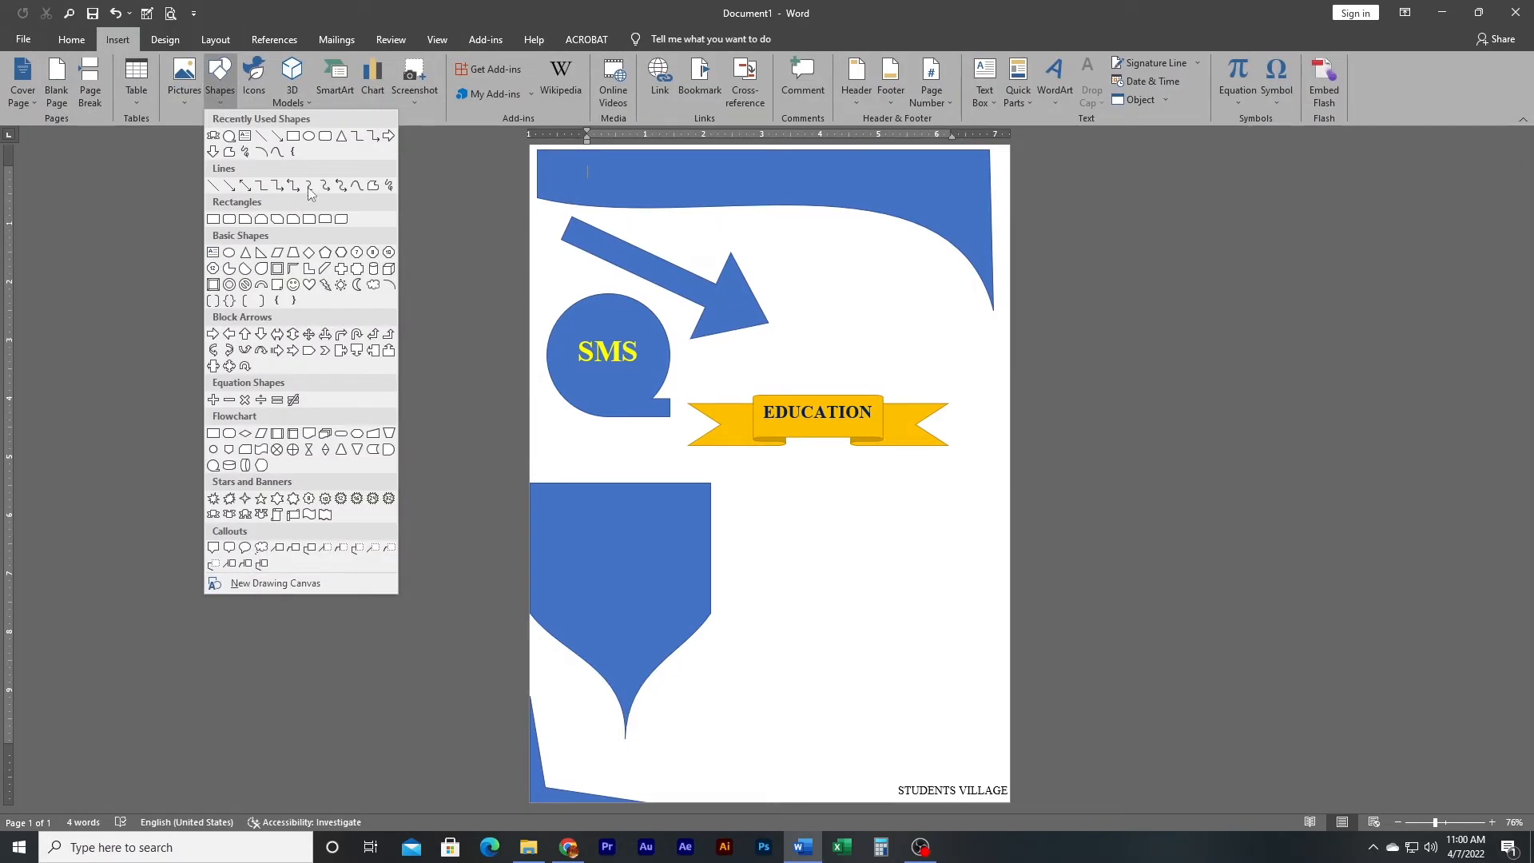
left_click(294, 137)
left_click_drag(757, 494, 959, 573)
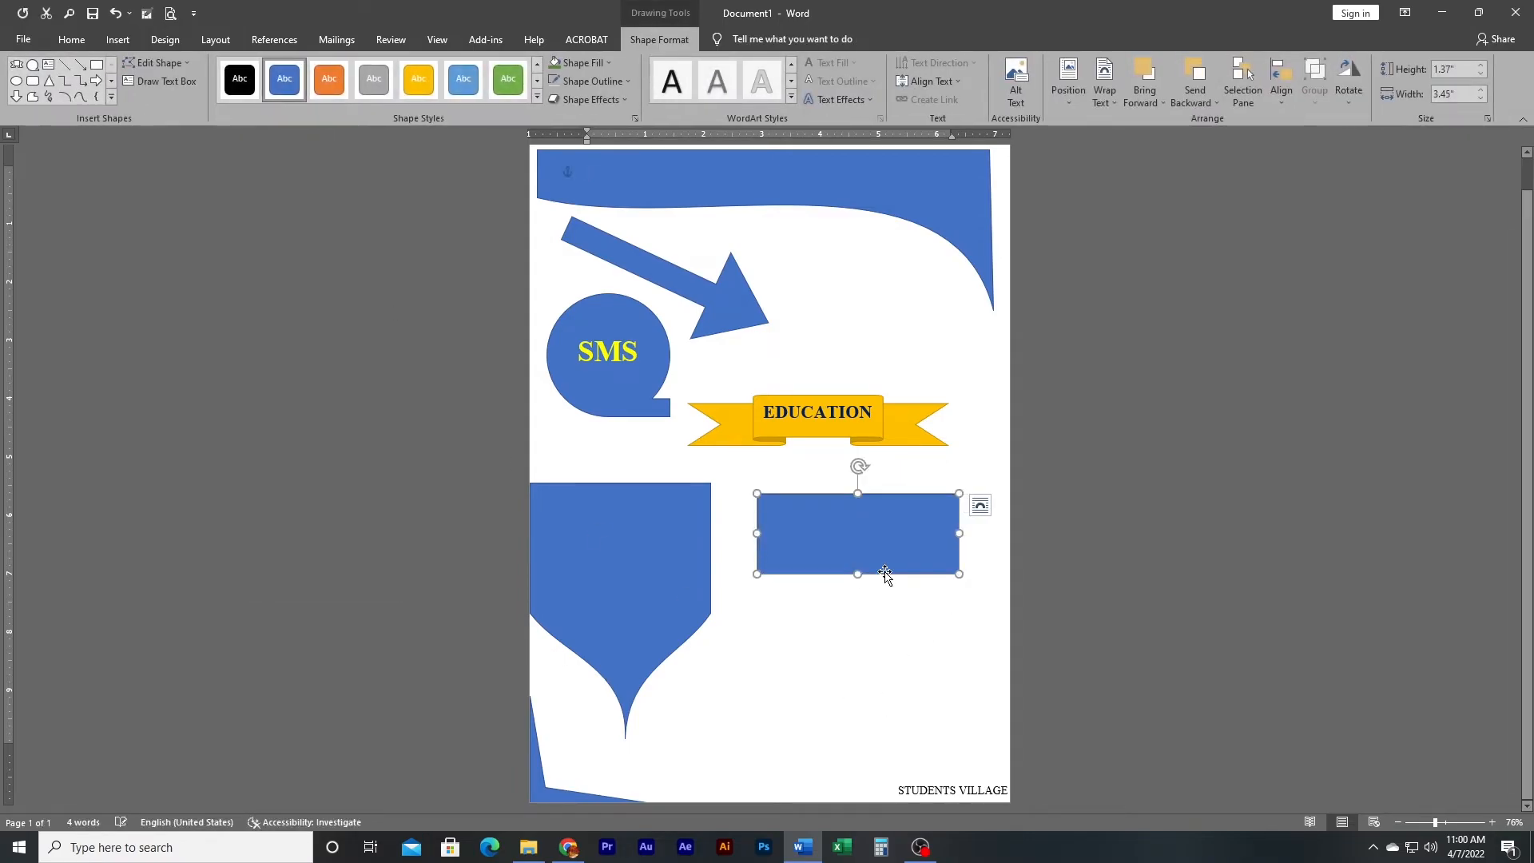
Step: Fill the new rectangle with the Darker 25% theme green and remove its outline
left_click(579, 63)
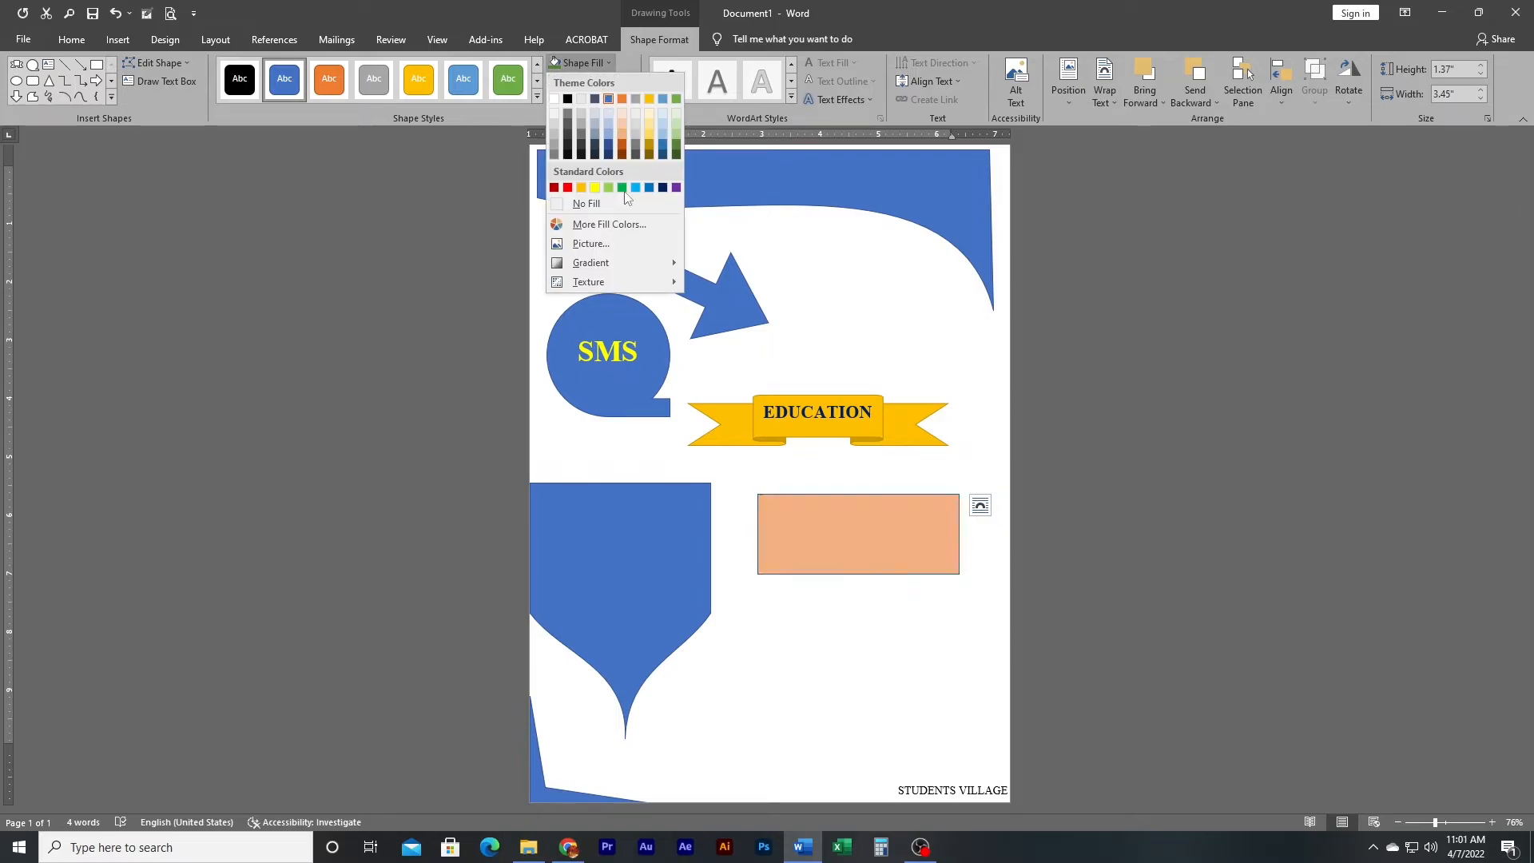
left_click(675, 147)
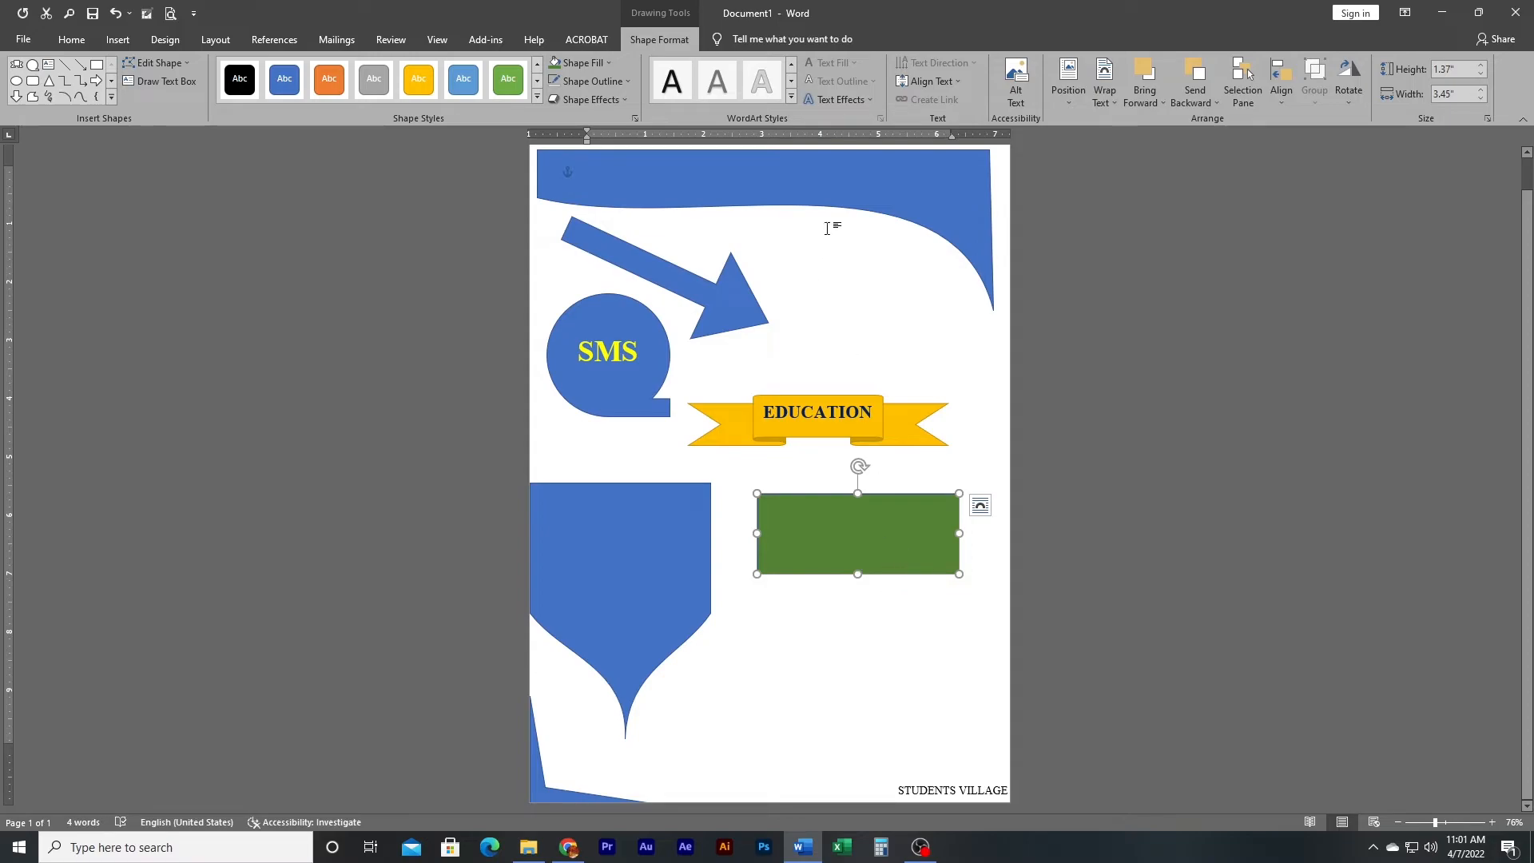
left_click(593, 81)
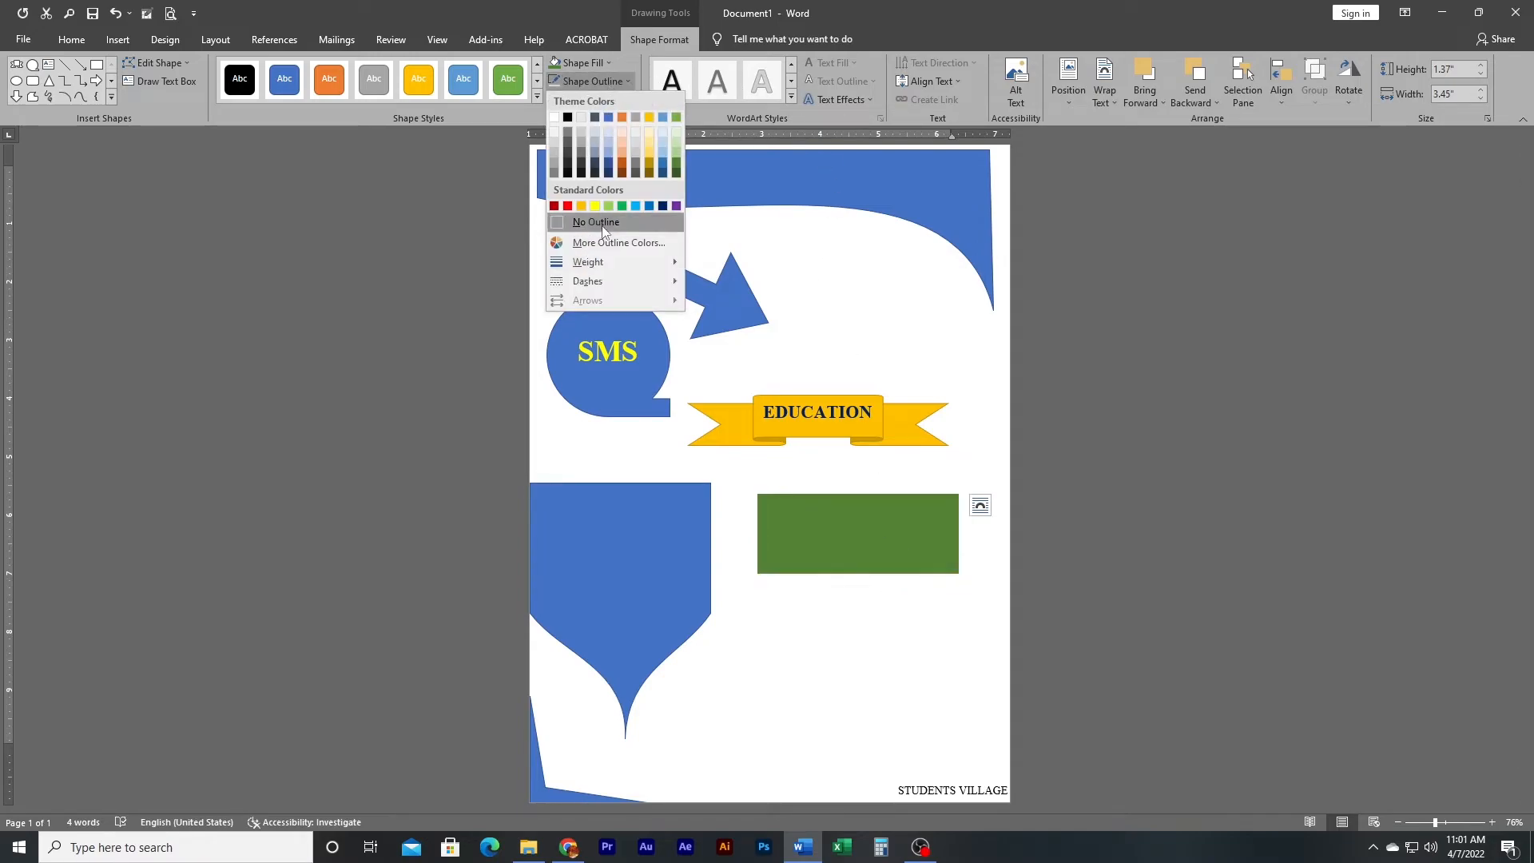
left_click(603, 226)
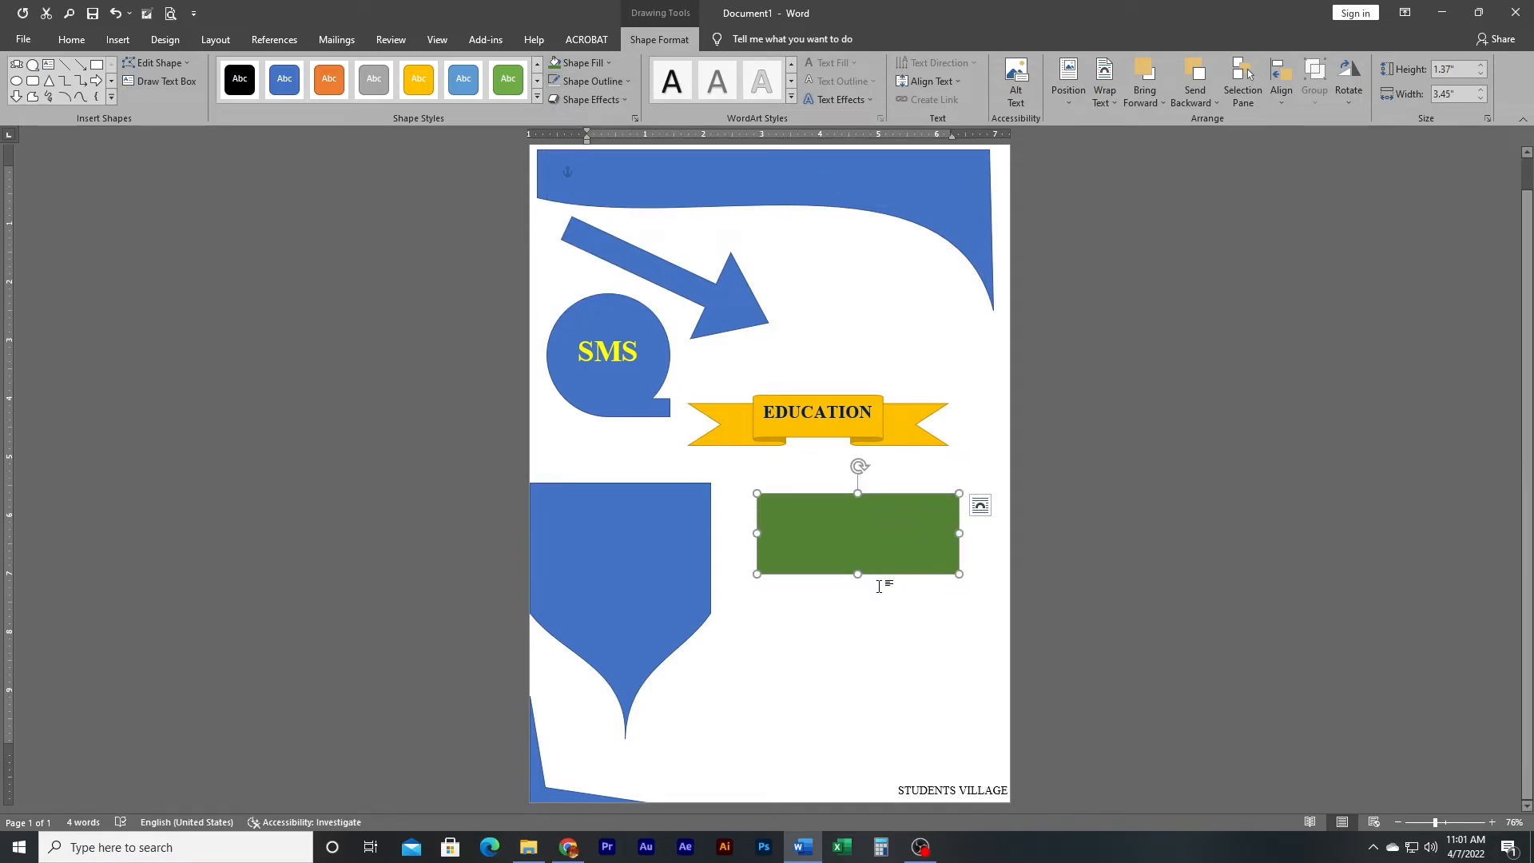
Step: Draw a circle about 0.82" across at the center of the green rectangle, with a red fill and no outline
left_click(16, 81)
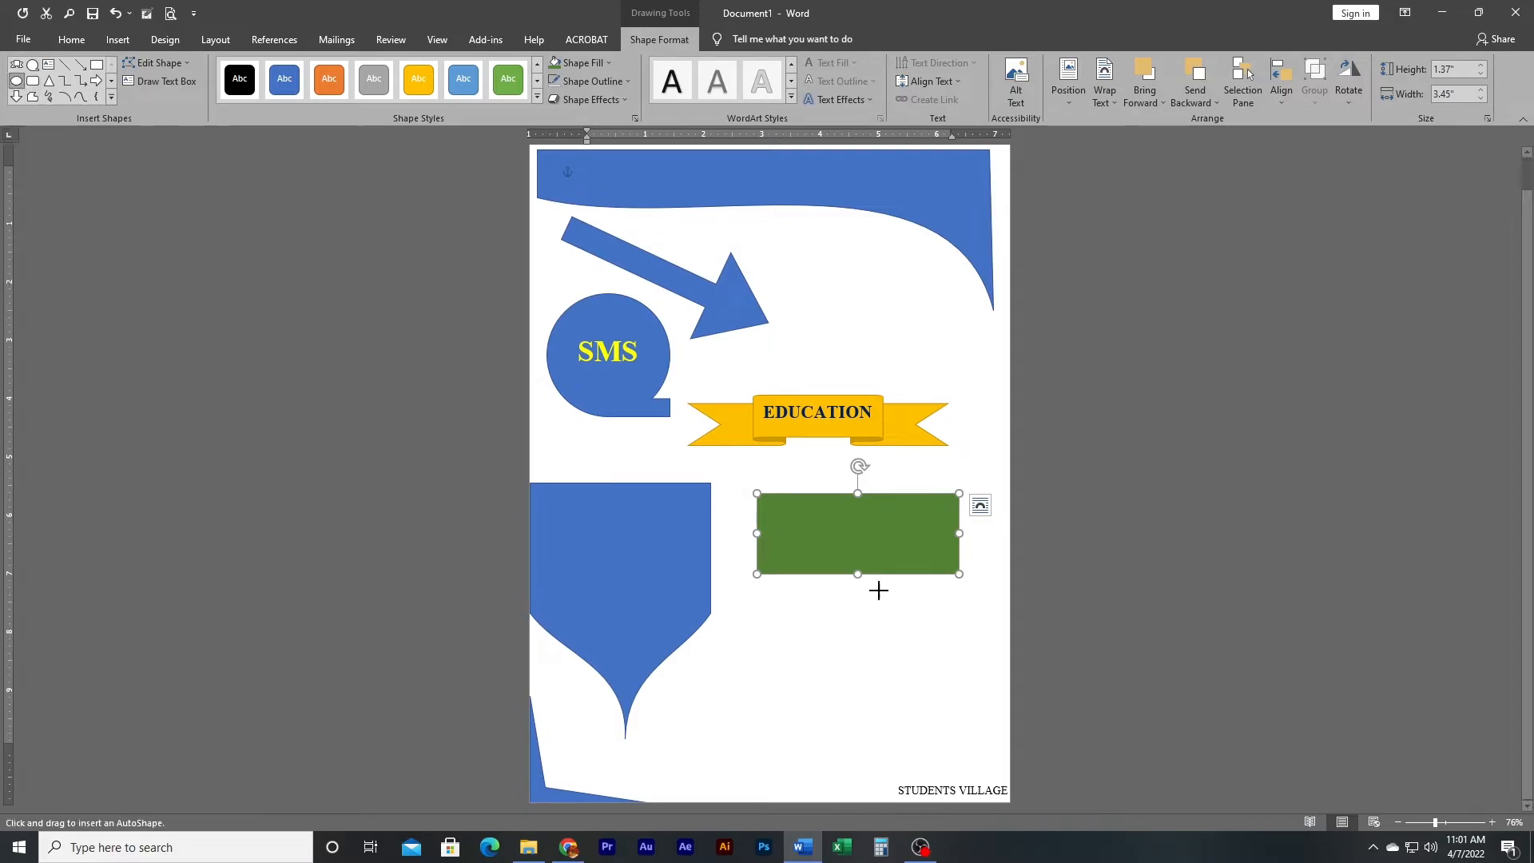
mouse_move(843, 519)
left_mouse_down()
mouse_move(910, 578)
mouse_move(909, 544)
mouse_move(864, 539)
left_mouse_up()
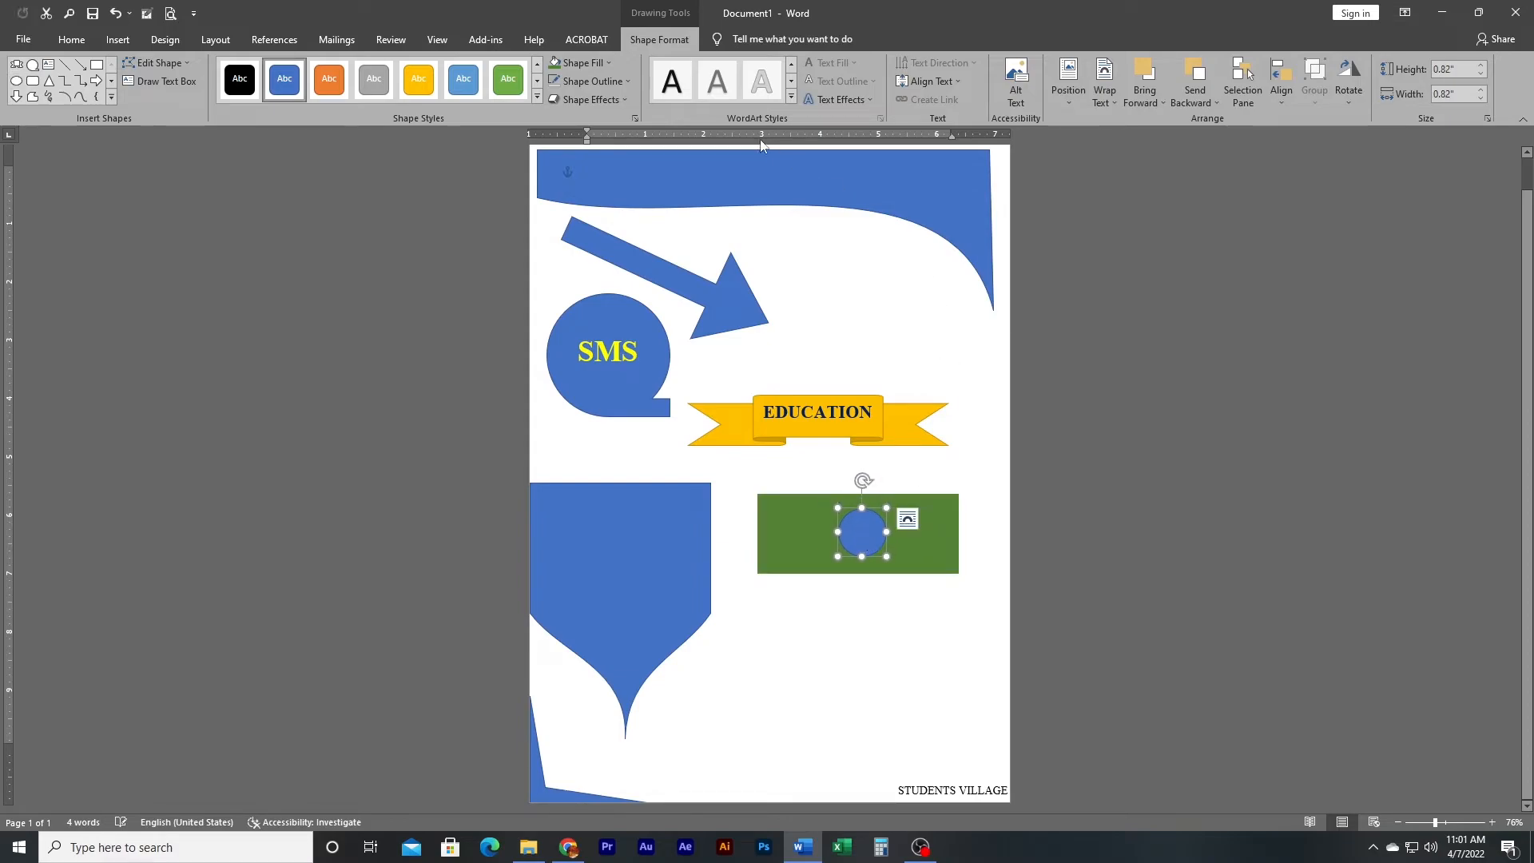
left_click(625, 80)
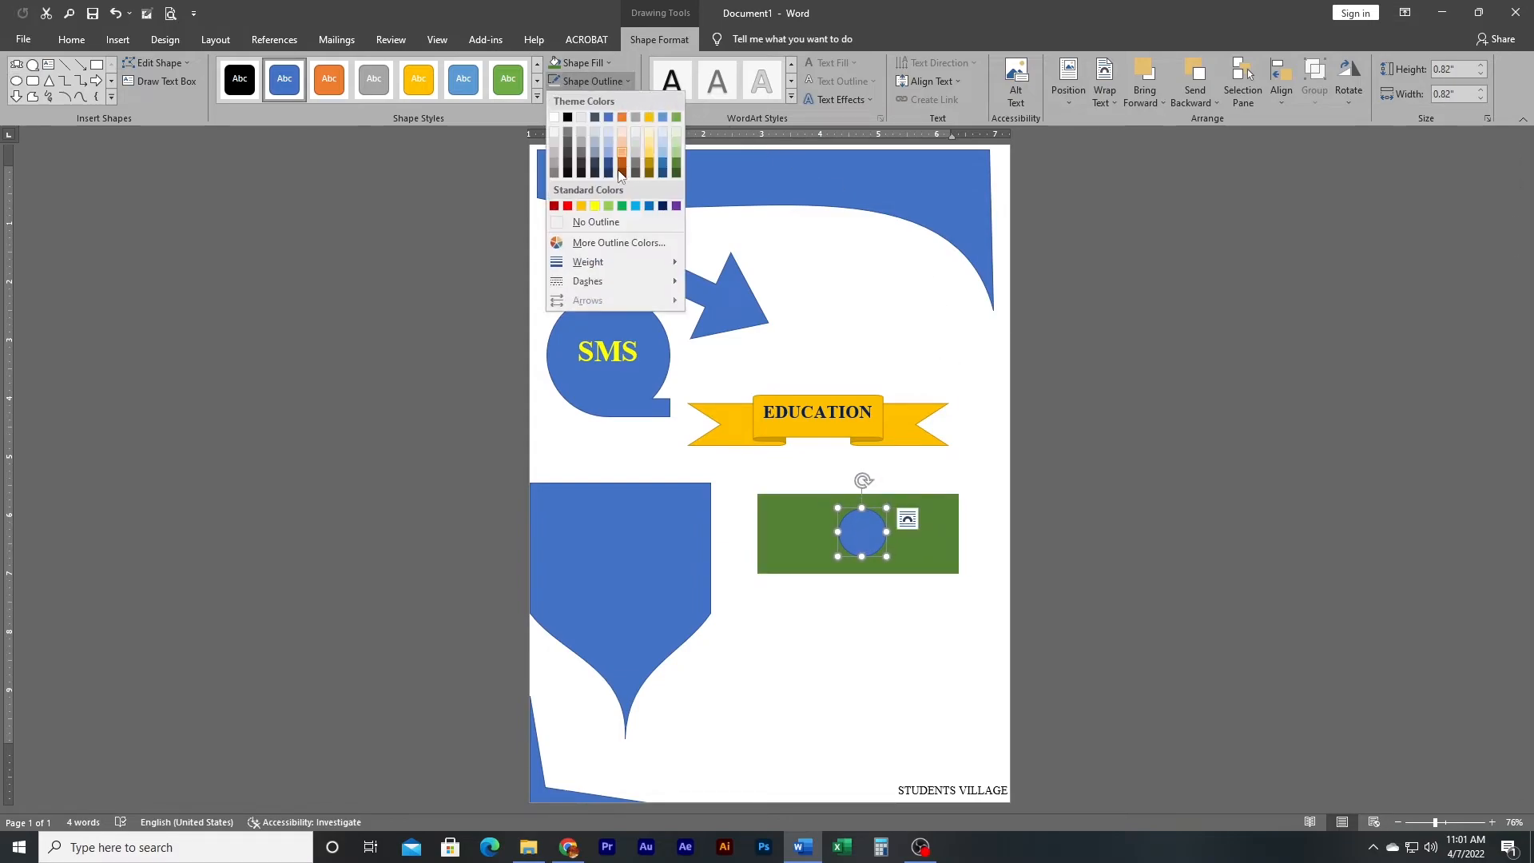
left_click(594, 227)
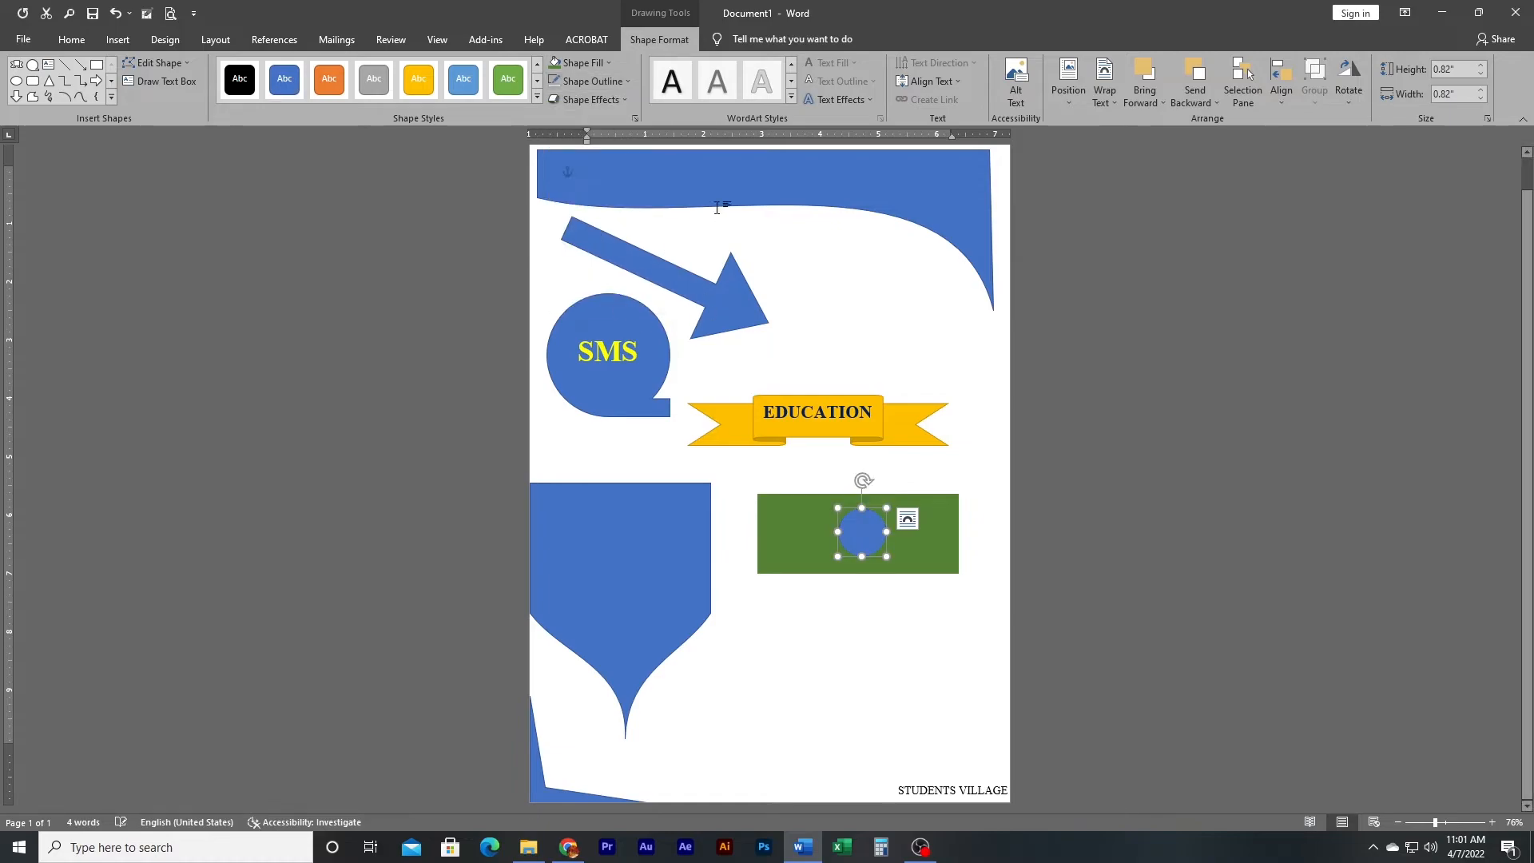
left_click(612, 64)
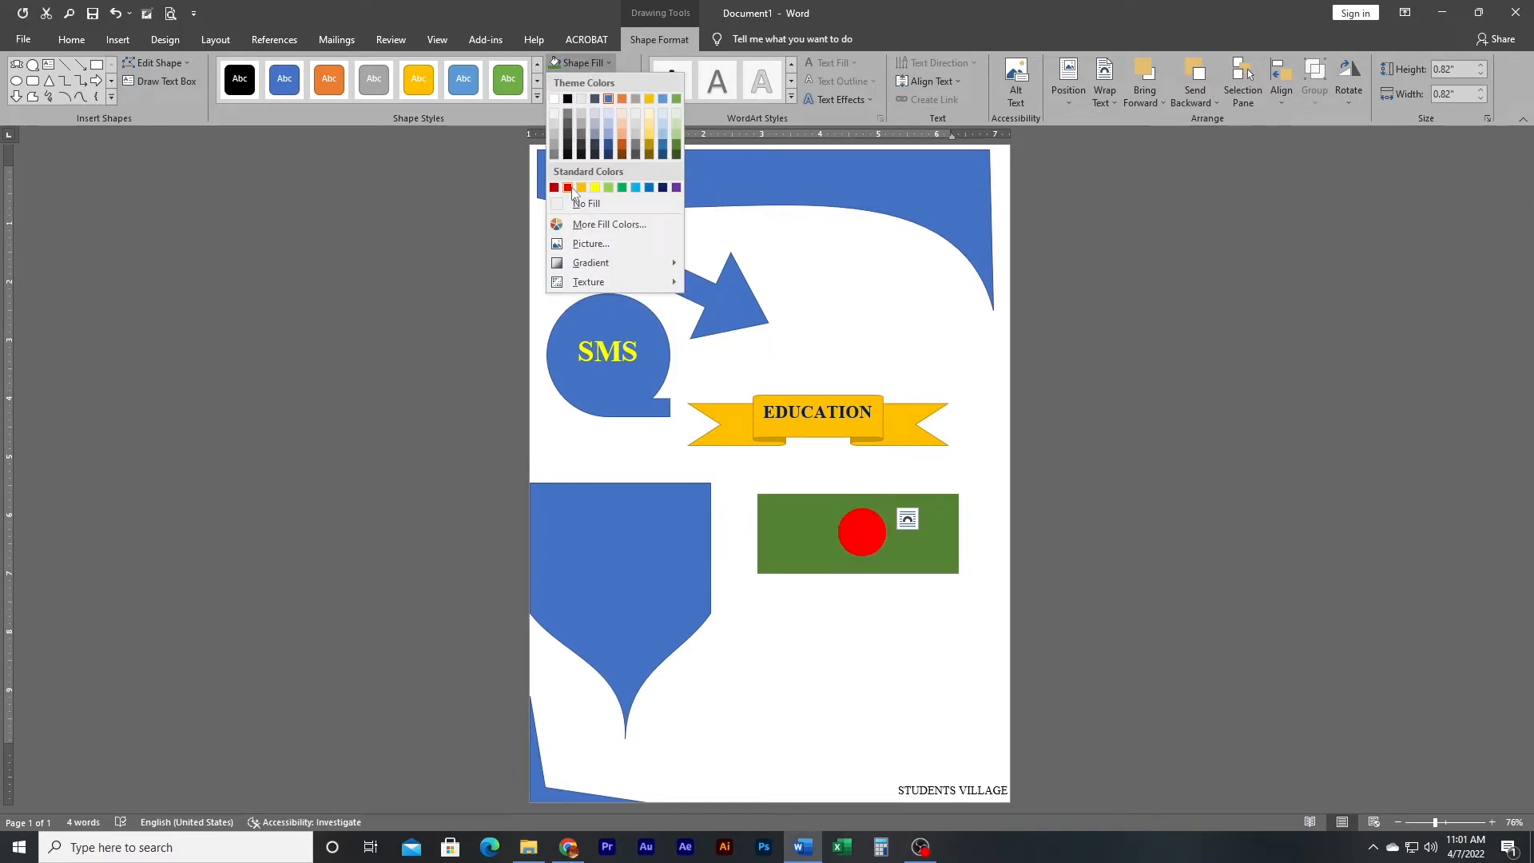
left_click(568, 188)
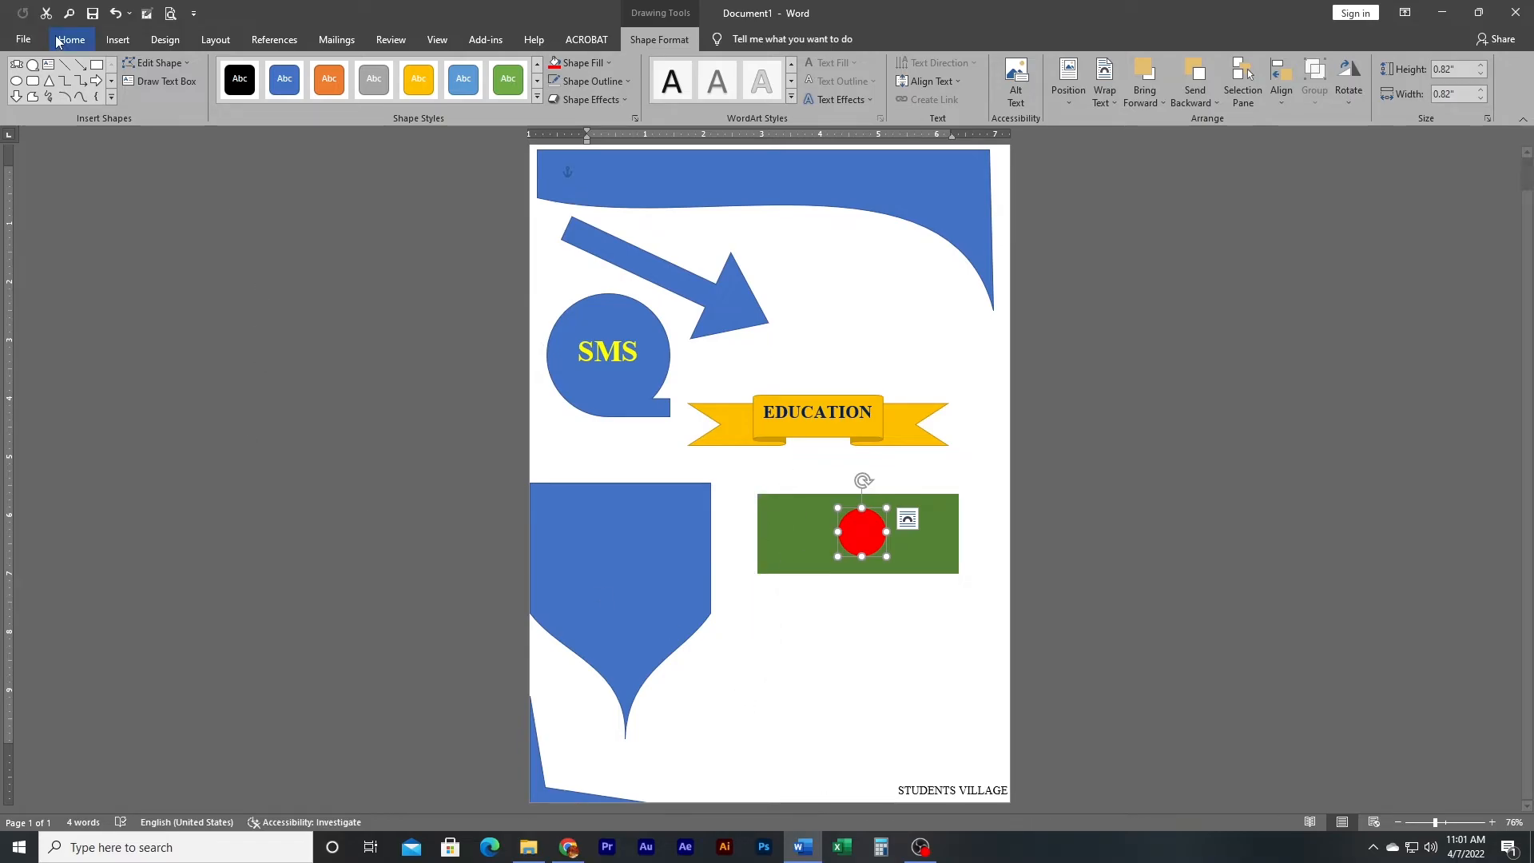
Step: Draw a straight vertical line down from the green rectangle's lower-left corner as a flagpole
left_click(112, 97)
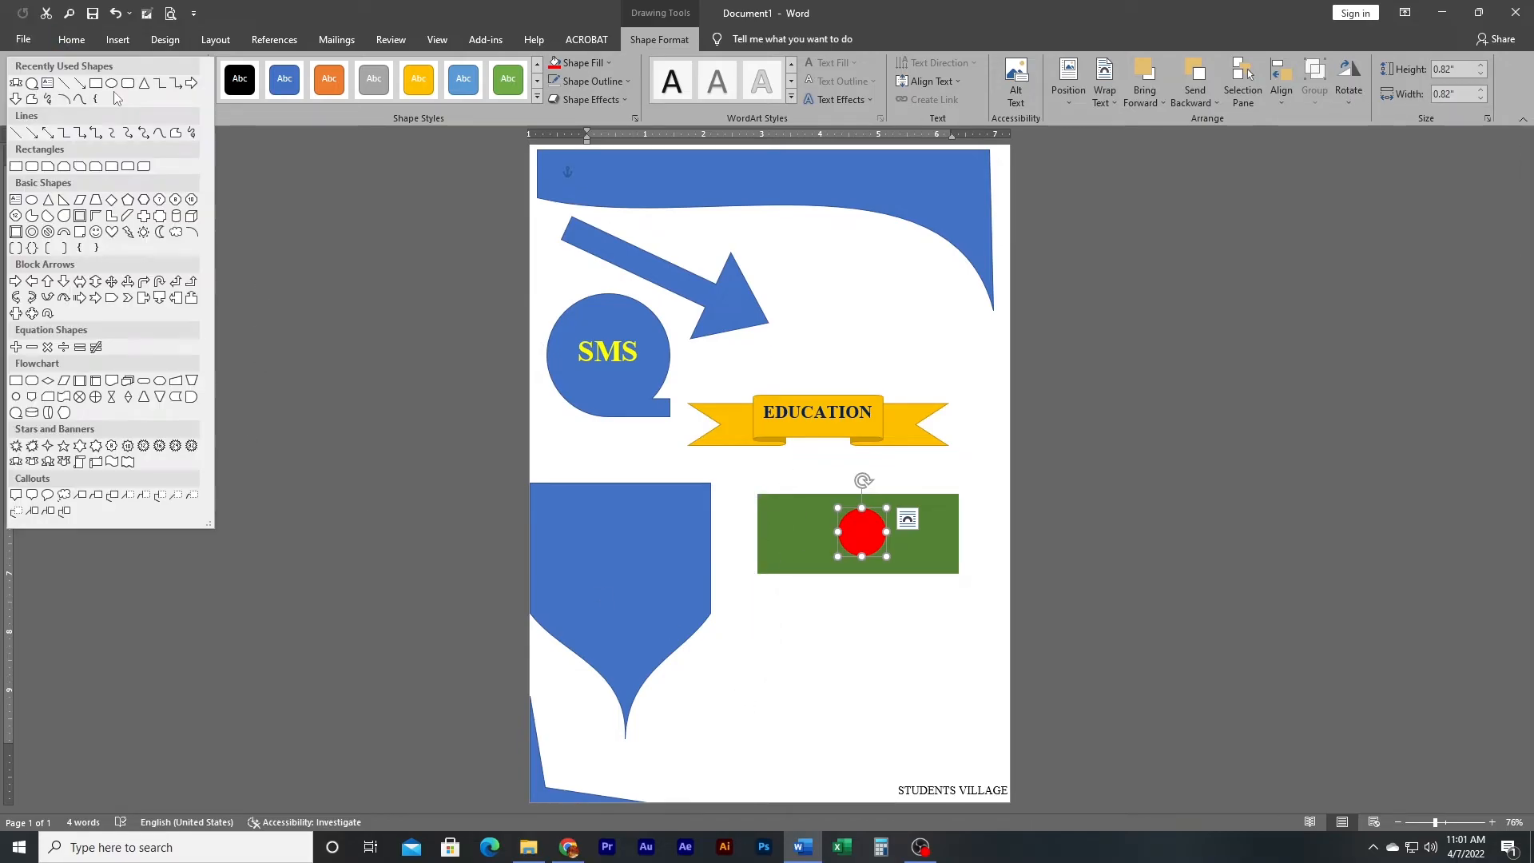
left_click(66, 83)
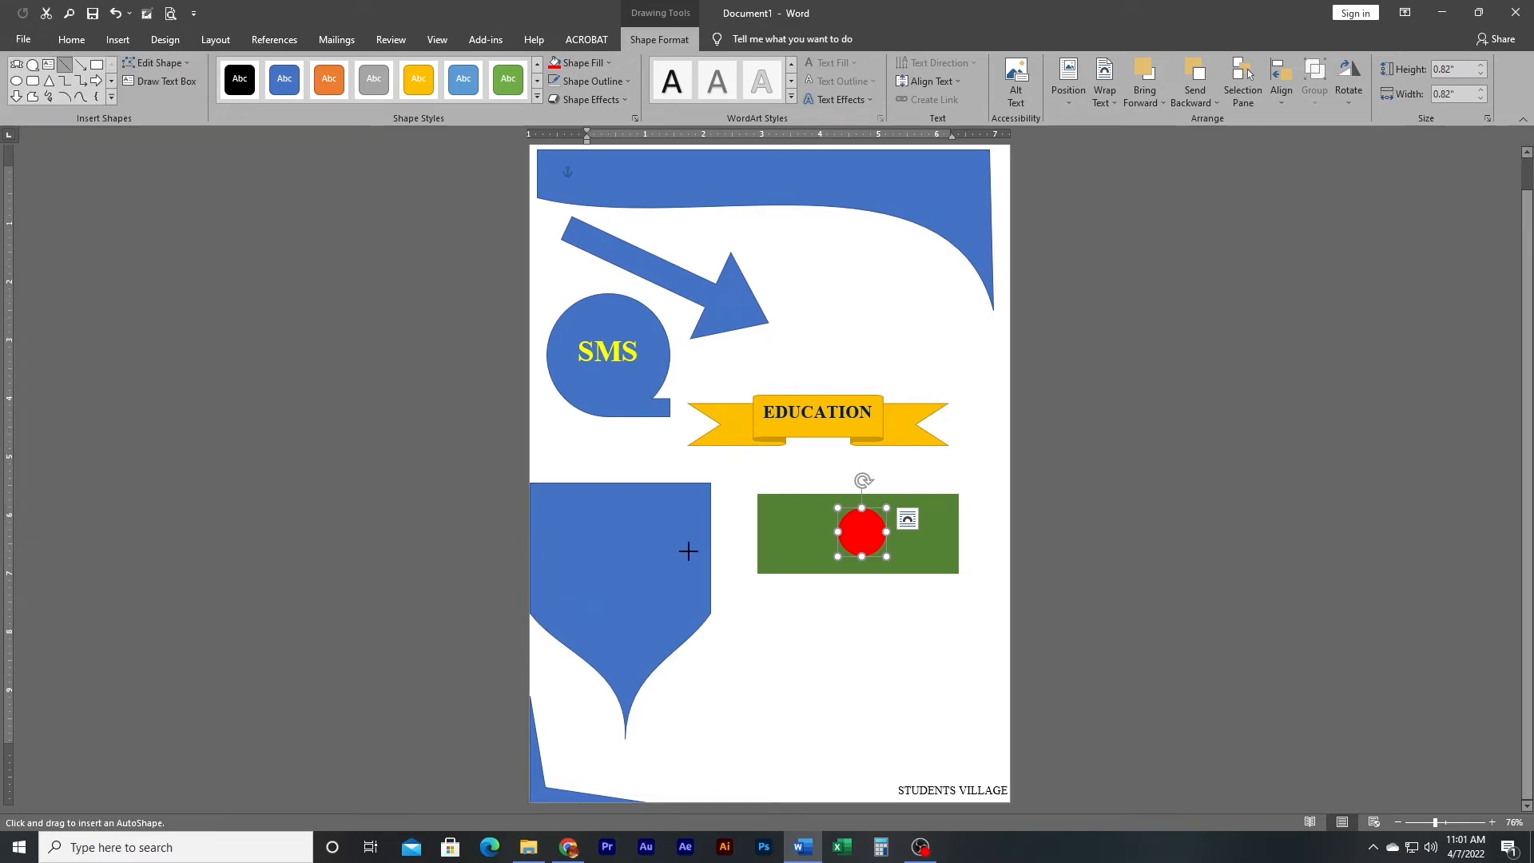
mouse_move(761, 574)
left_mouse_down()
mouse_move(740, 572)
mouse_move(735, 644)
mouse_move(771, 758)
mouse_move(726, 759)
mouse_move(781, 750)
mouse_move(751, 764)
mouse_move(760, 746)
left_mouse_up()
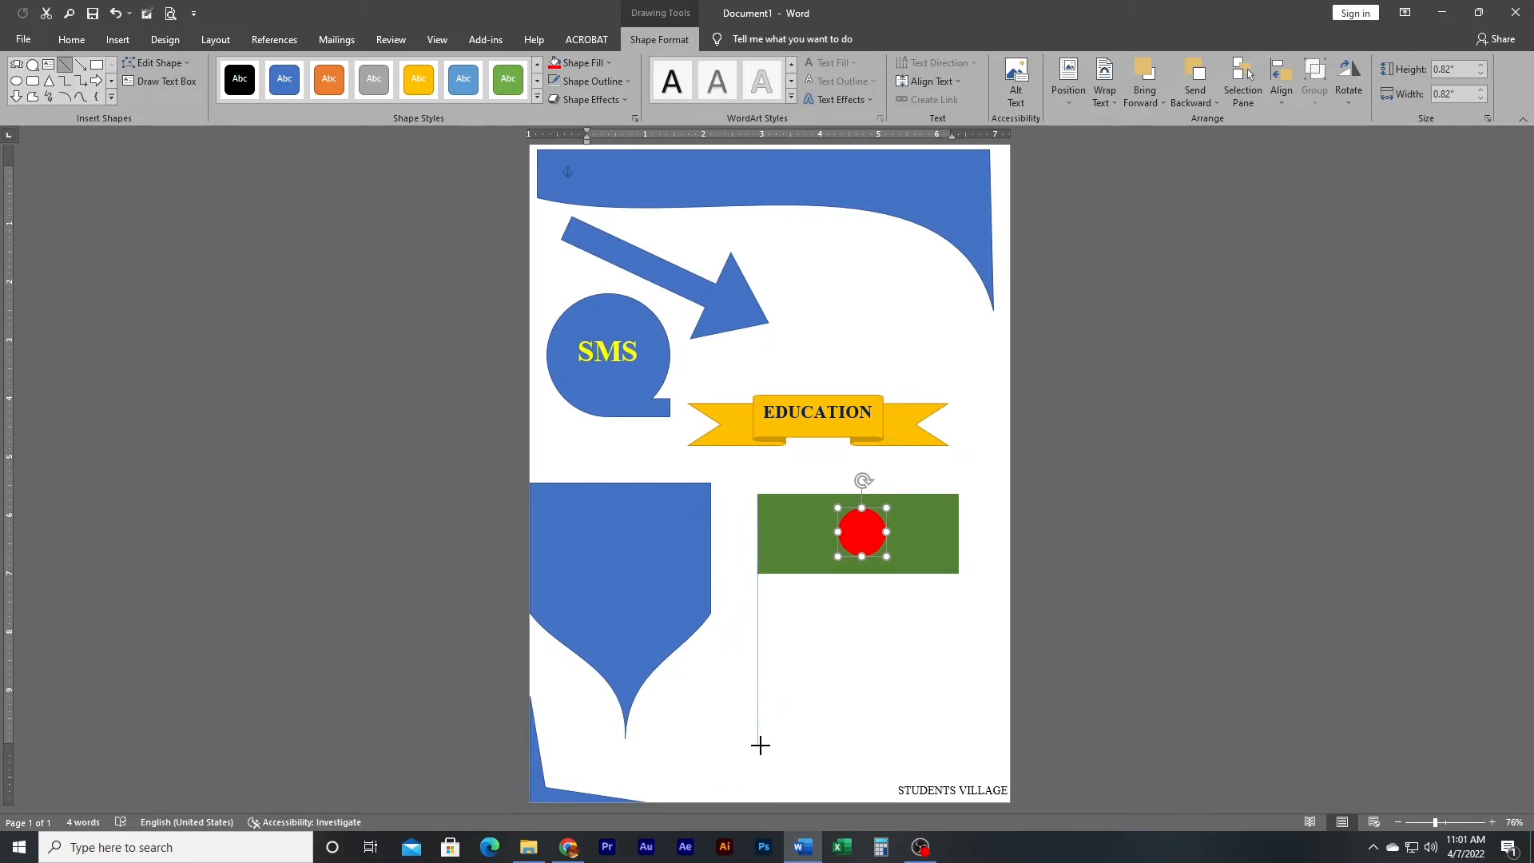
Step: Finish the vertical flagpole line at about 4.08" long and set its outline weight to 3 pt
mouse_move(750, 739)
left_mouse_down()
mouse_move(705, 722)
mouse_move(754, 732)
left_mouse_up()
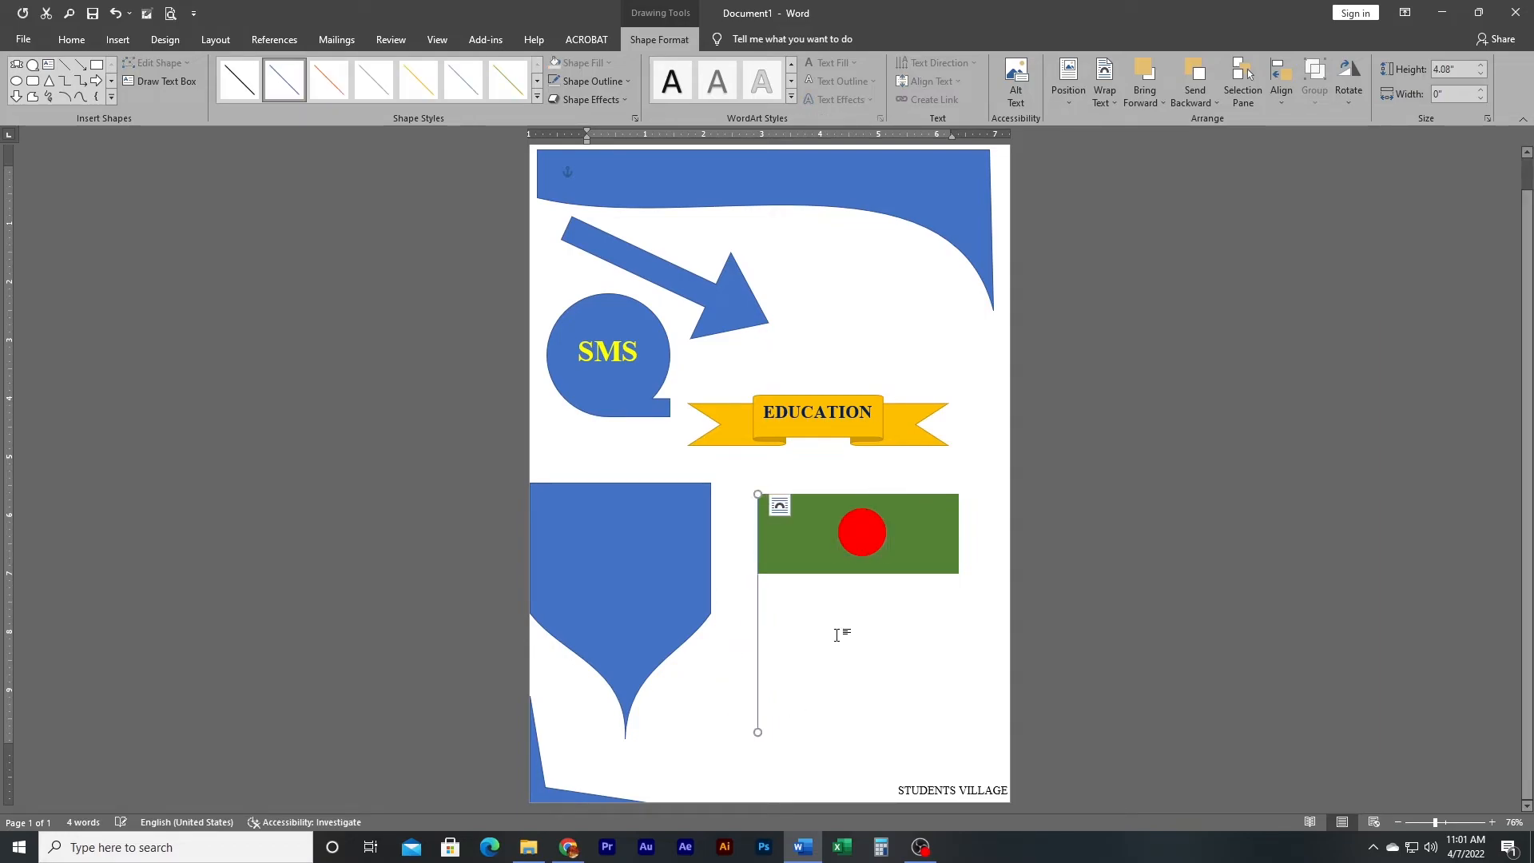
scroll(837, 635, "up", 6)
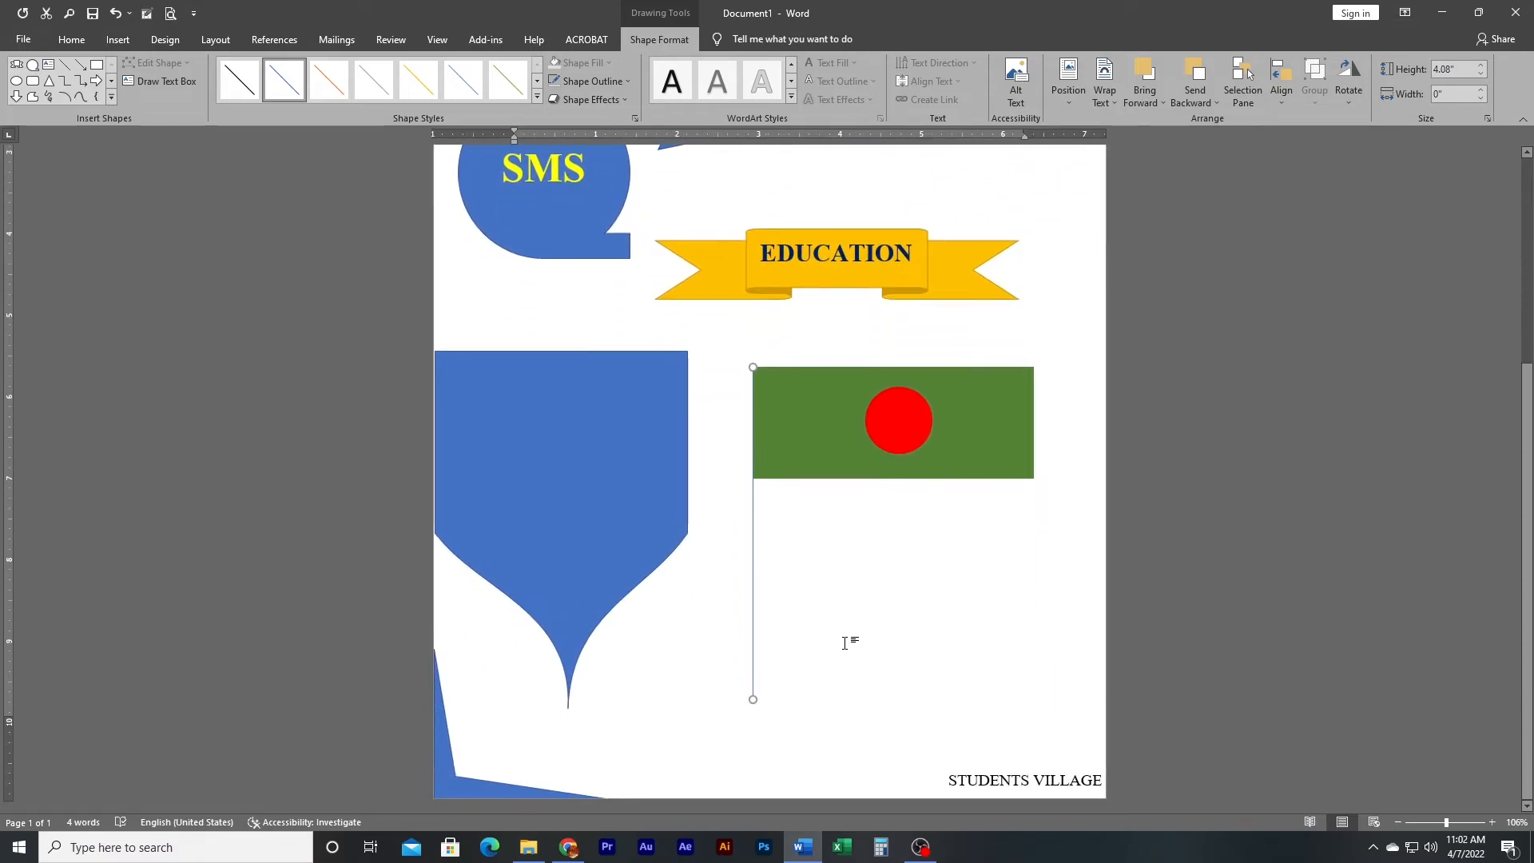
scroll(846, 641, "up", 1)
scroll(846, 641, "down", 2)
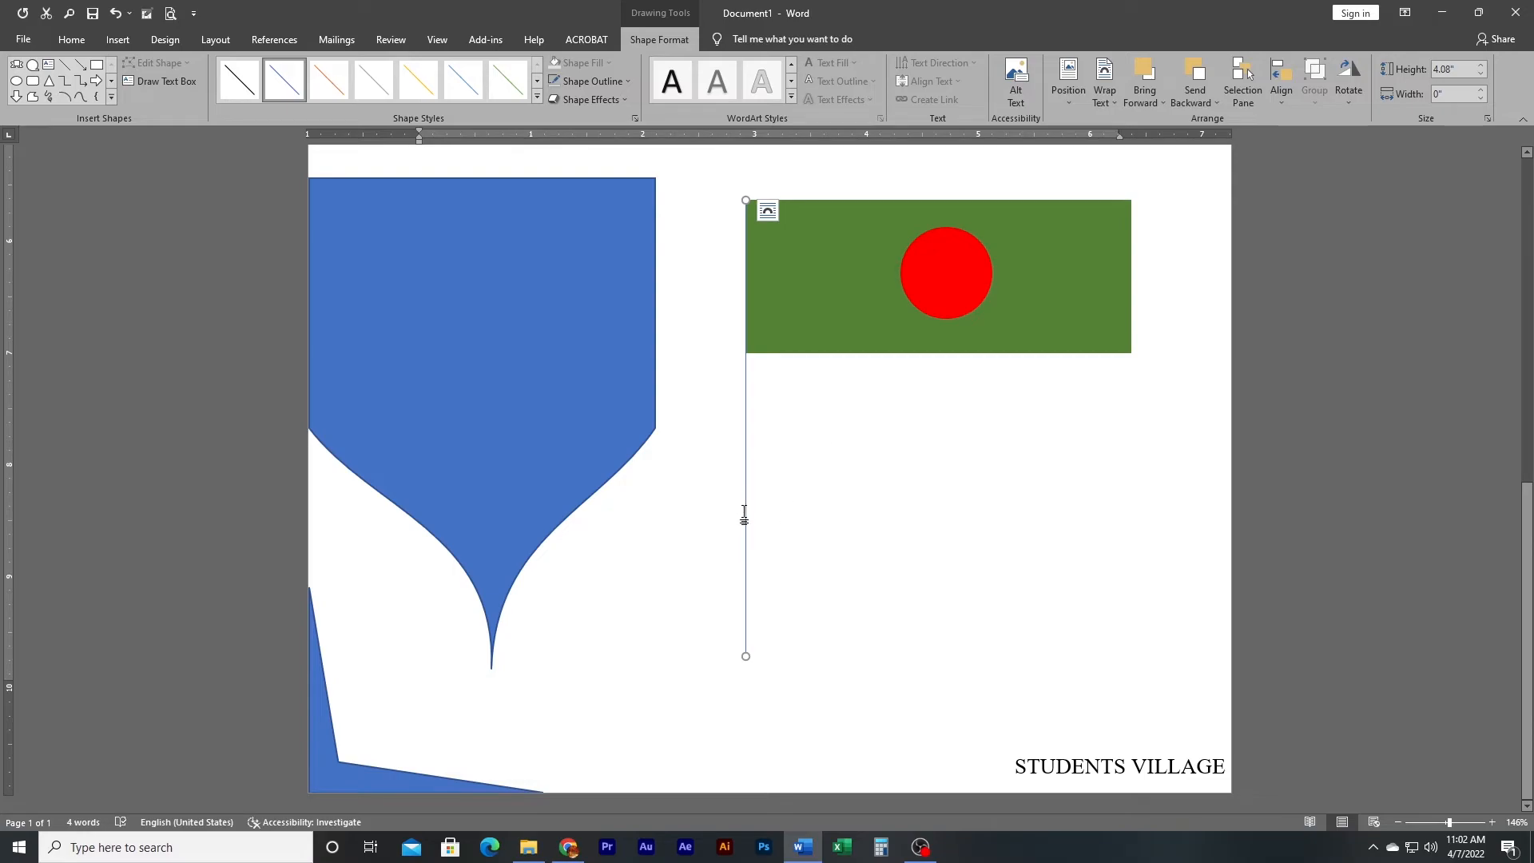
left_click(624, 91)
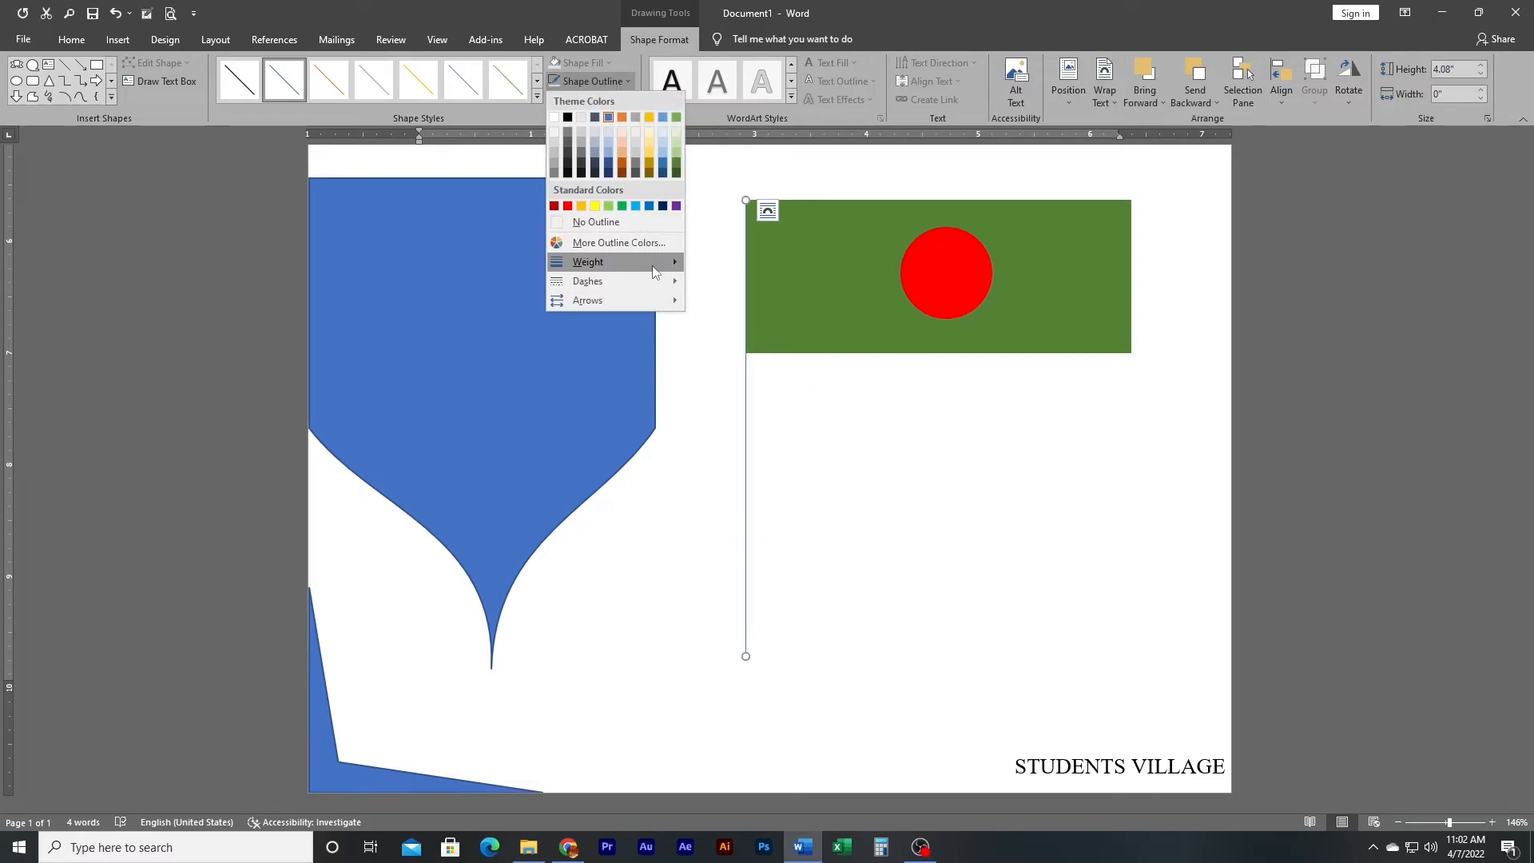
mouse_move(653, 270)
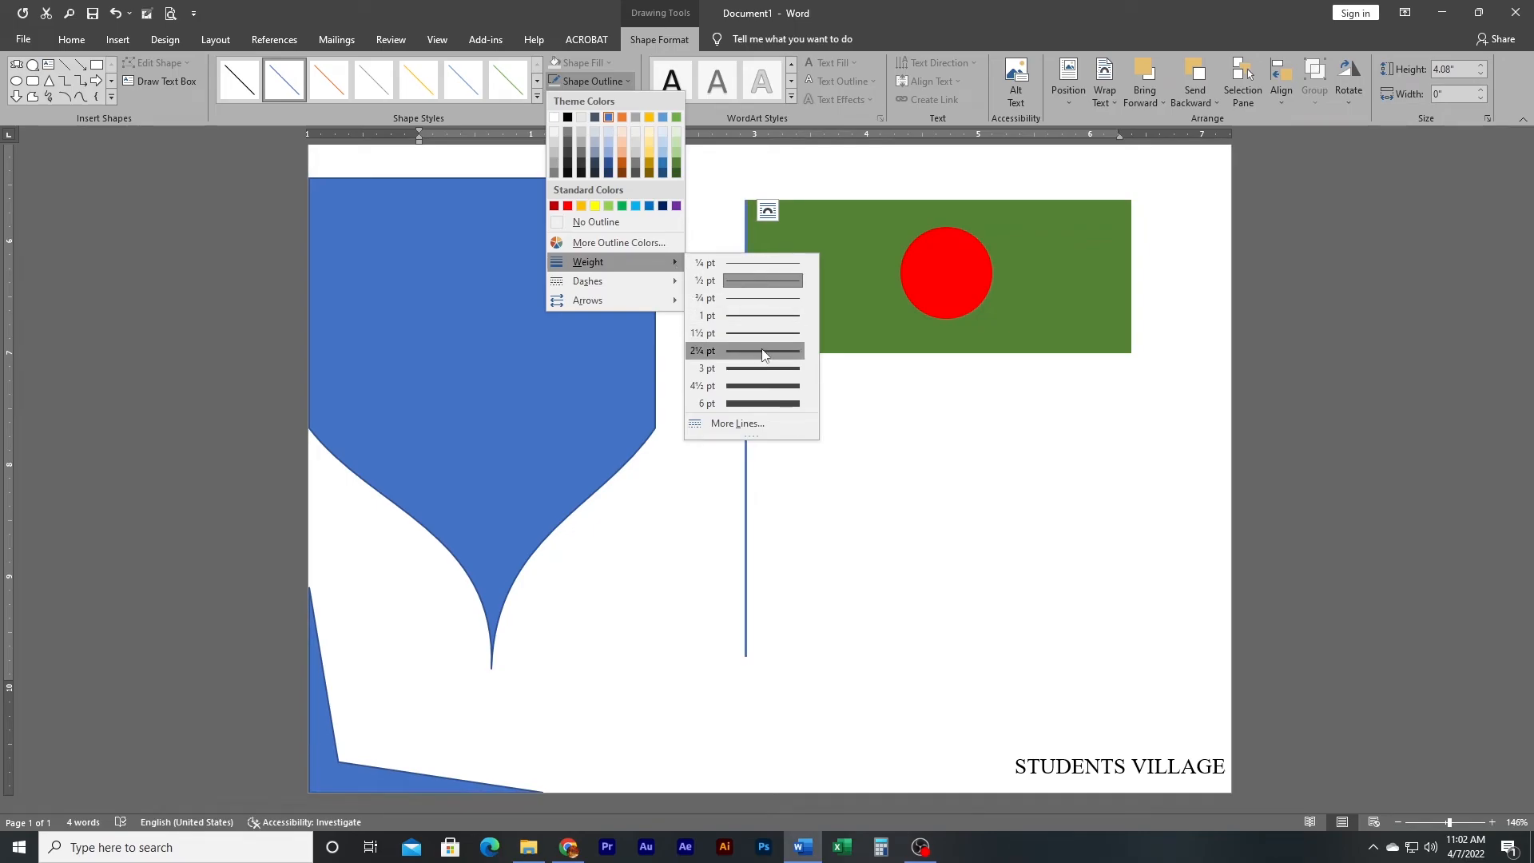
left_click(749, 372)
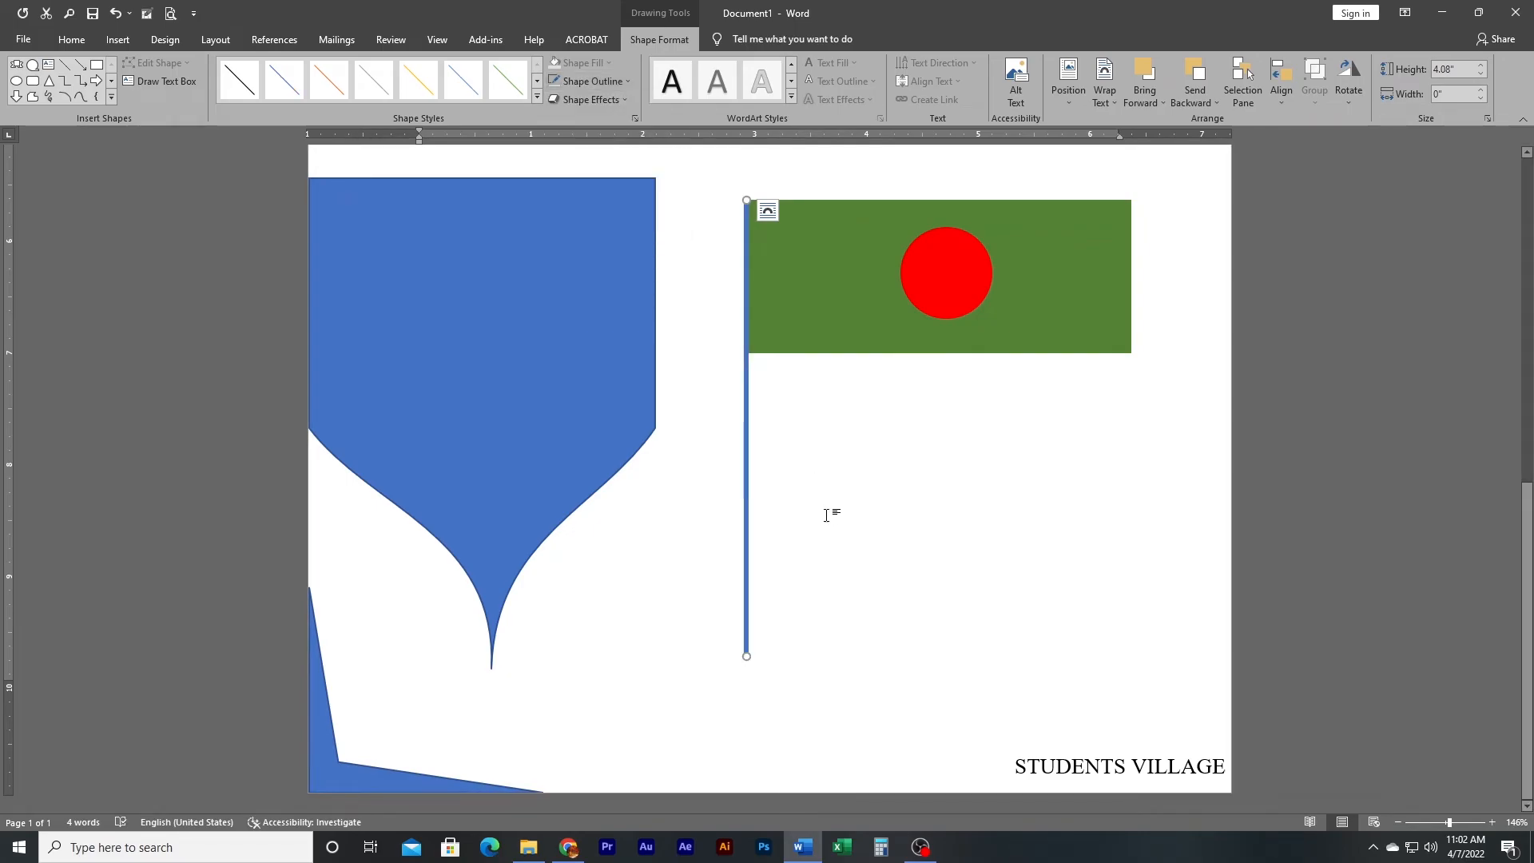
left_click(860, 579)
scroll(811, 559, "up", 8)
scroll(812, 559, "down", 8)
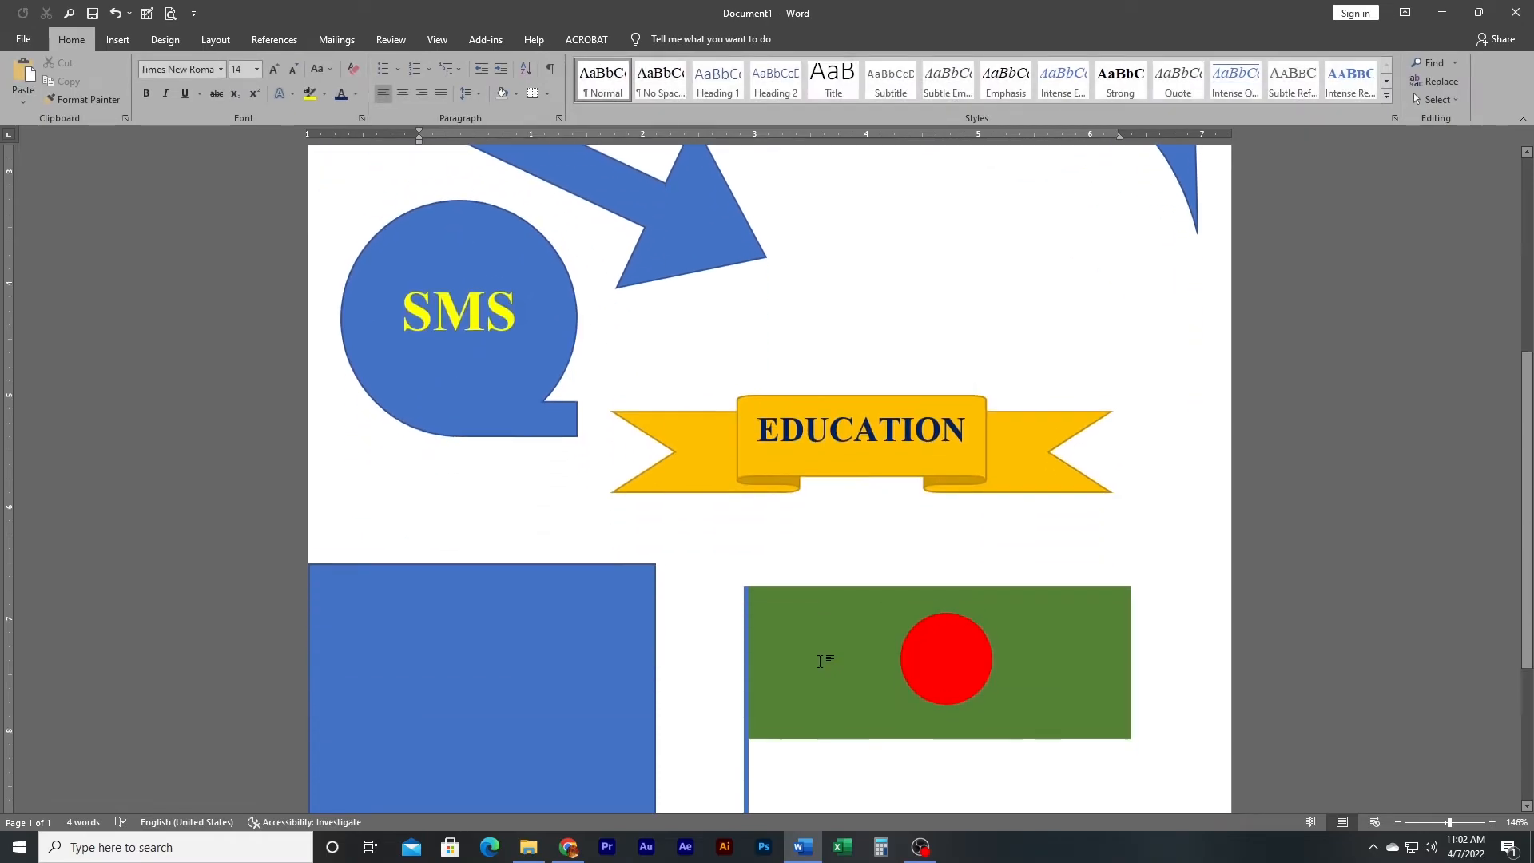
Step: Change the outline color of the flagpole line to black
left_click(746, 568)
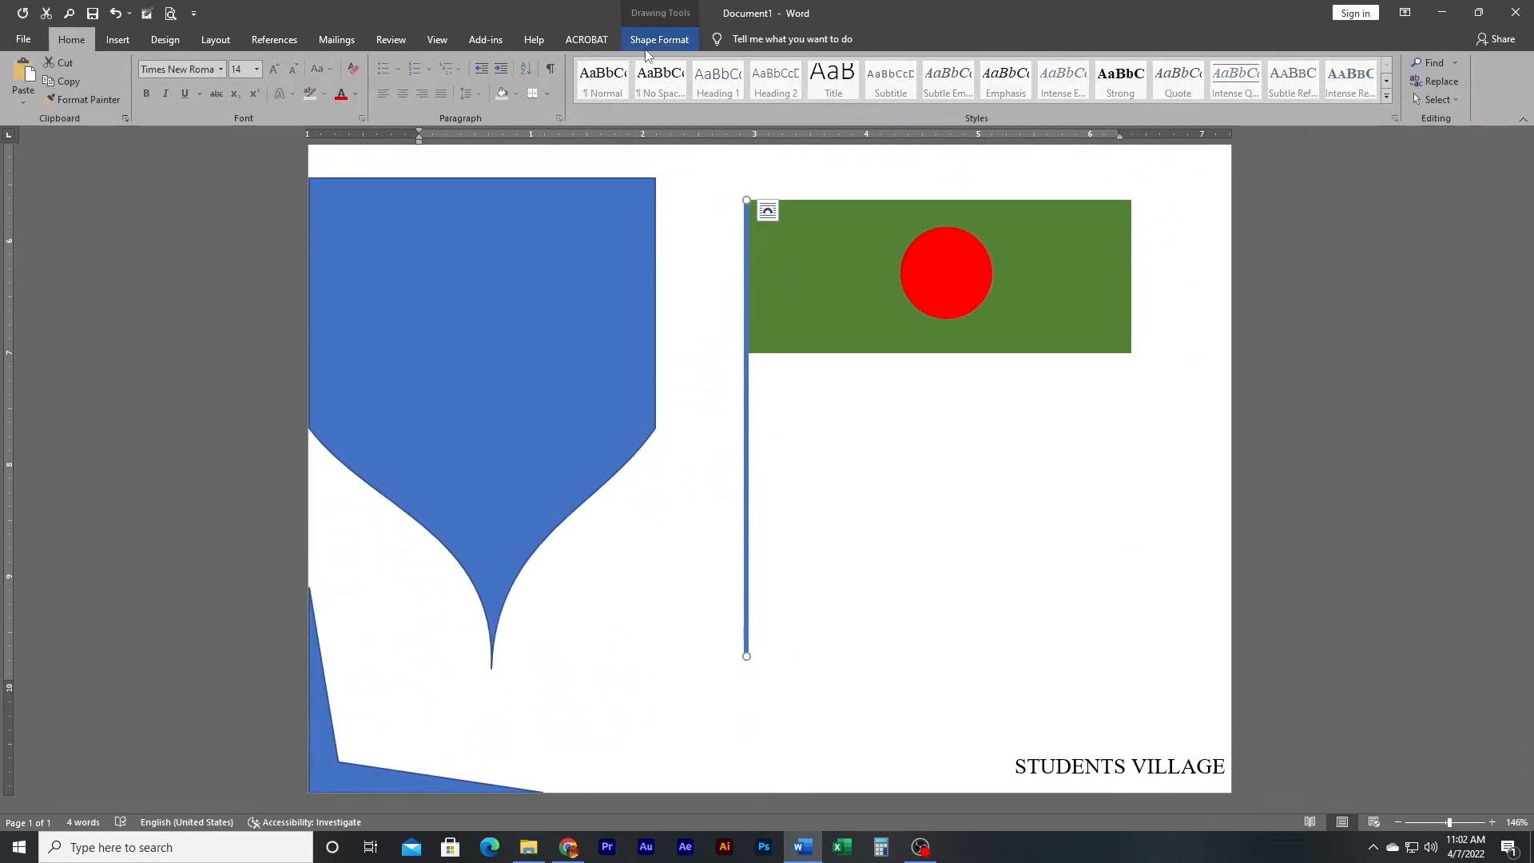
left_click(651, 42)
left_click(621, 81)
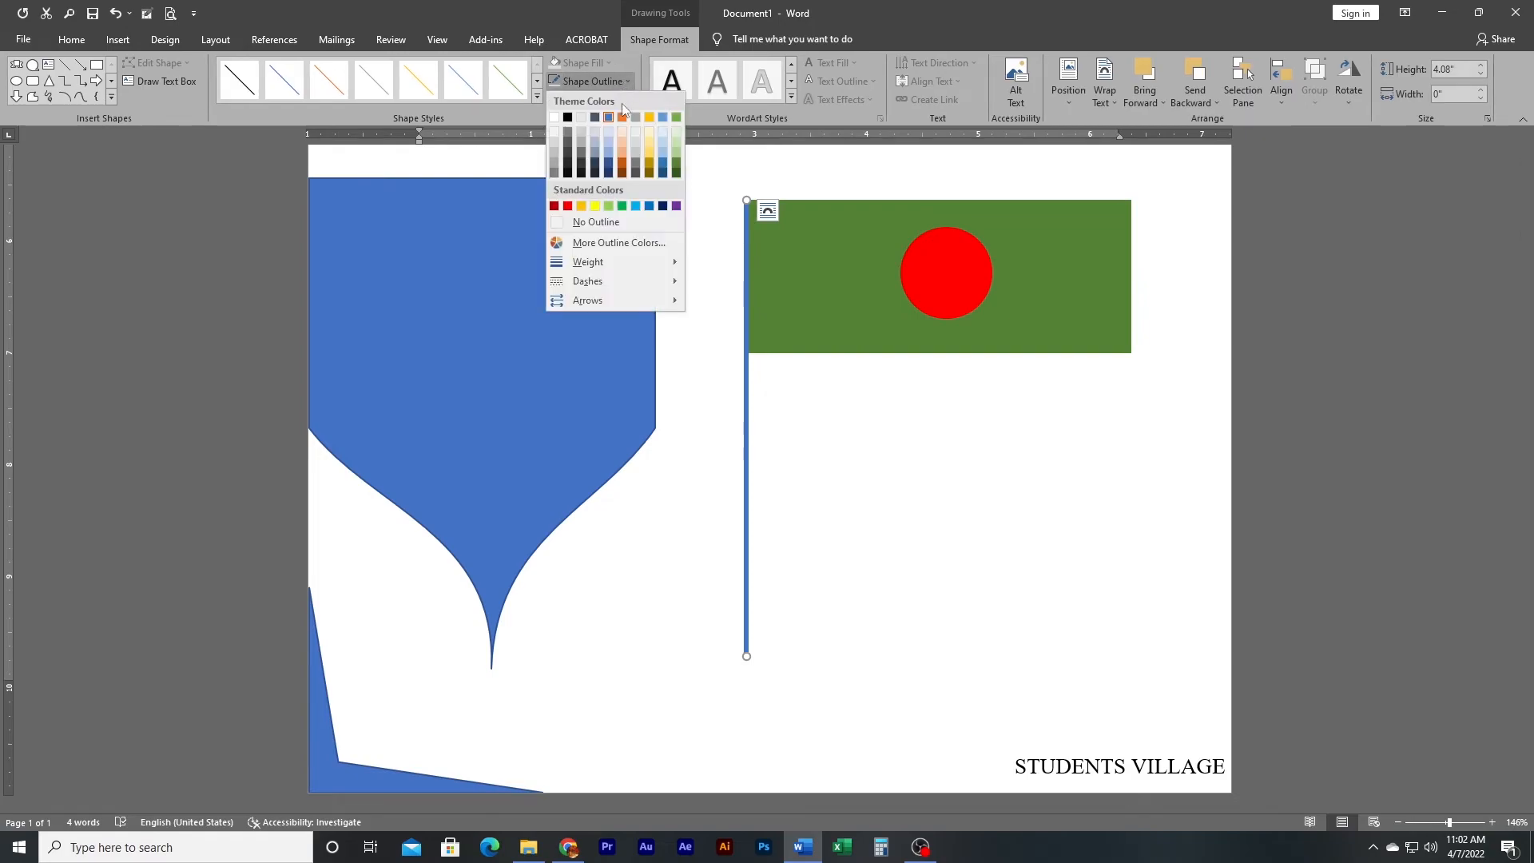
left_click(568, 119)
scroll(859, 527, "up", 5)
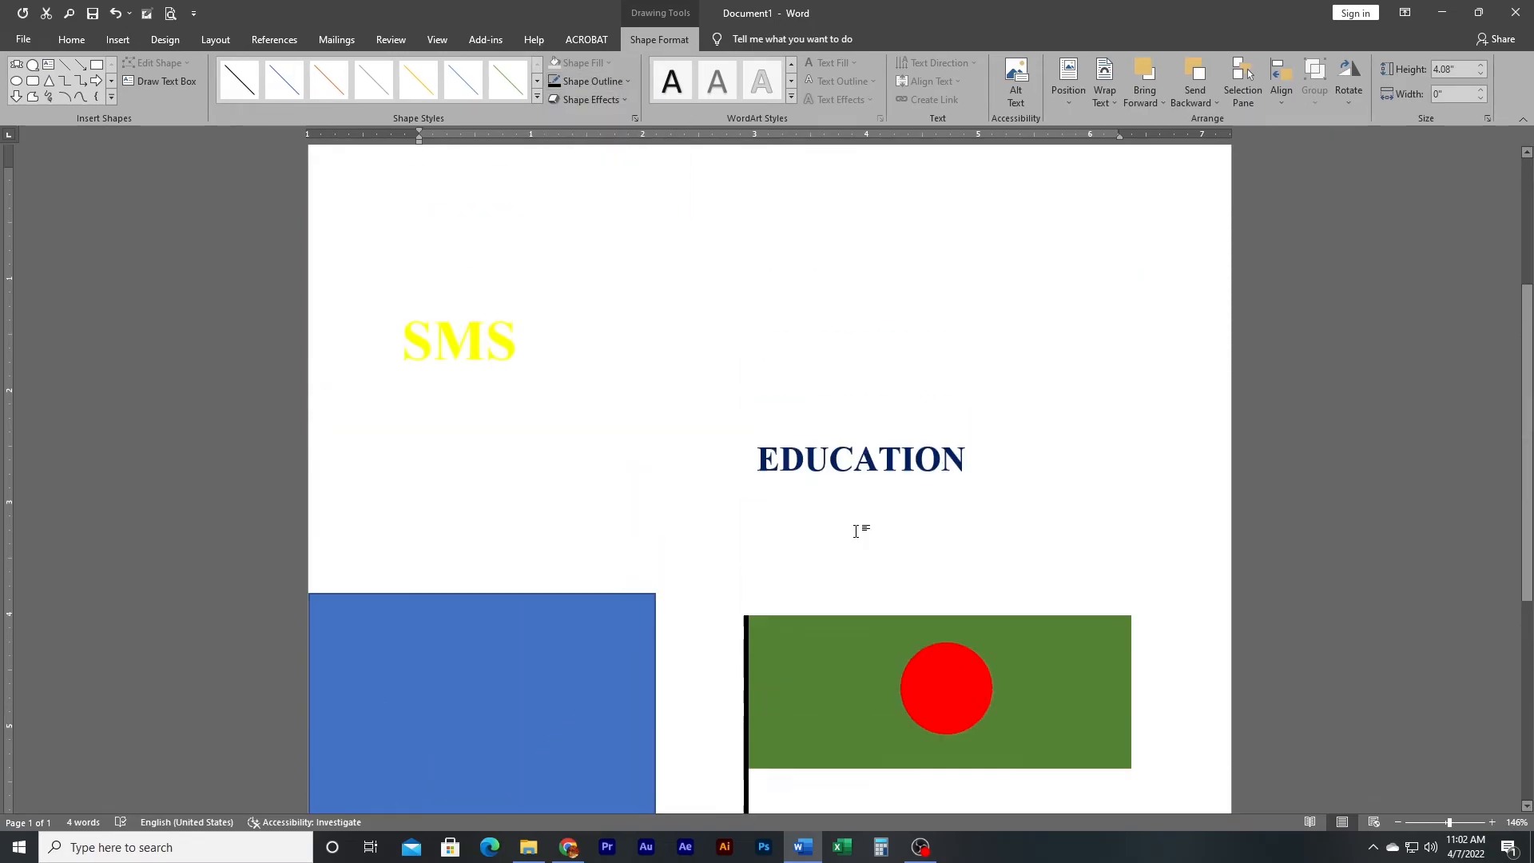
left_click(855, 530)
scroll(911, 639, "down", 5)
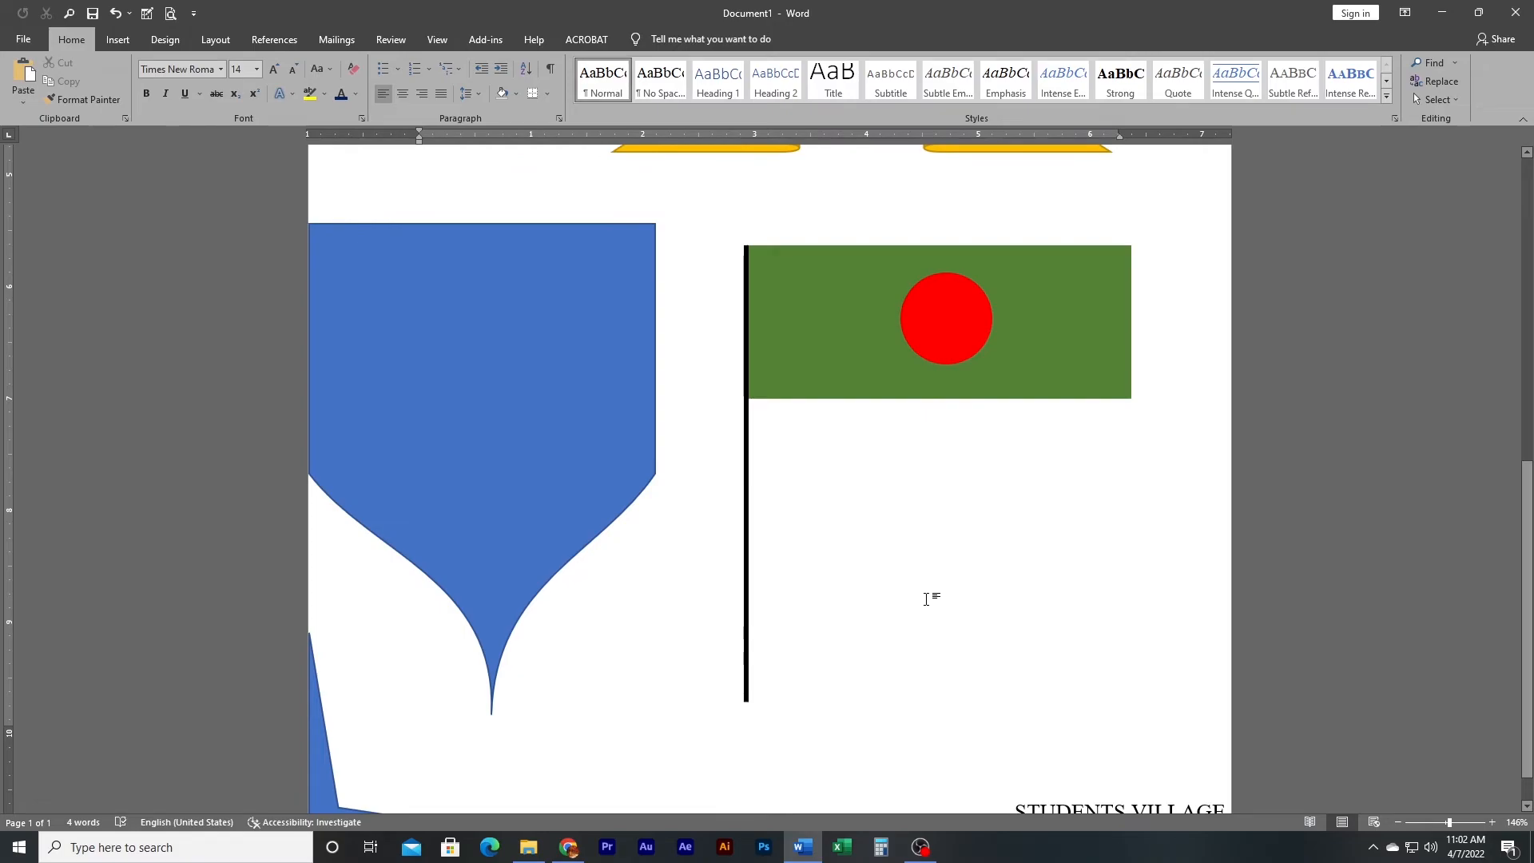
Step: Move the green rectangle, the red circle and the flagpole separately, away from their assembled flag positions
scroll(926, 599, "down", 5, "ctrl")
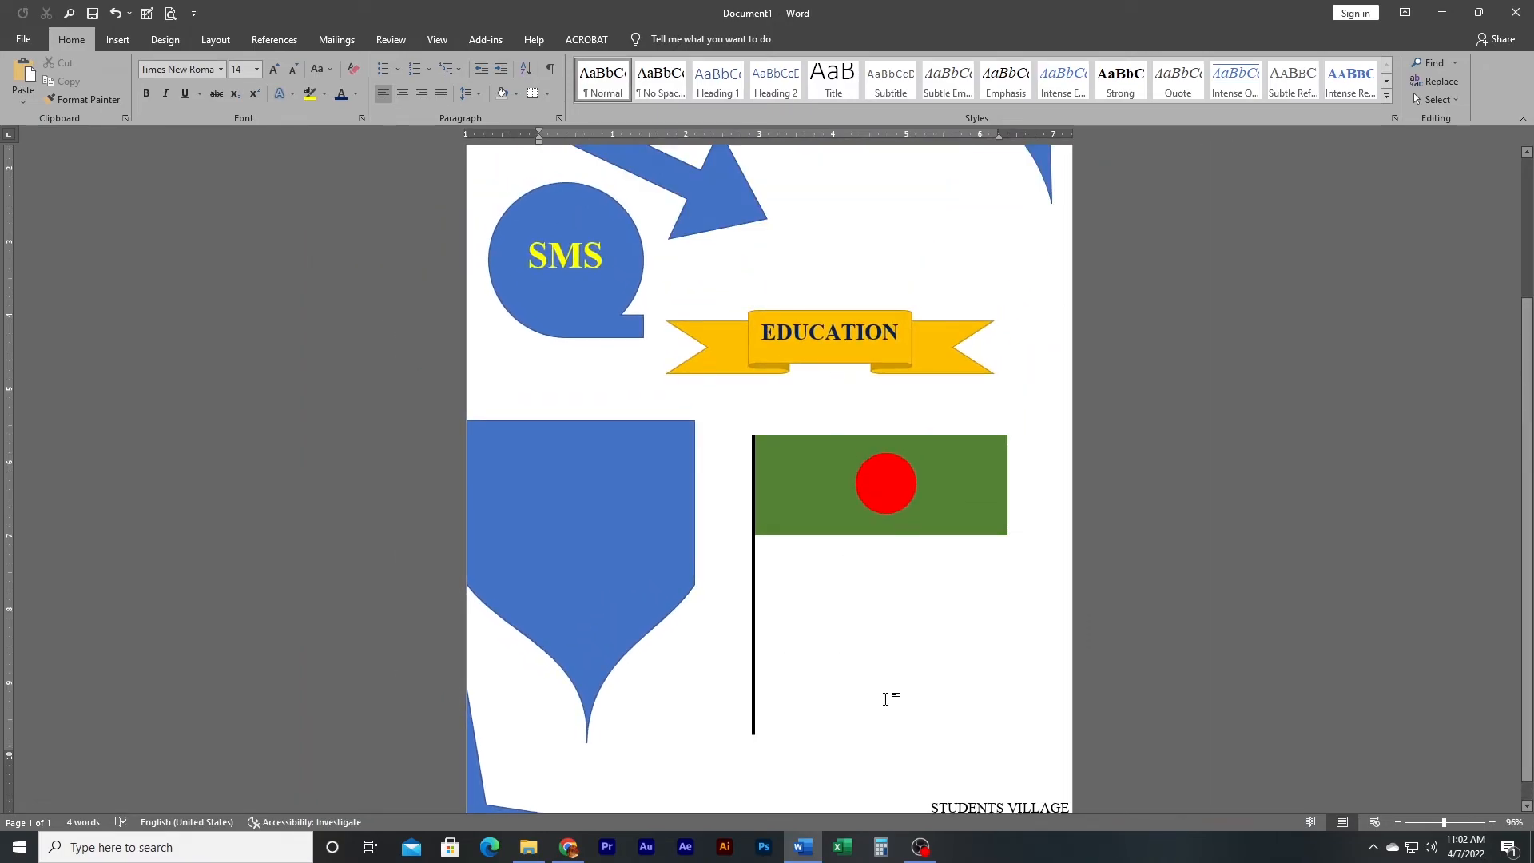
left_click_drag(835, 489, 888, 575)
left_click_drag(885, 499, 854, 447)
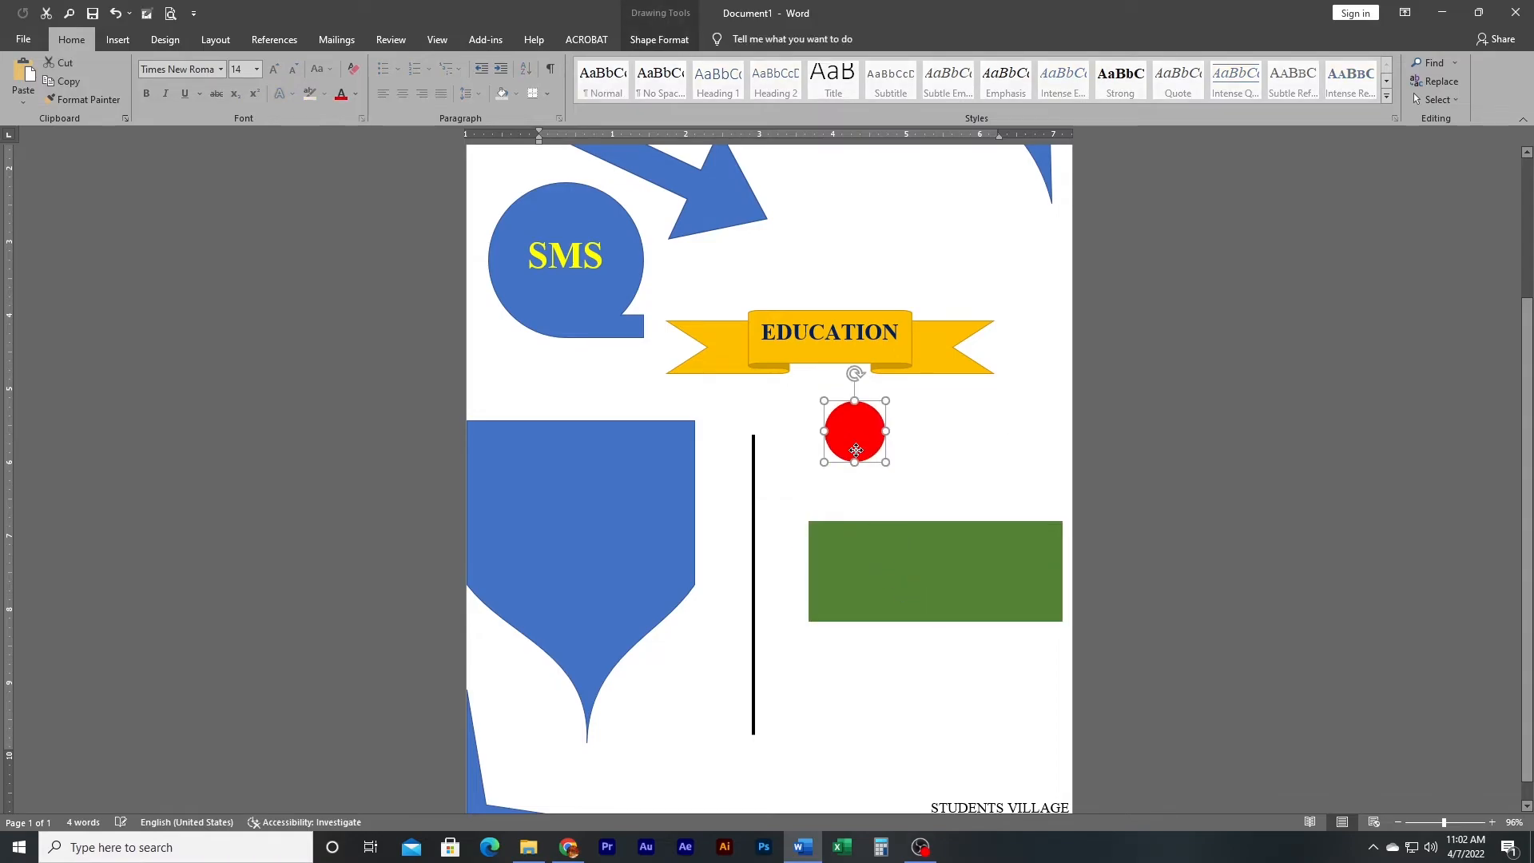
left_click_drag(890, 590, 844, 560)
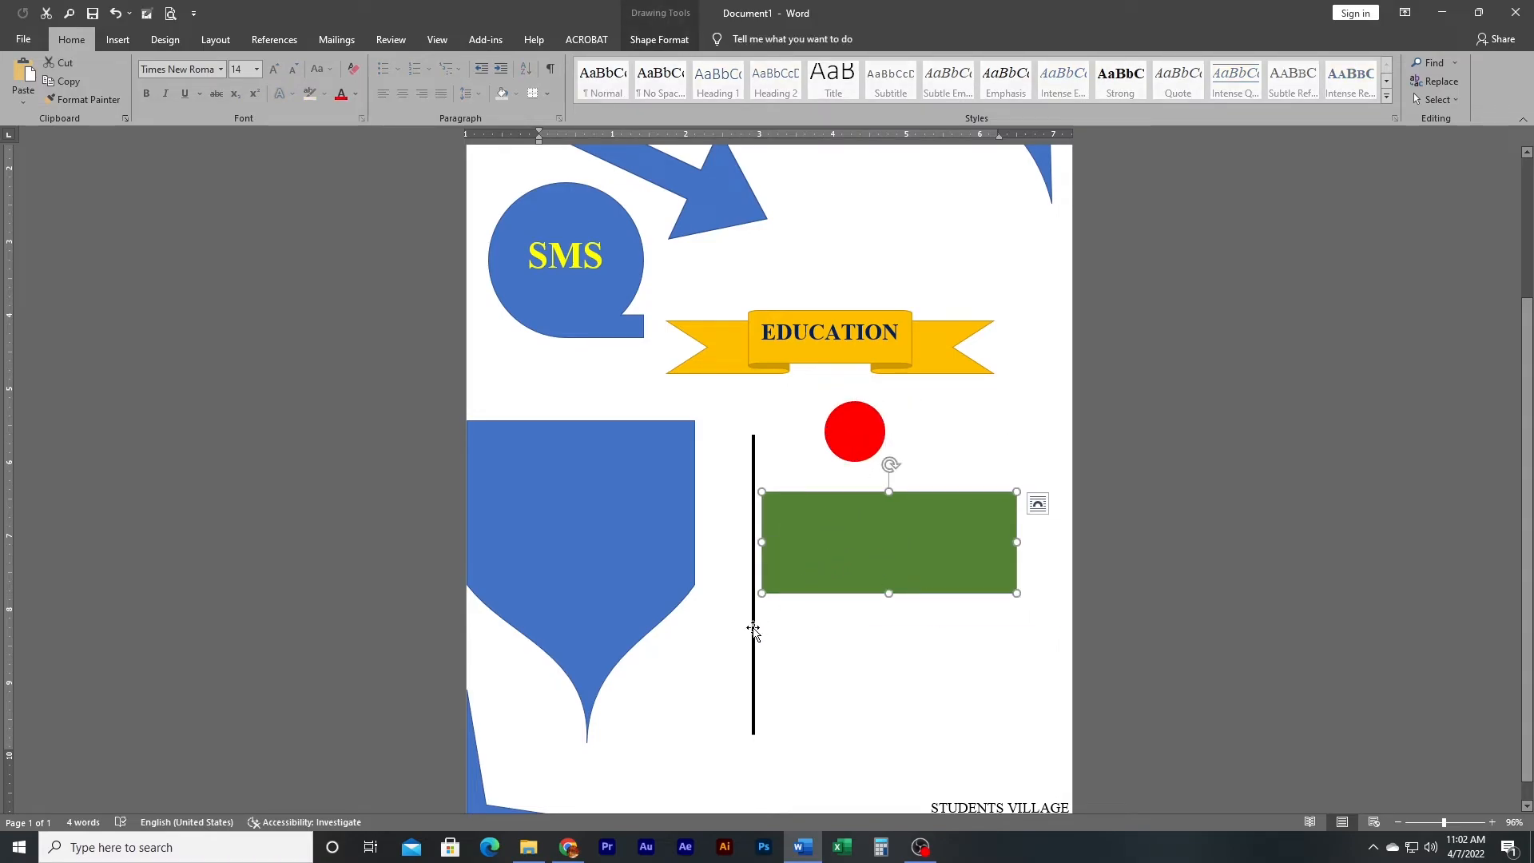
left_click_drag(753, 630, 787, 631)
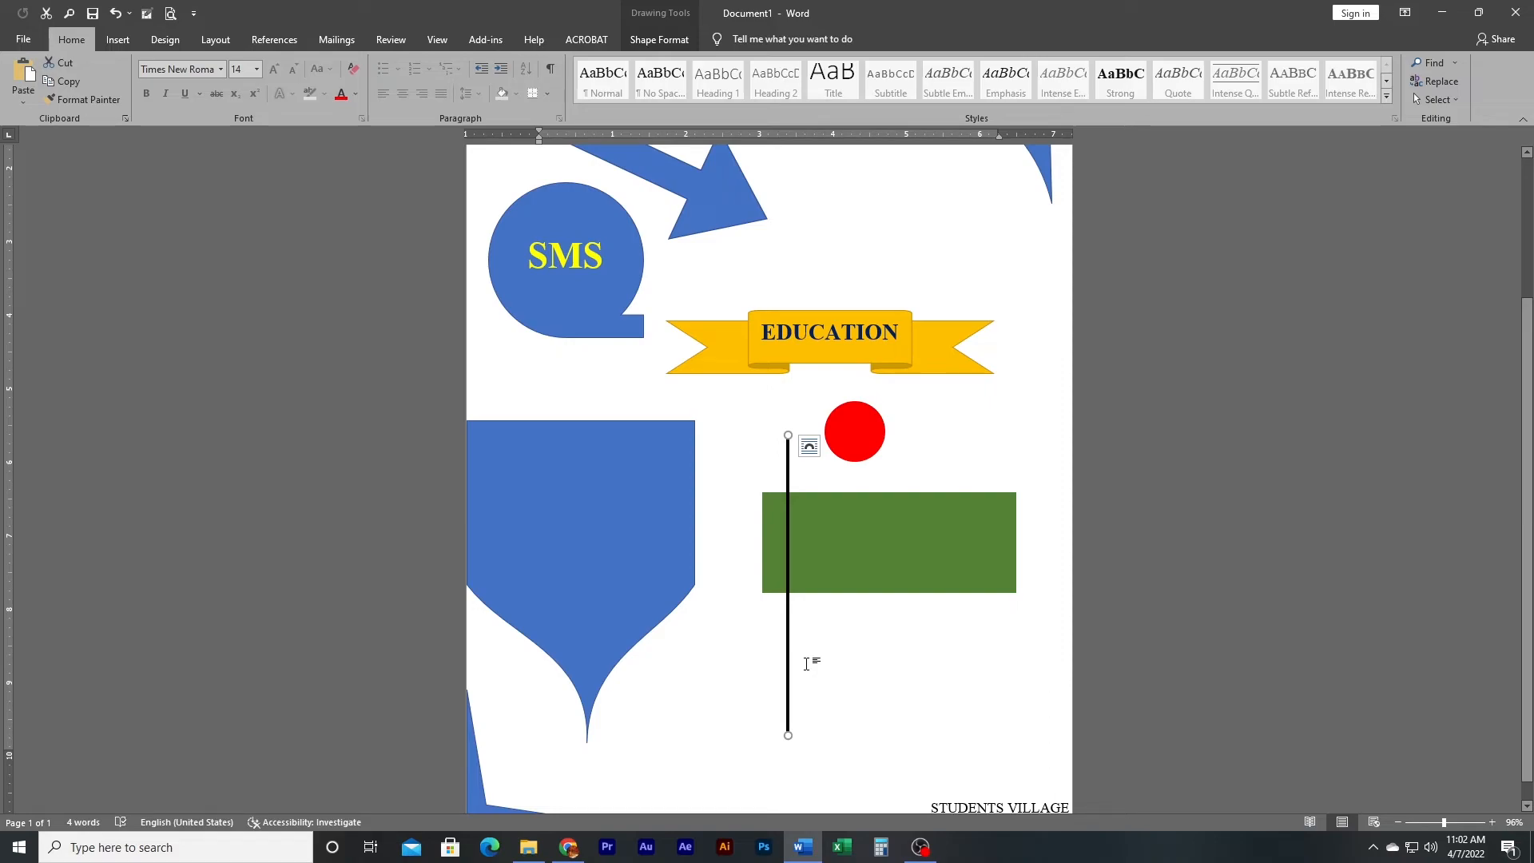
Step: Undo the separate moves of the rectangle, circle and flagpole, and deselect the flag parts
key("ctrl+z")
key("ctrl+z")
key("ctrl+z")
key("ctrl+z")
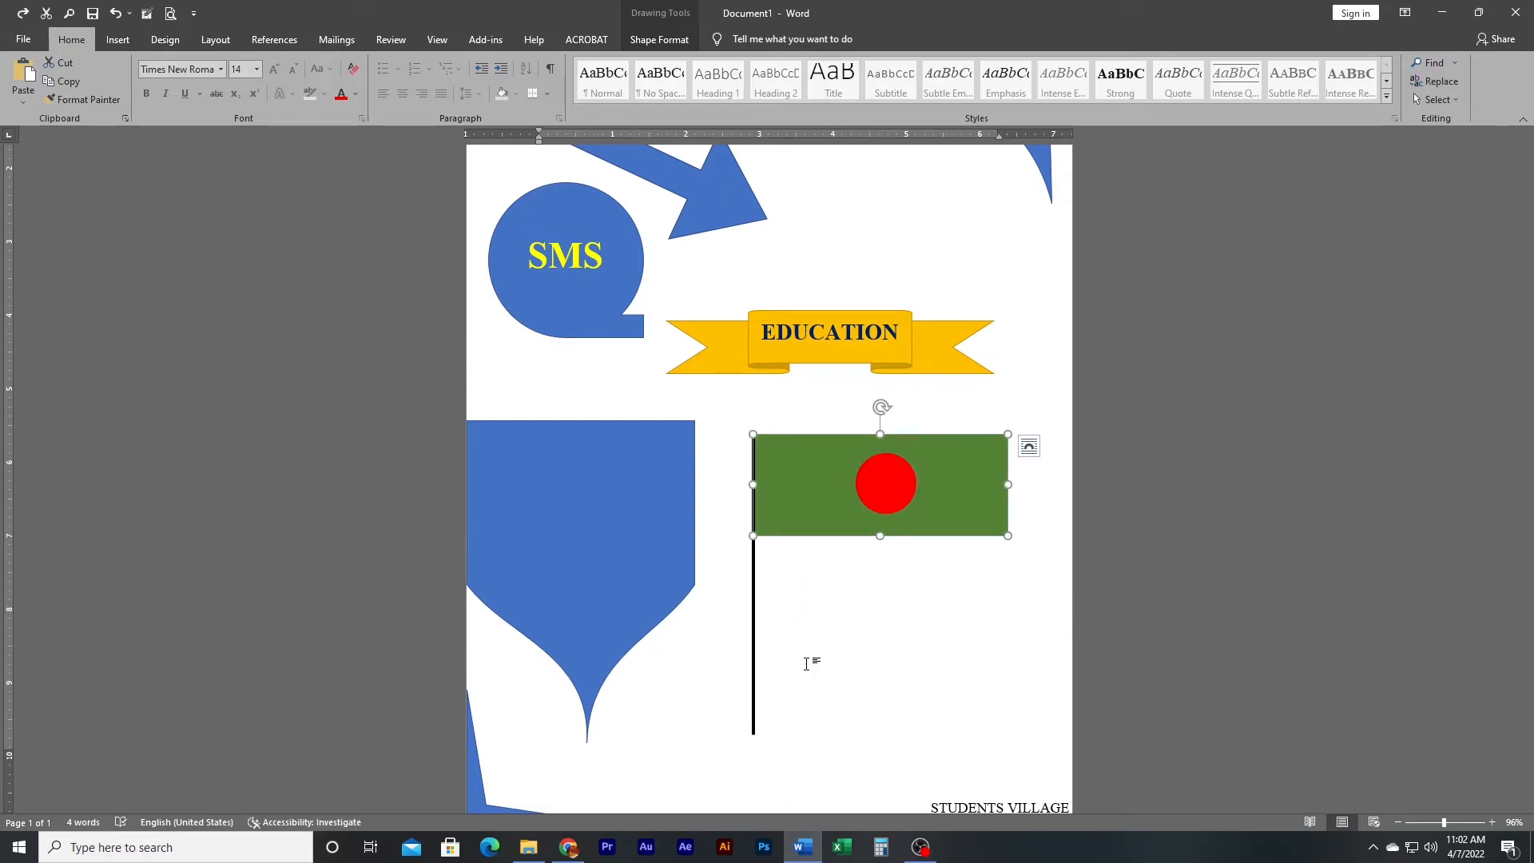
left_click(815, 692)
Step: Select the green rectangle, the red circle and the flagpole together and group them into one object
scroll(865, 663, "down", 2)
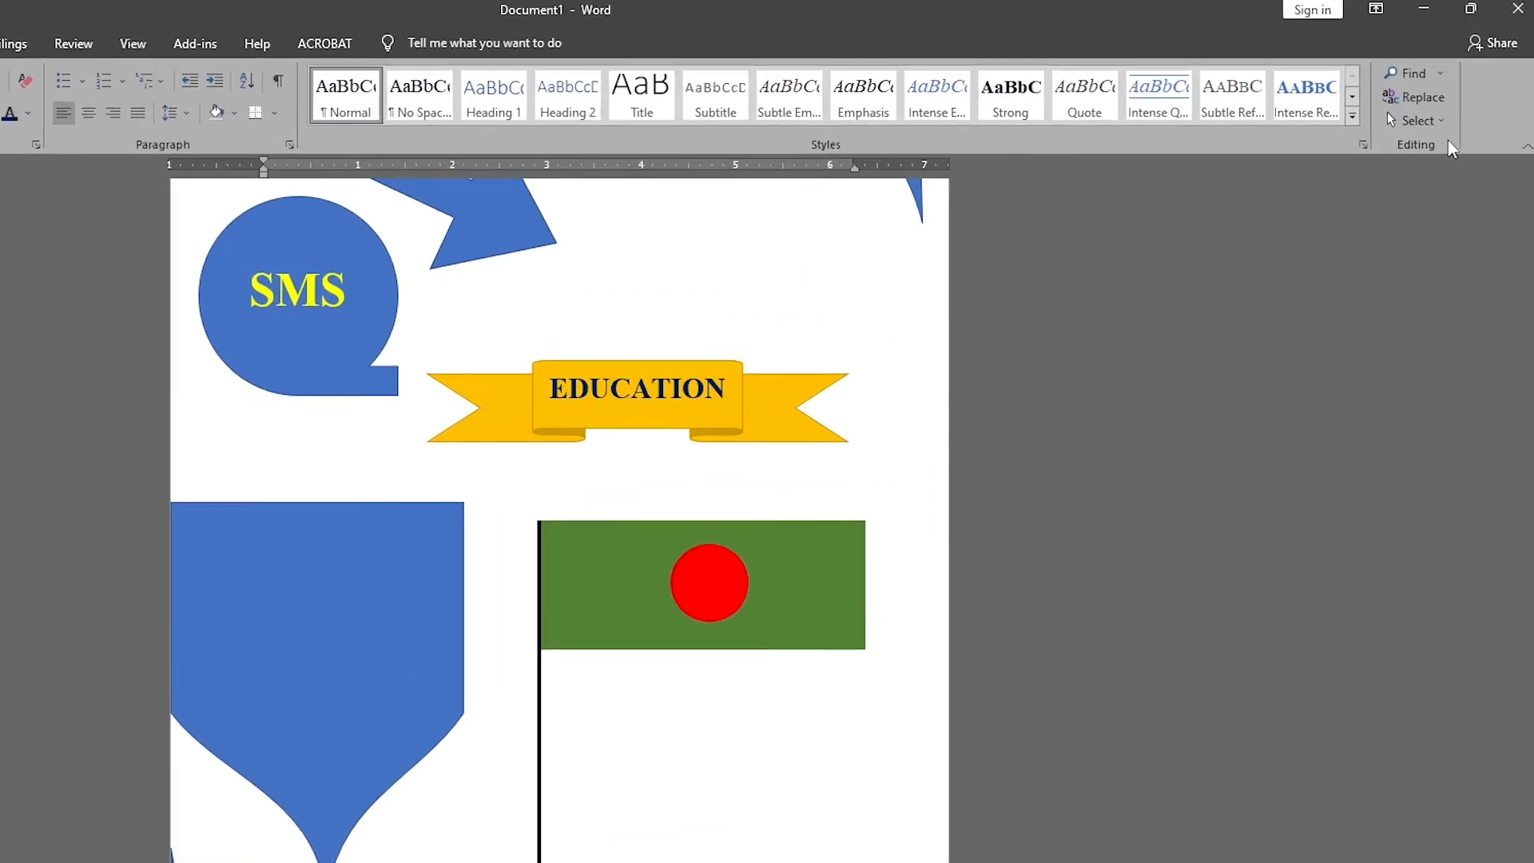
left_click(1436, 99)
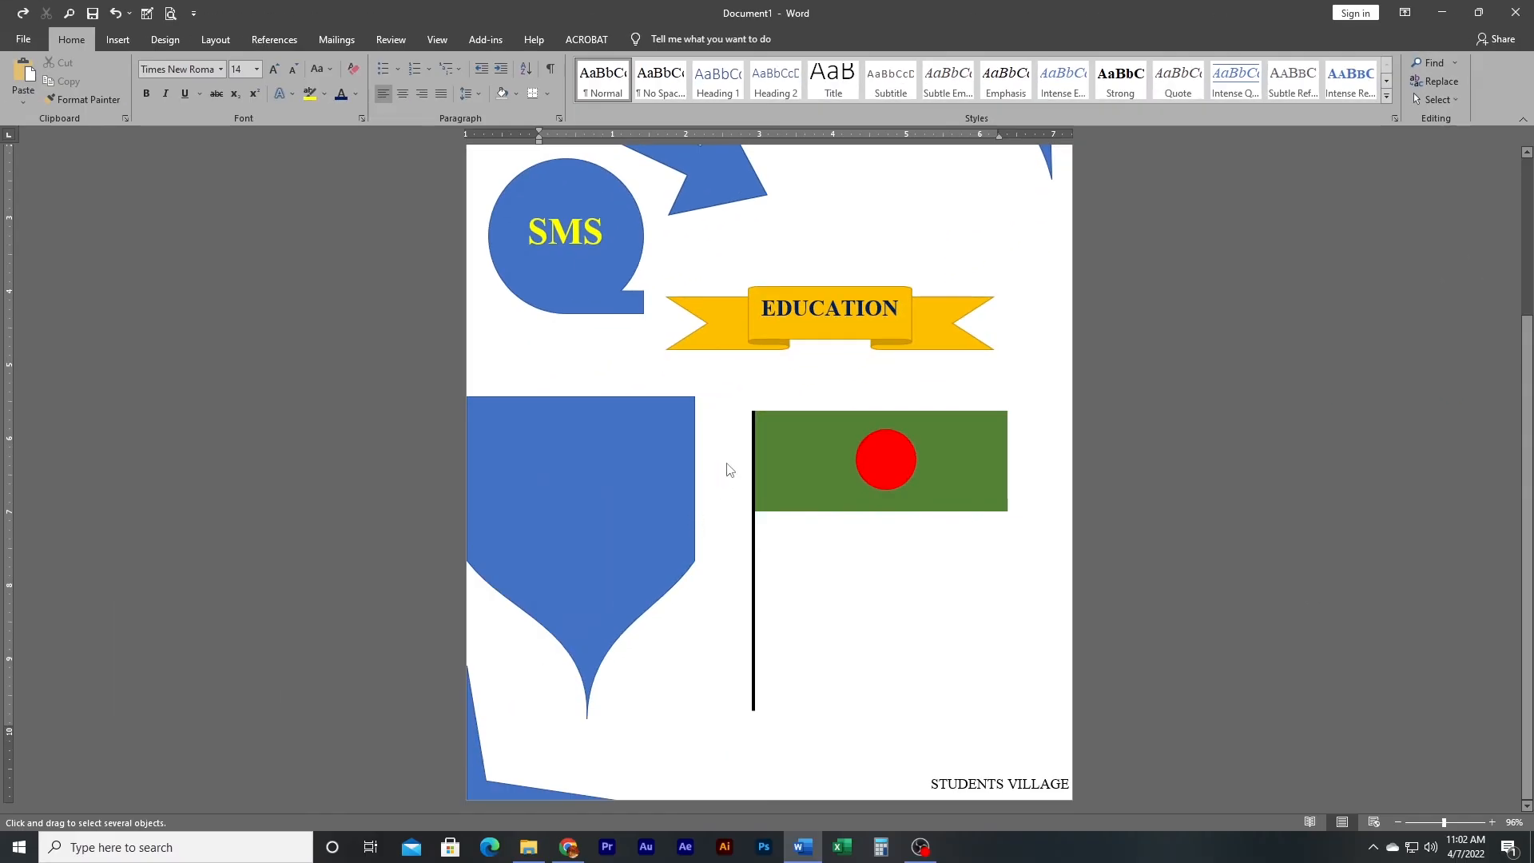
left_click_drag(739, 392, 1024, 728)
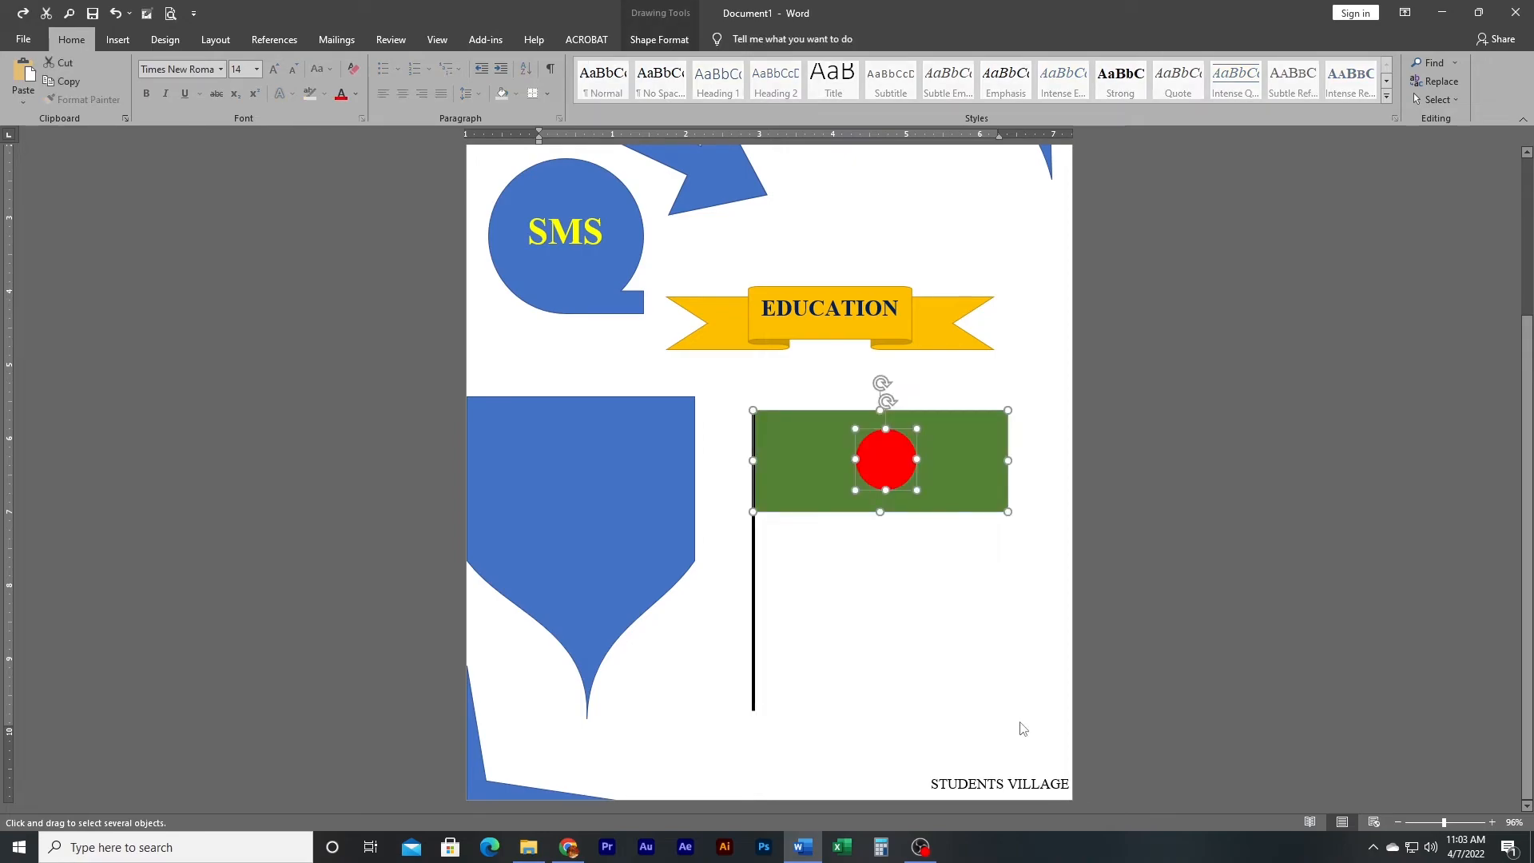
left_click_drag(714, 387, 1064, 745)
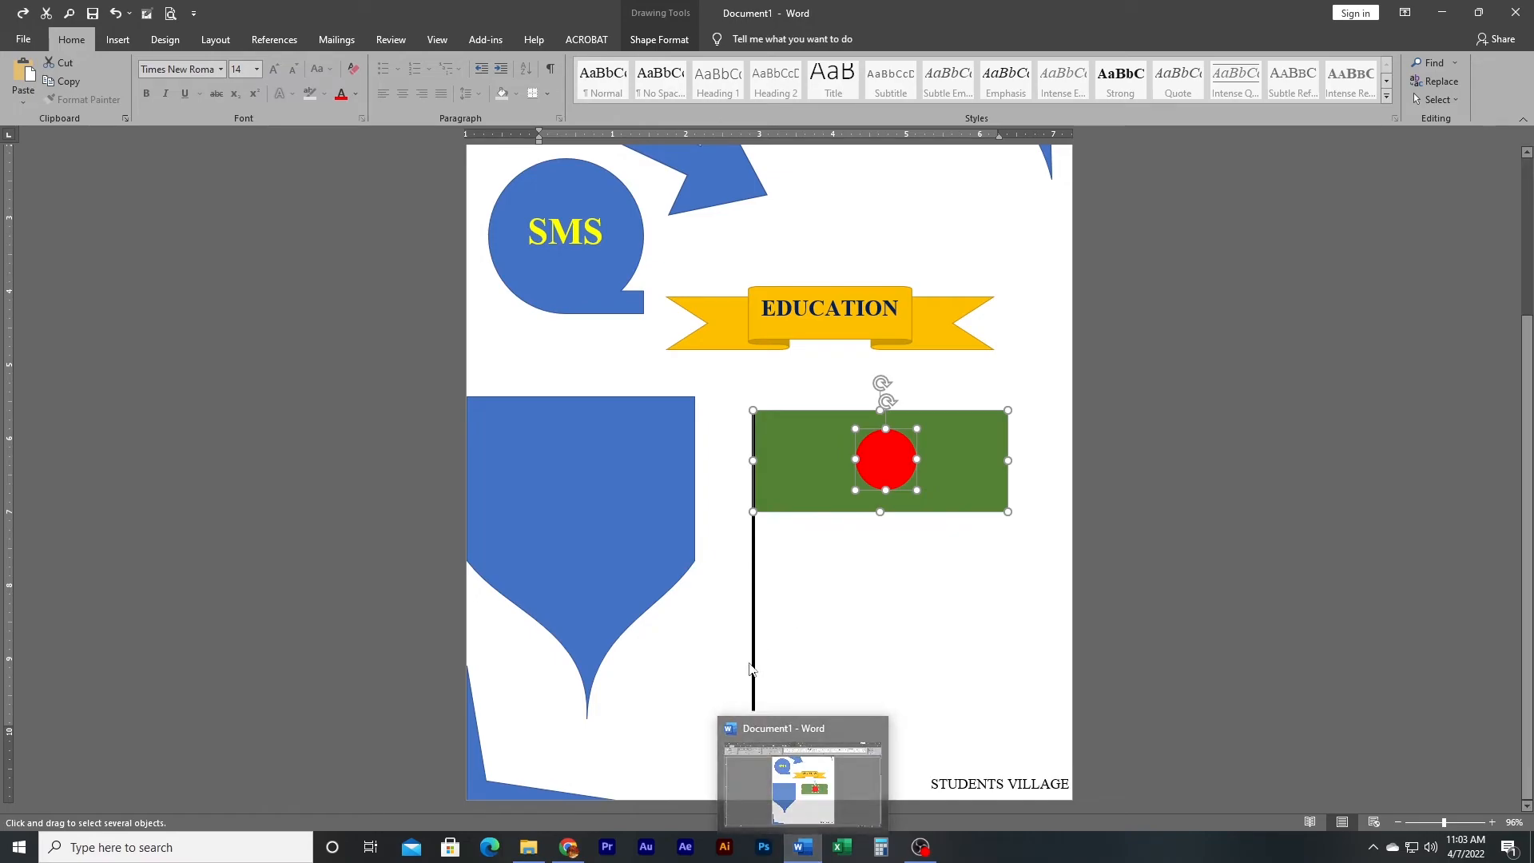
left_click(752, 626, "shift")
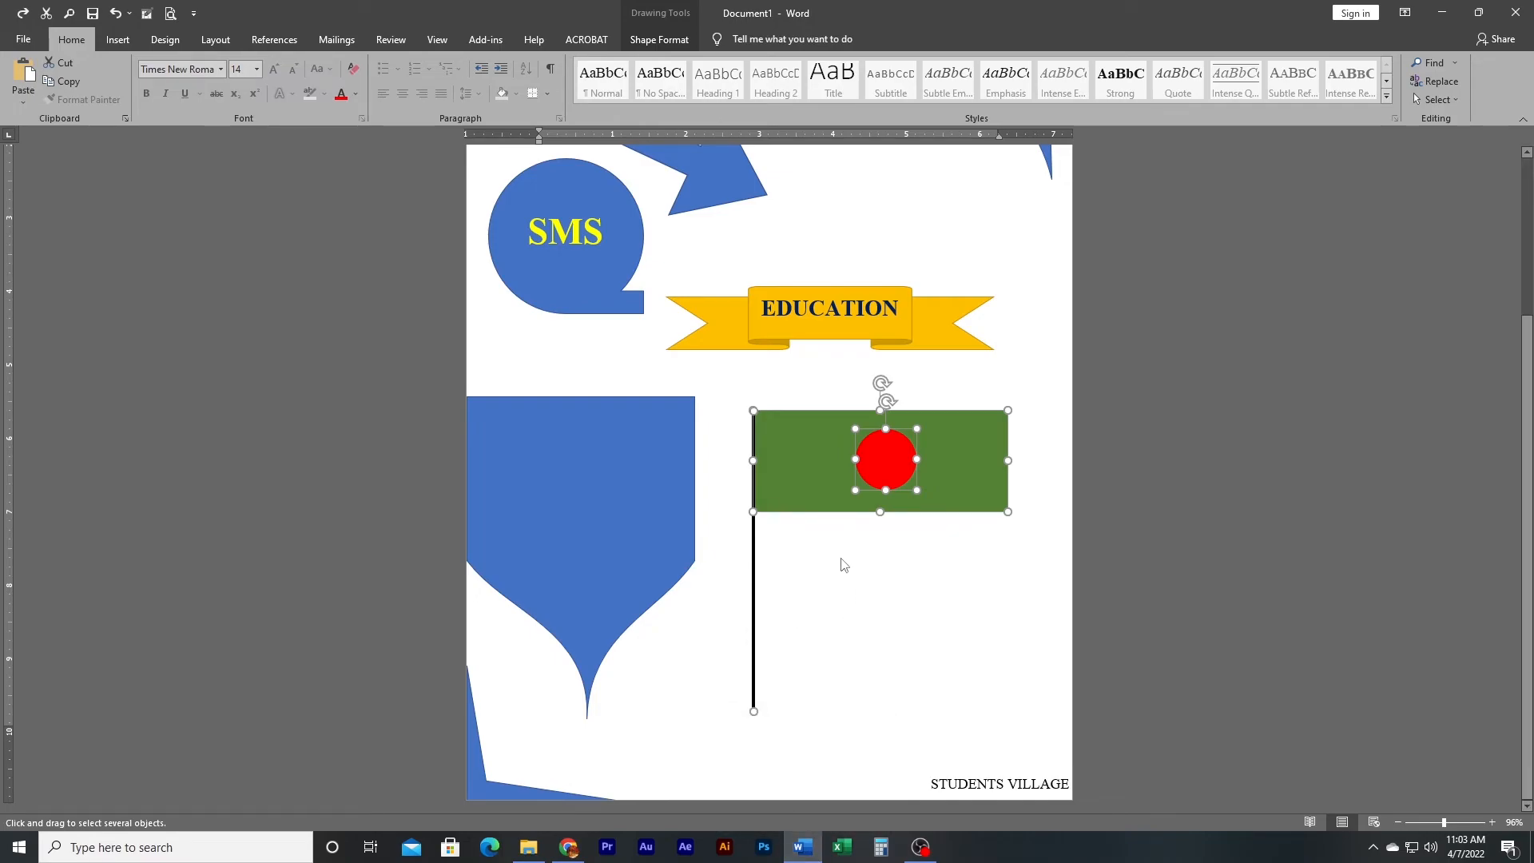
right_click(819, 463)
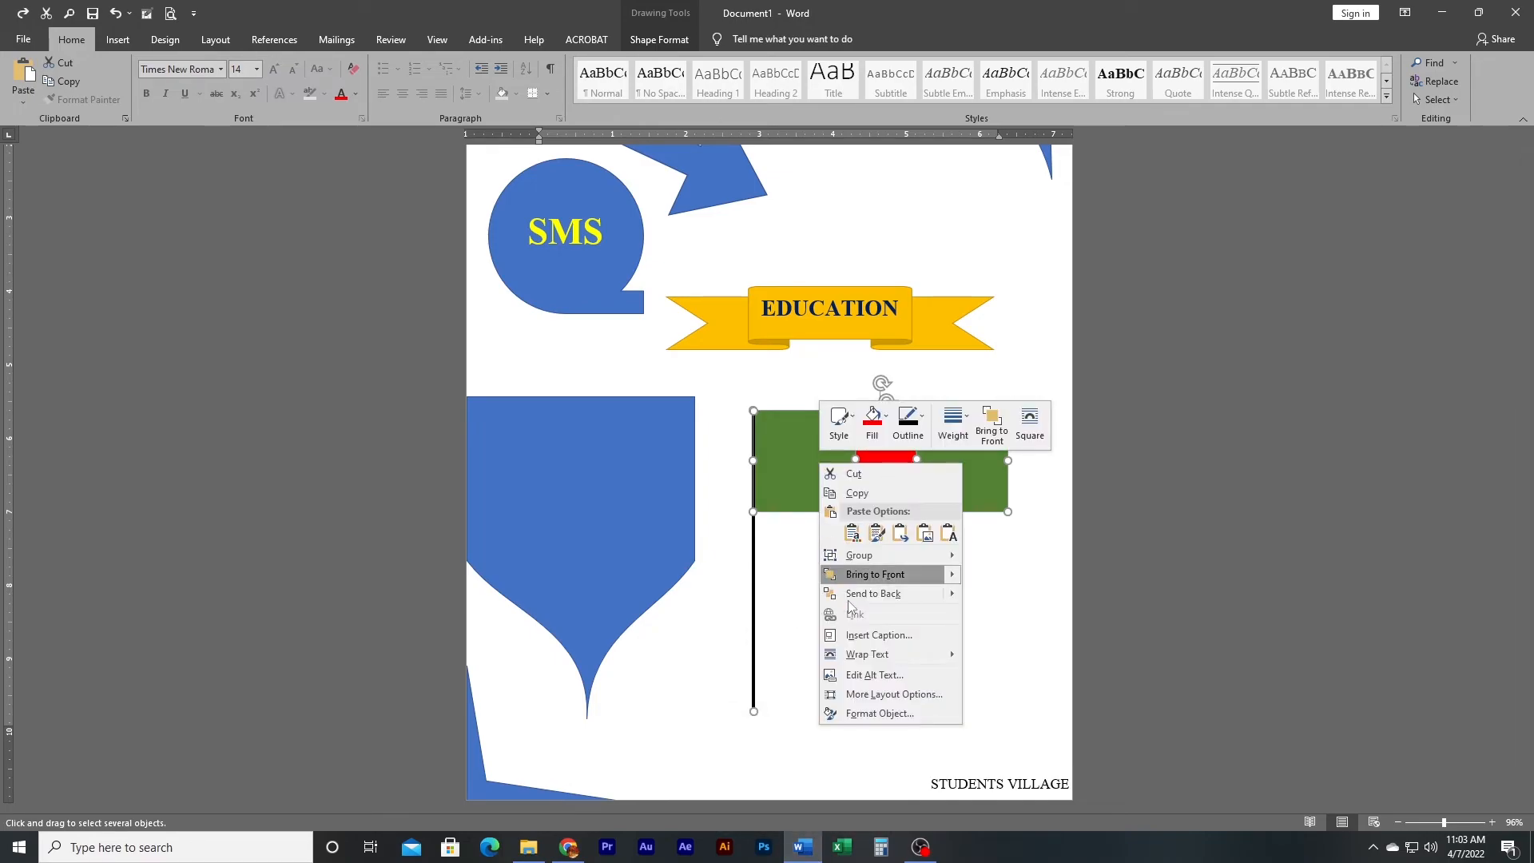
mouse_move(940, 555)
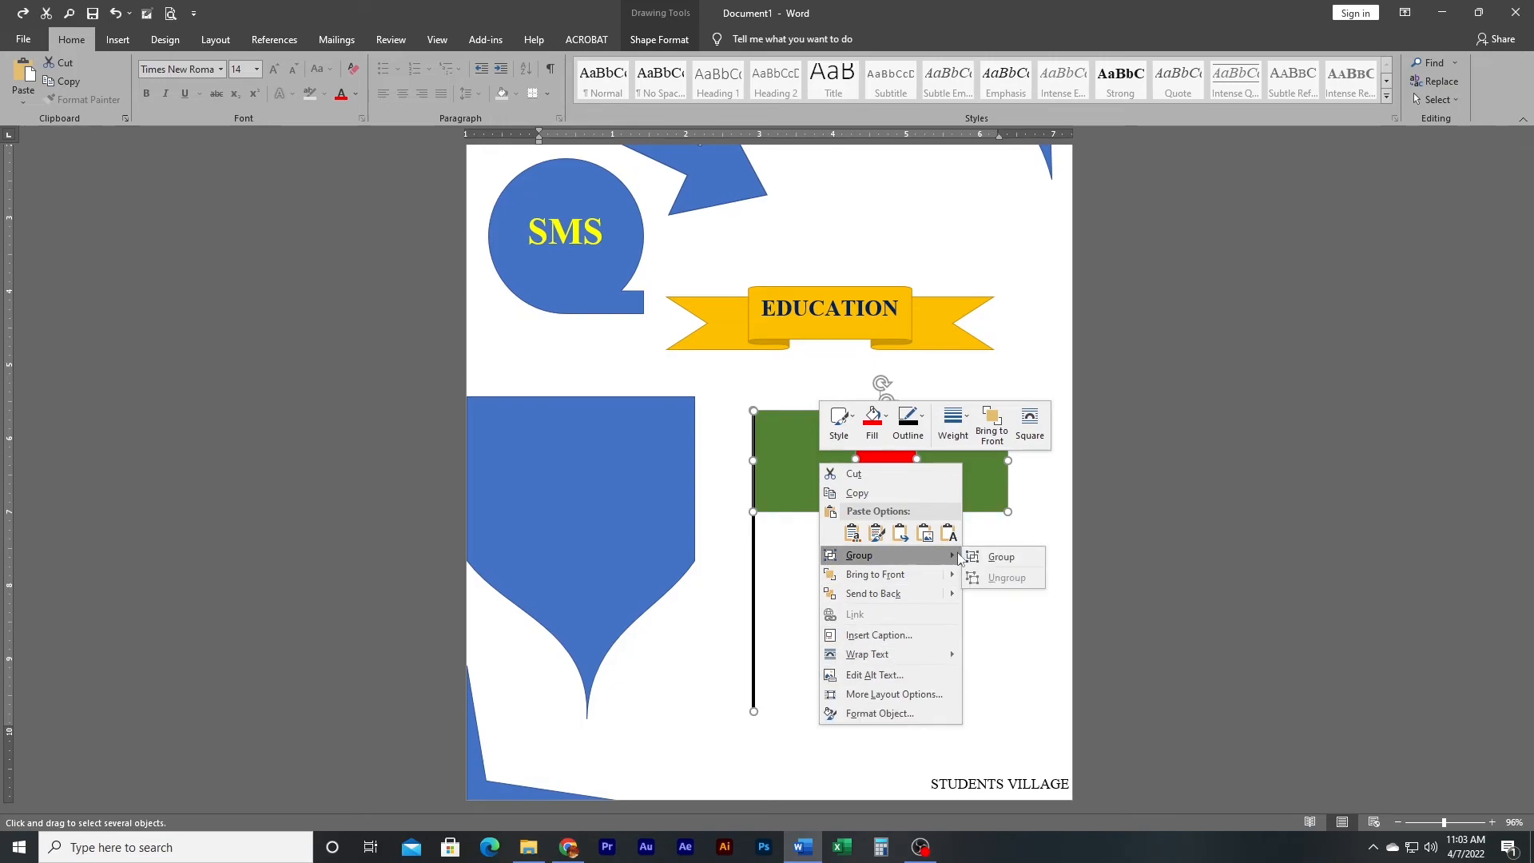
left_click(1004, 557)
Step: Move the grouped flag as one object slightly to the right and down beneath the ribbon banner
left_click_drag(832, 452, 860, 473)
left_click(1041, 373)
left_click_drag(881, 637, 861, 600)
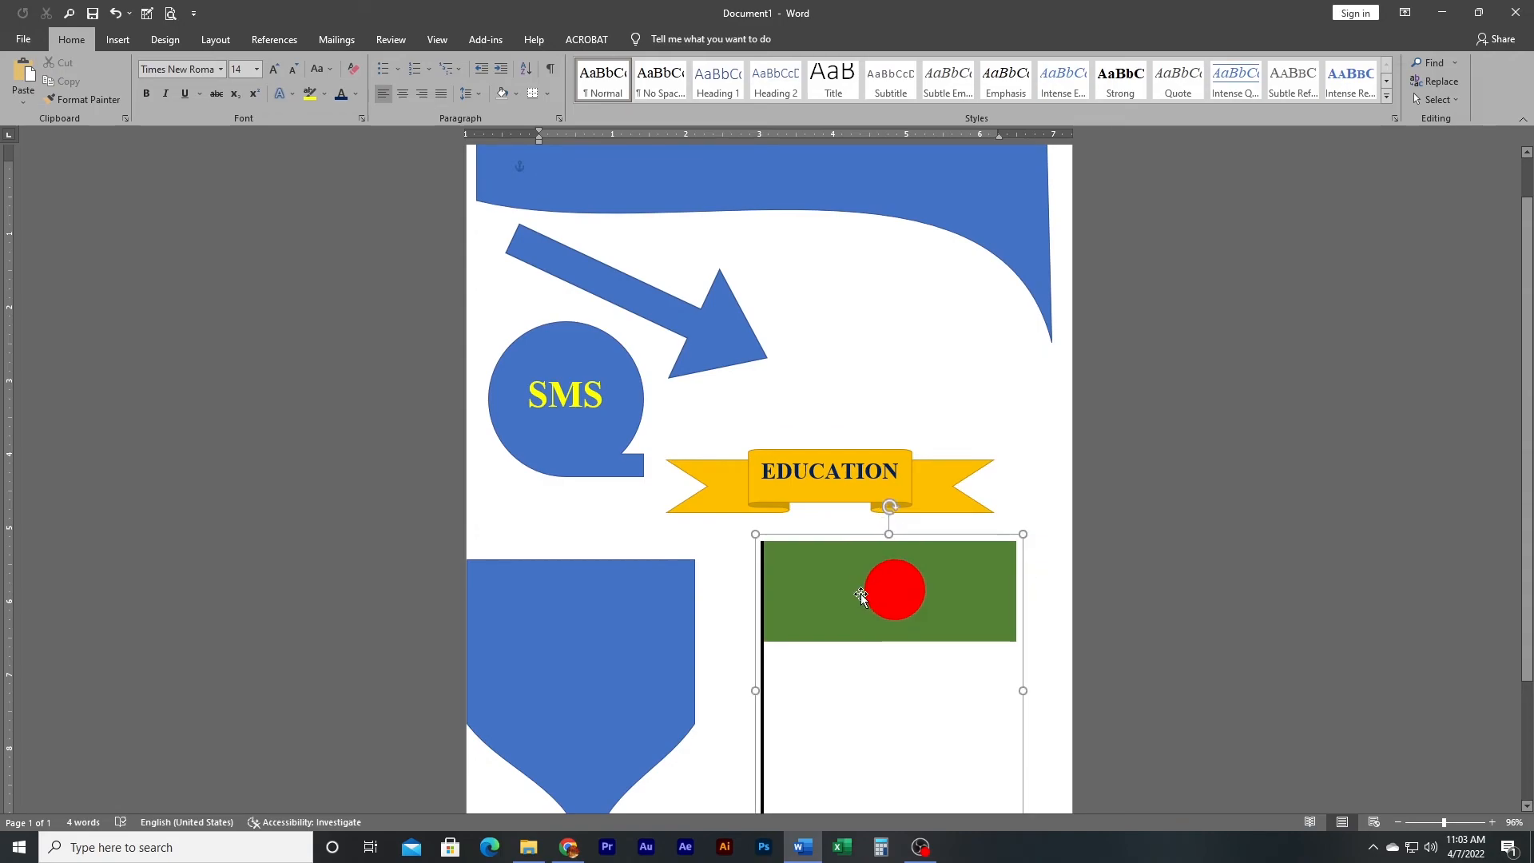
left_click(890, 639)
scroll(891, 641, "down", 3)
Step: Ungroup the flag and select the red circle on its own
left_click(905, 506)
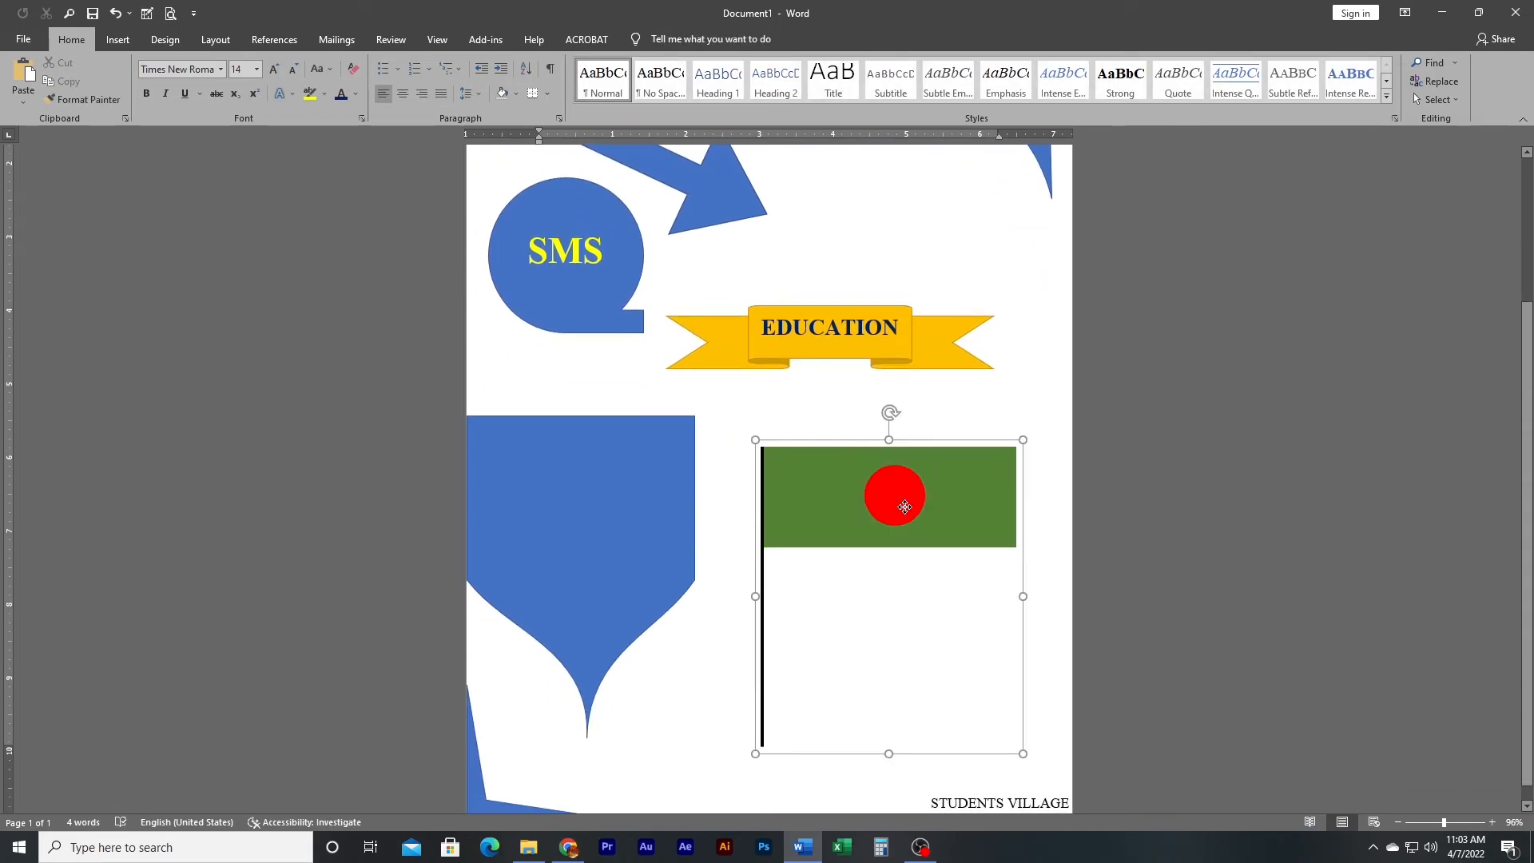
right_click(904, 507)
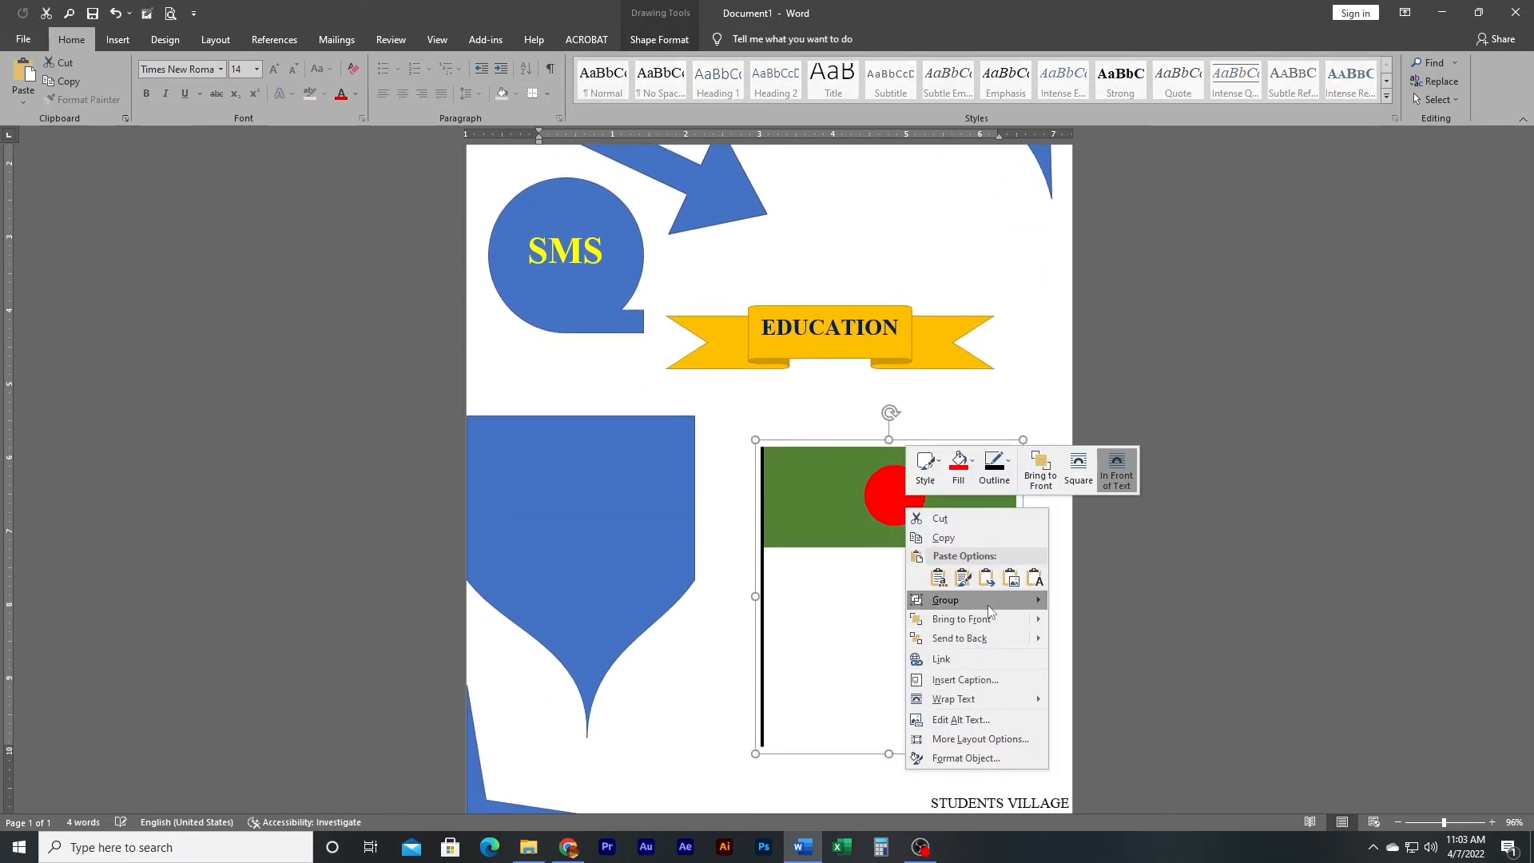
left_click(1059, 625)
left_click(908, 787)
scroll(907, 787, "down", 3)
left_click(919, 499)
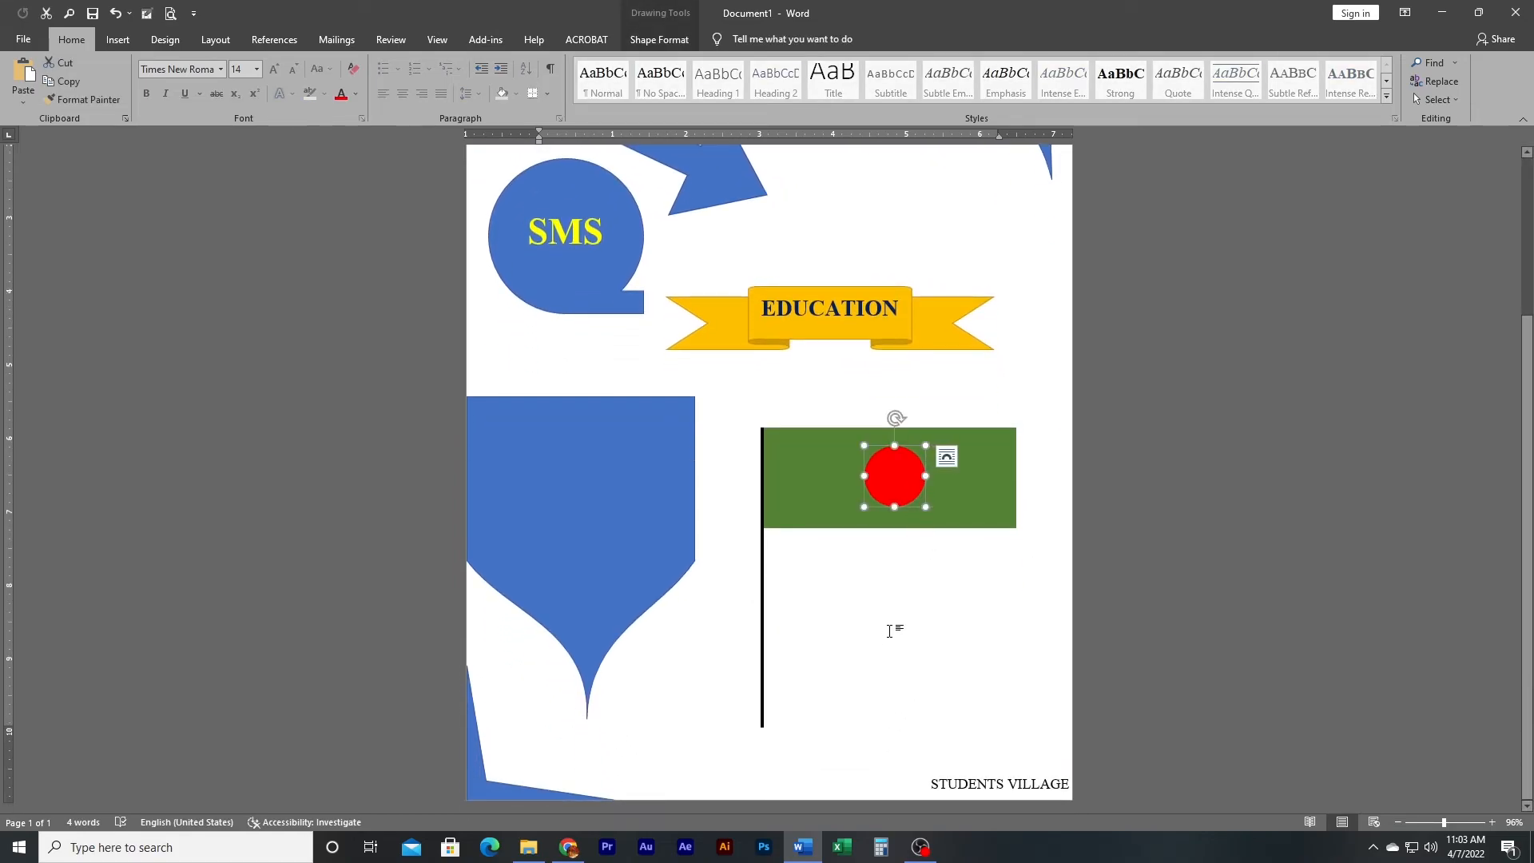
left_click(883, 729)
scroll(908, 730, "down", 3)
Step: Select the flag's green rectangle, red circle and flagpole together and group them again
left_click(938, 509)
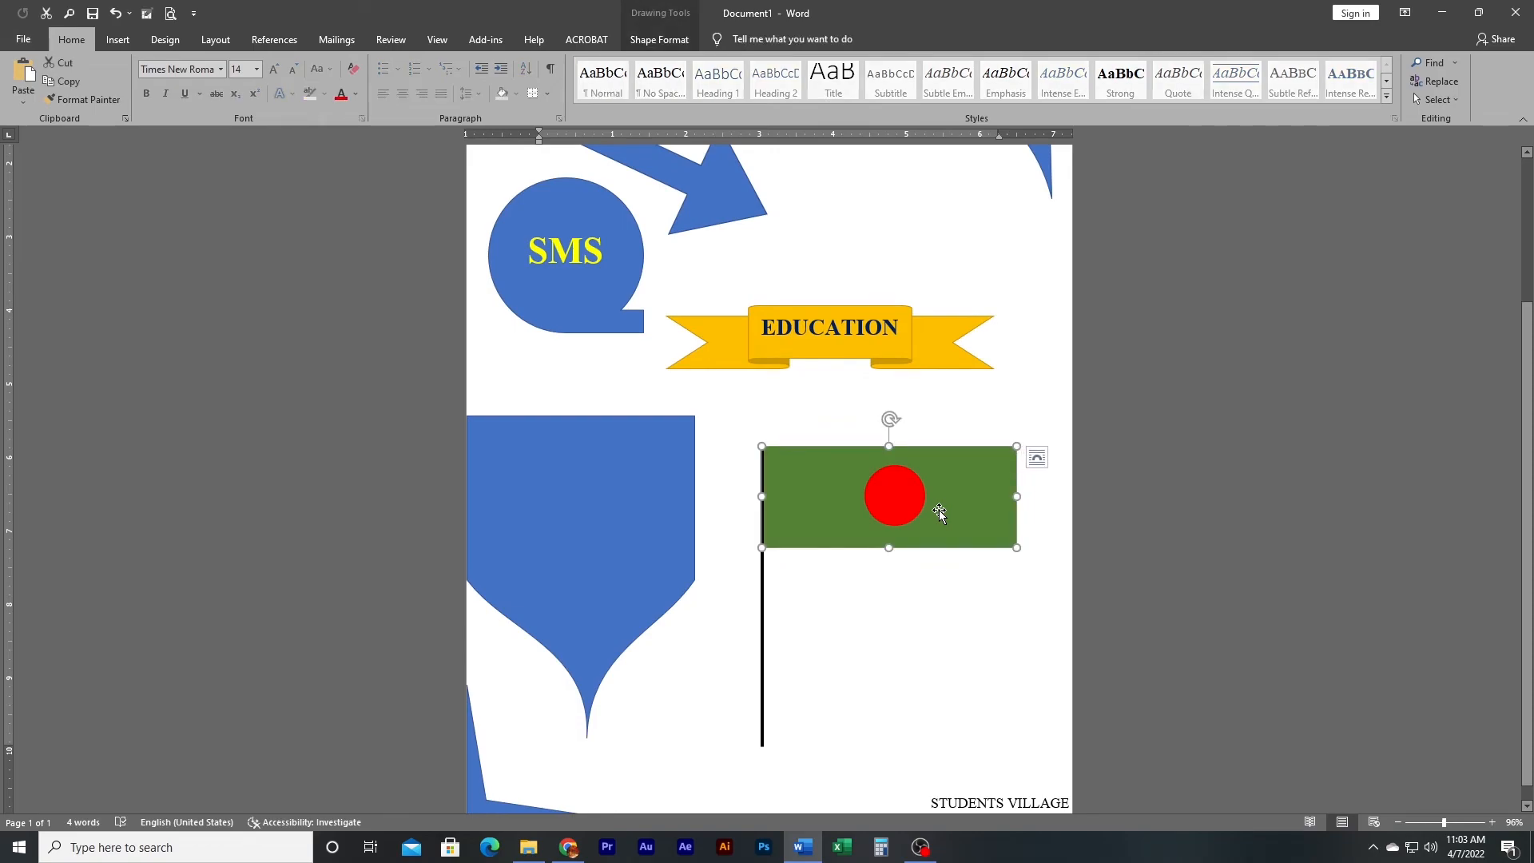
left_click(887, 500, "shift")
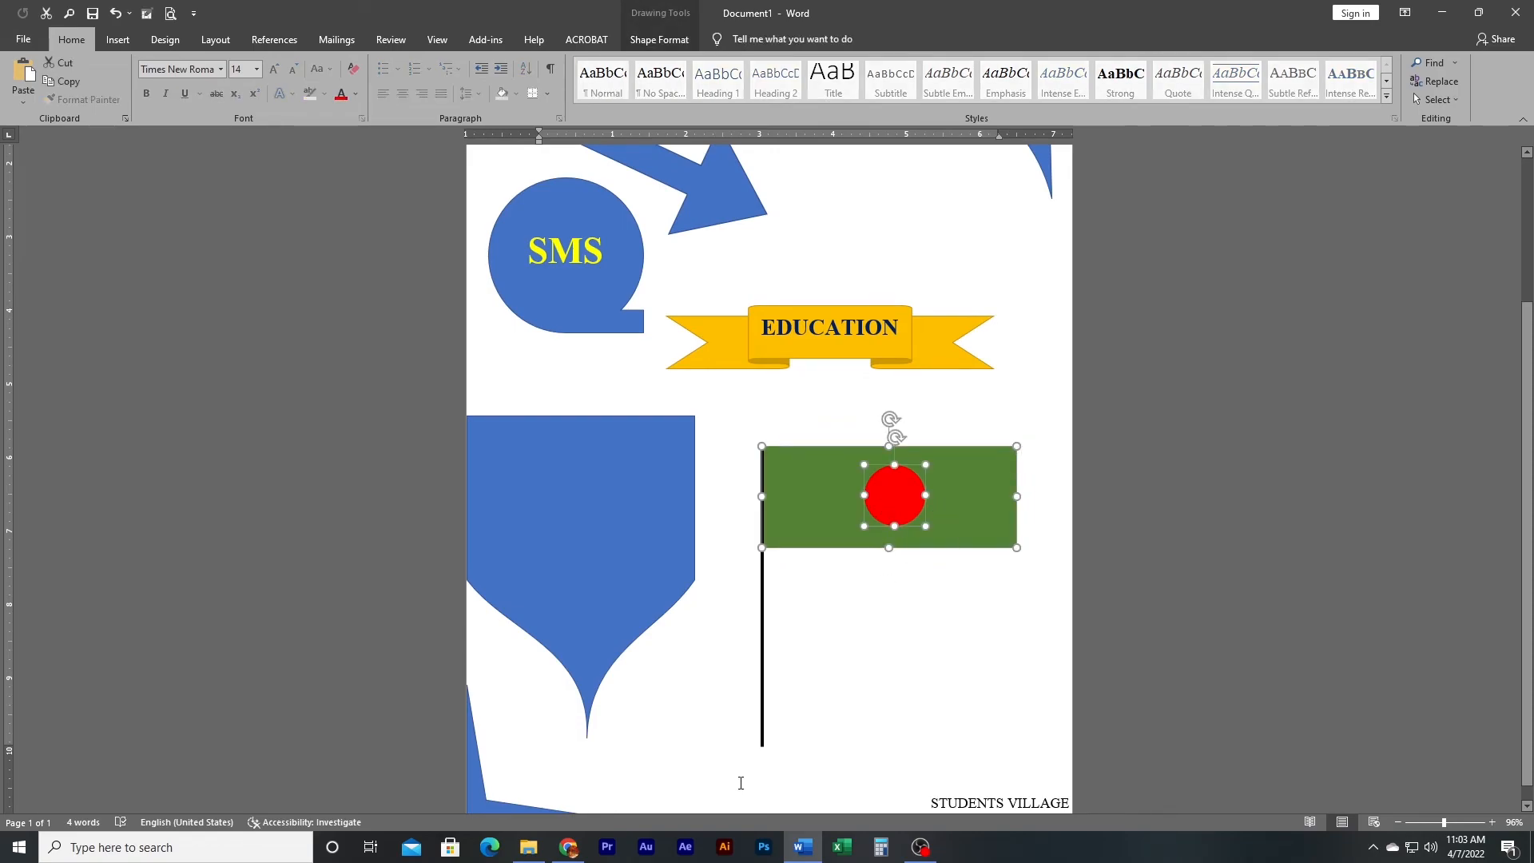
left_click(763, 617, "shift")
right_click(815, 511)
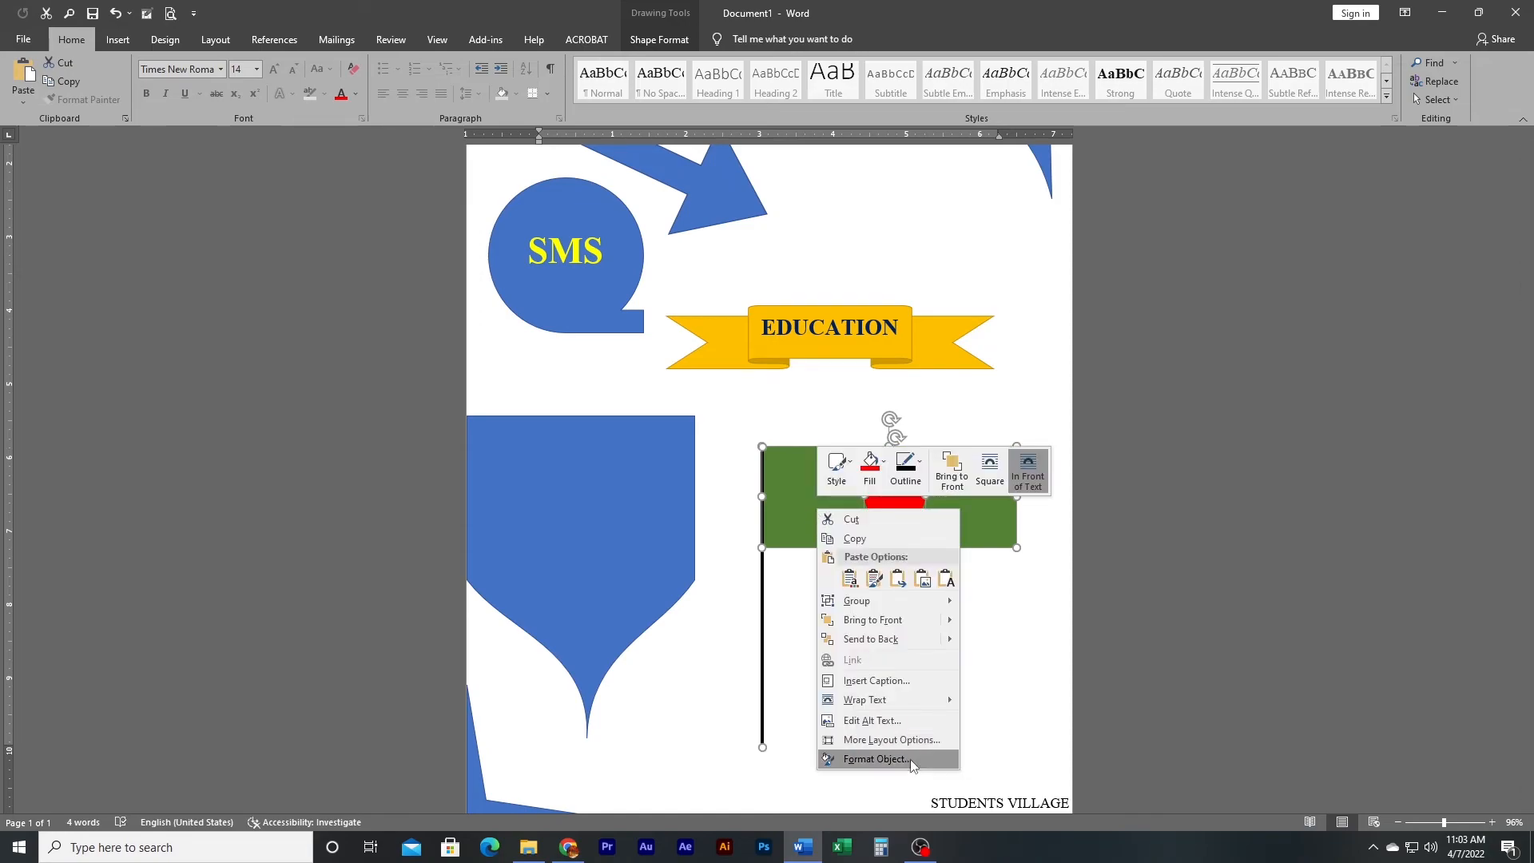
left_click(988, 604)
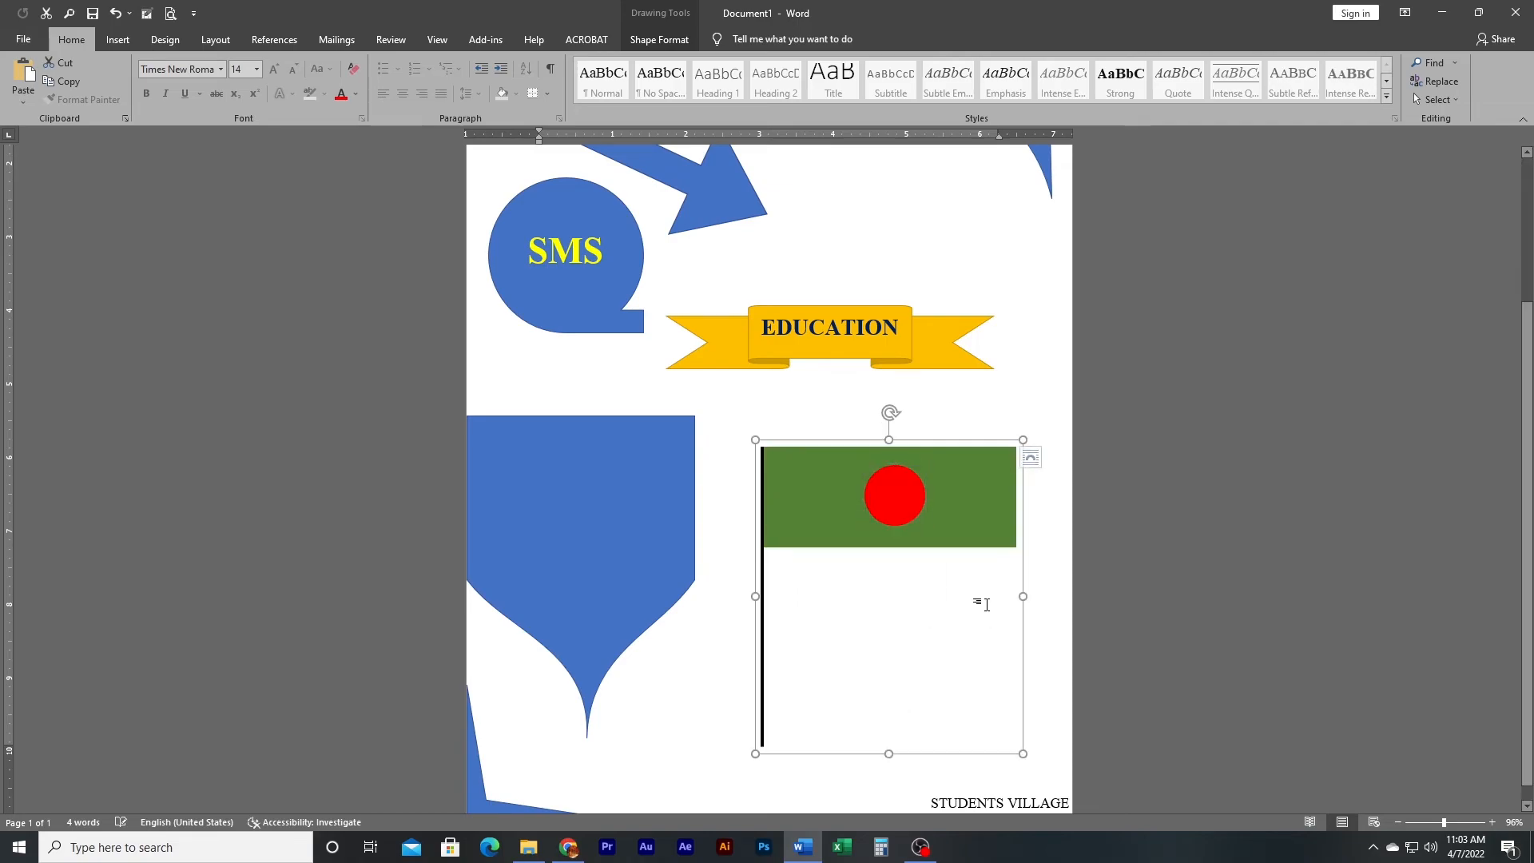
scroll(973, 565, "down", 1)
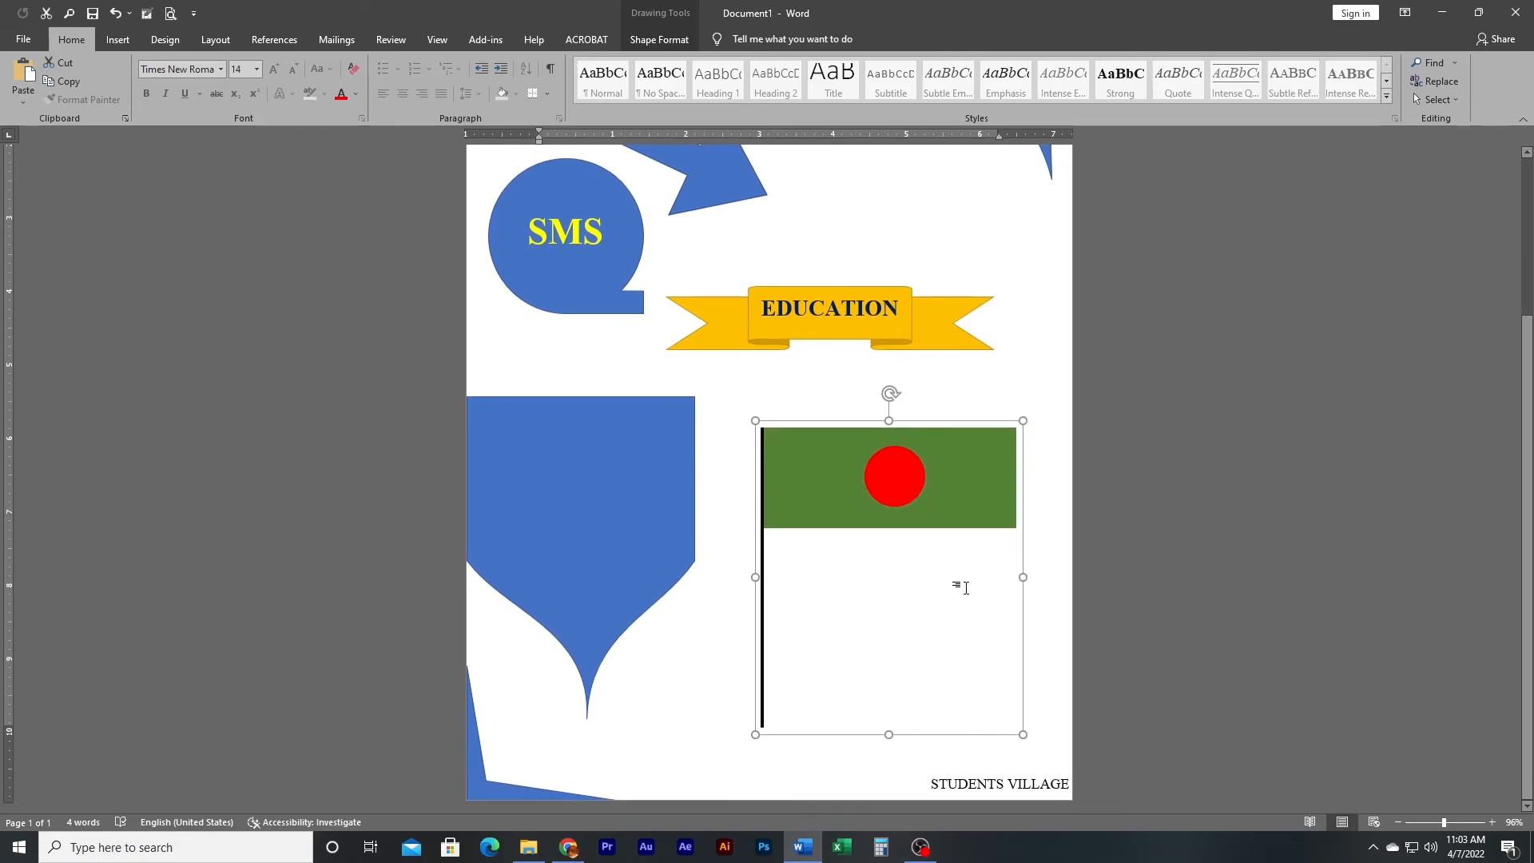
scroll(943, 682, "up", 5)
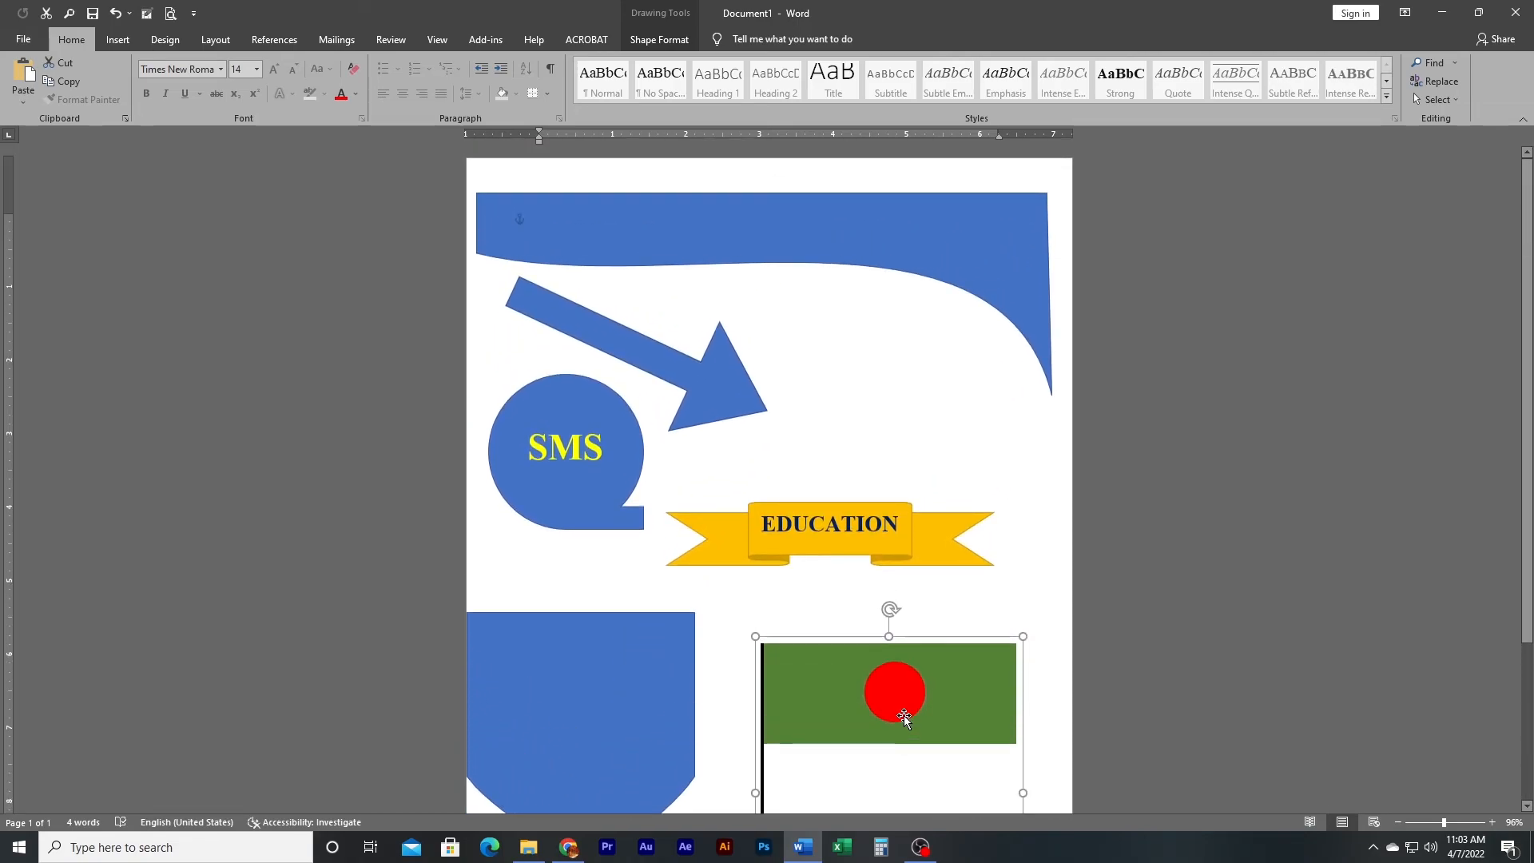
scroll(811, 597, "down", 3)
scroll(807, 479, "up", 3)
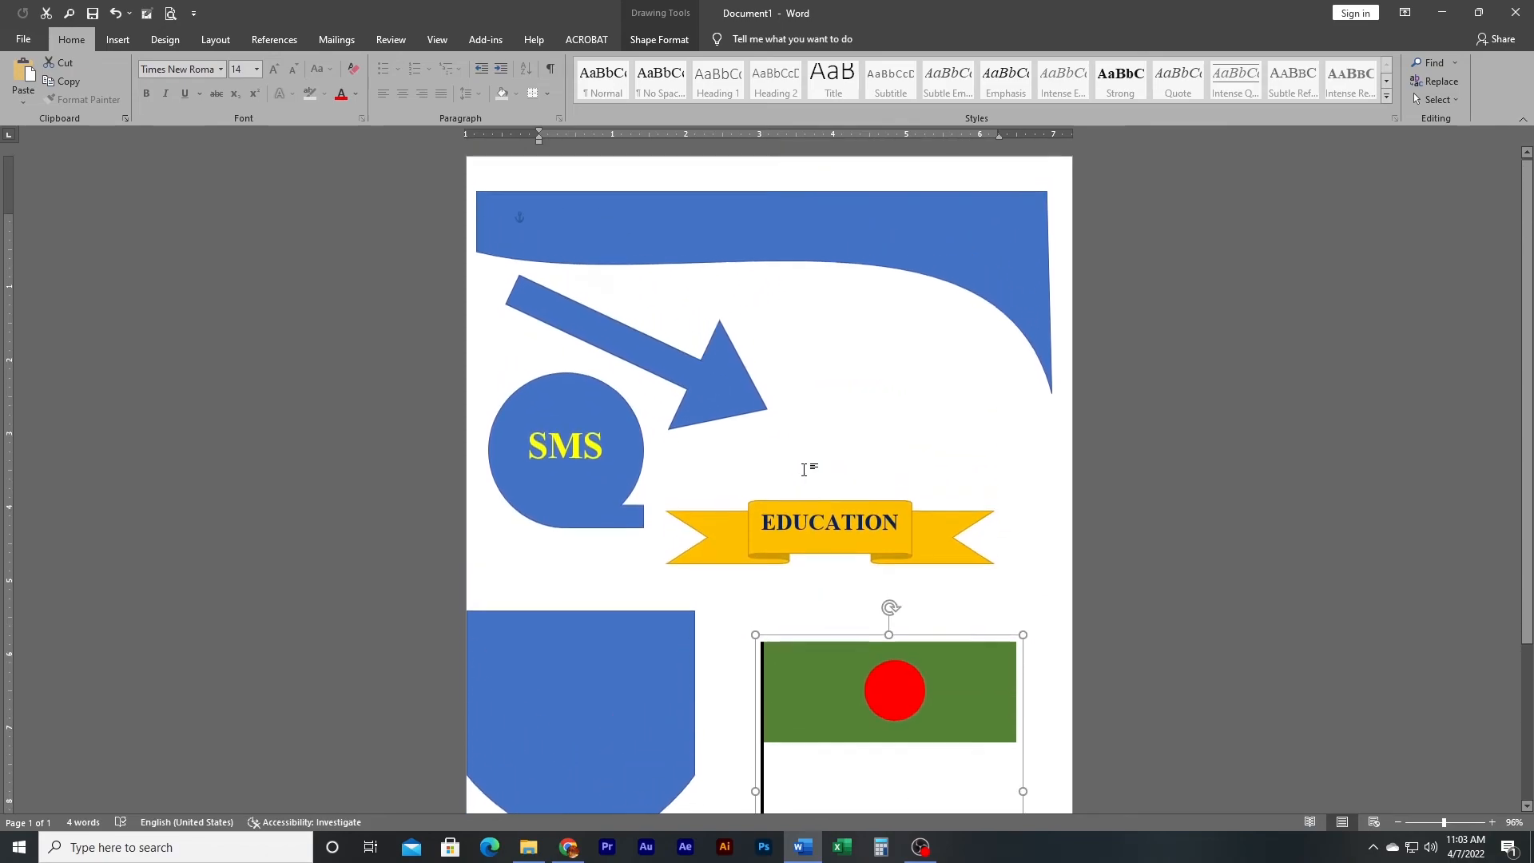
scroll(773, 550, "down", 6, "ctrl")
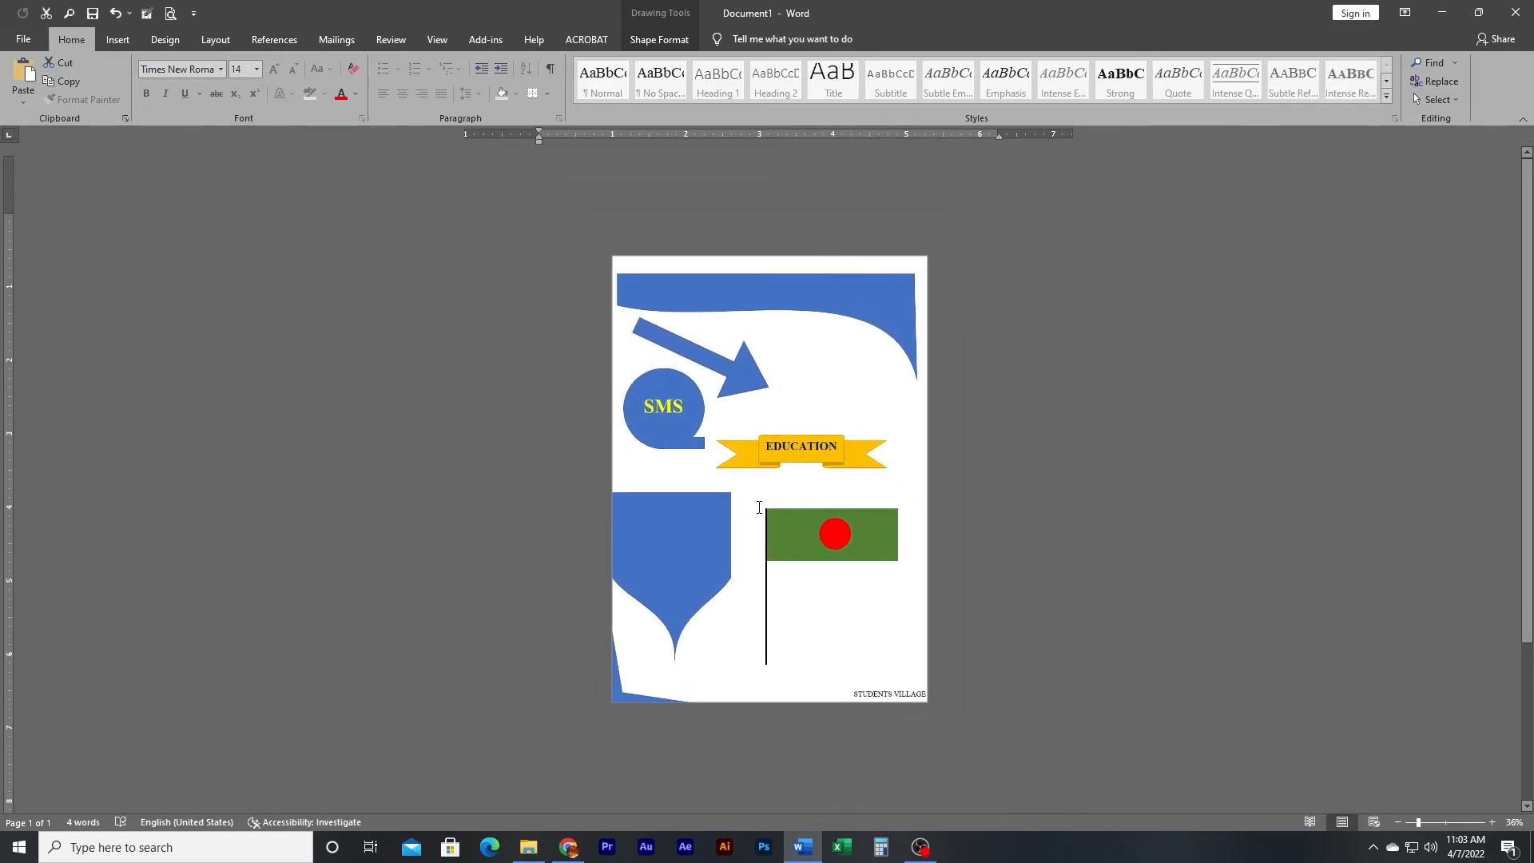
Step: Move the grouped flag slightly up and to the left beneath the EDUCATION ribbon banner
scroll(774, 550, "up", 3, "ctrl")
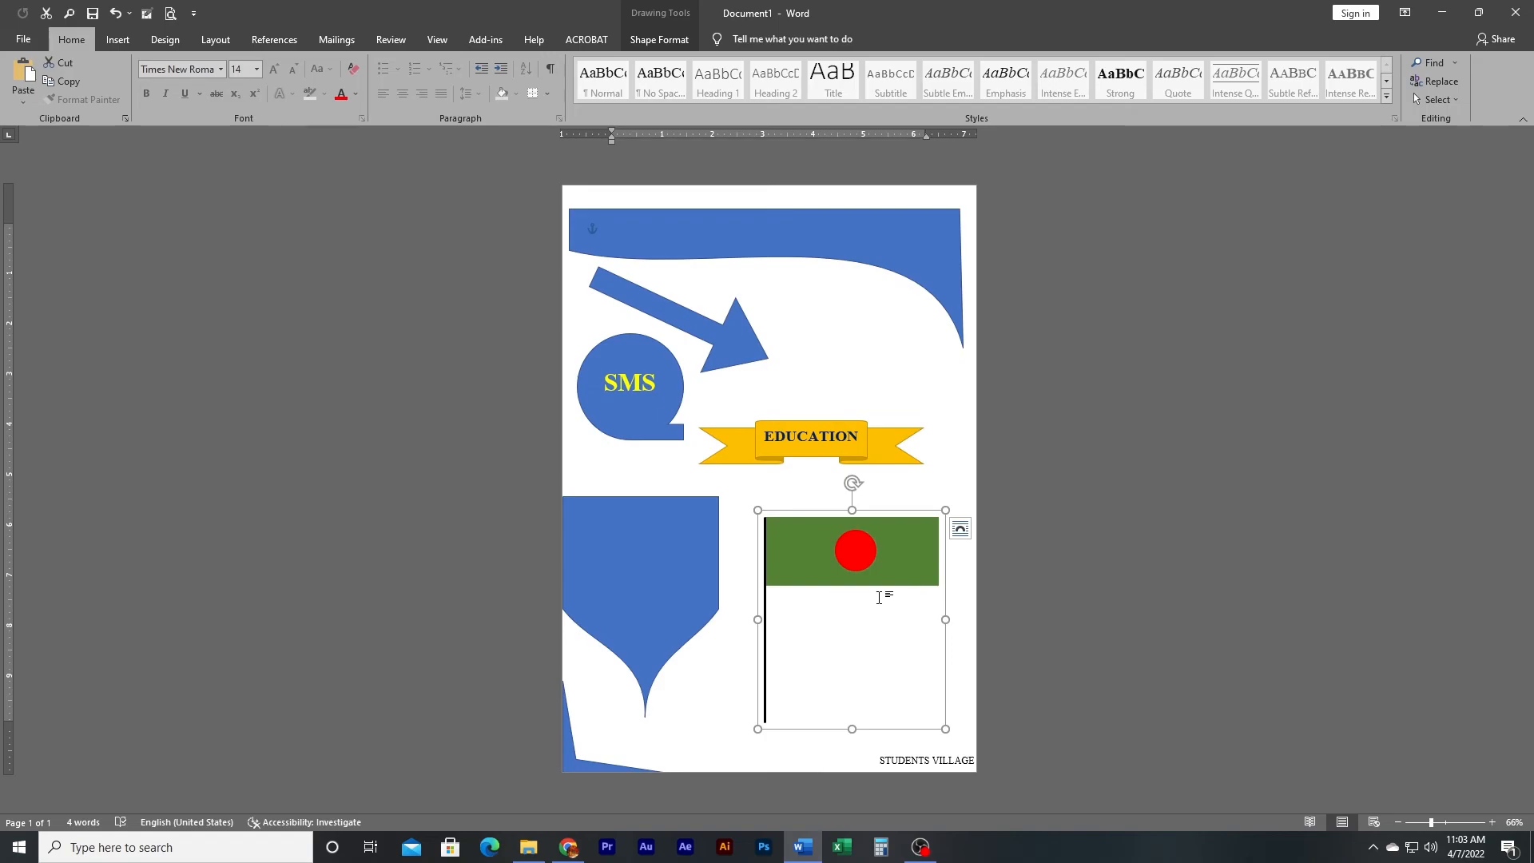
left_click_drag(874, 569, 859, 549)
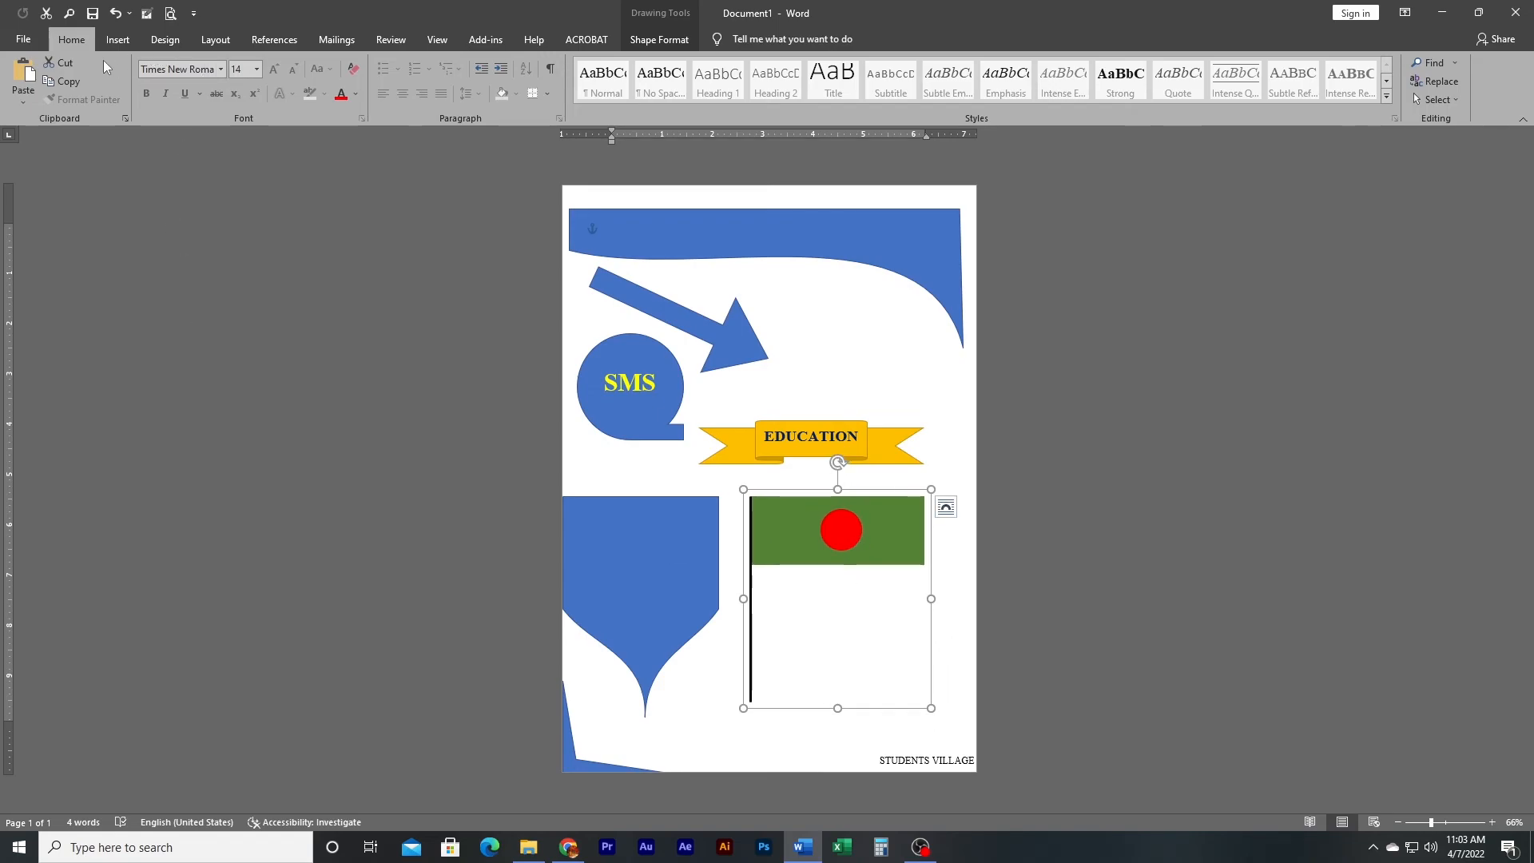
Step: Draw a Moon shape about 2.22" high and 1.11" wide and position it above the EDUCATION banner, beside the arrow
left_click(118, 39)
left_click(221, 103)
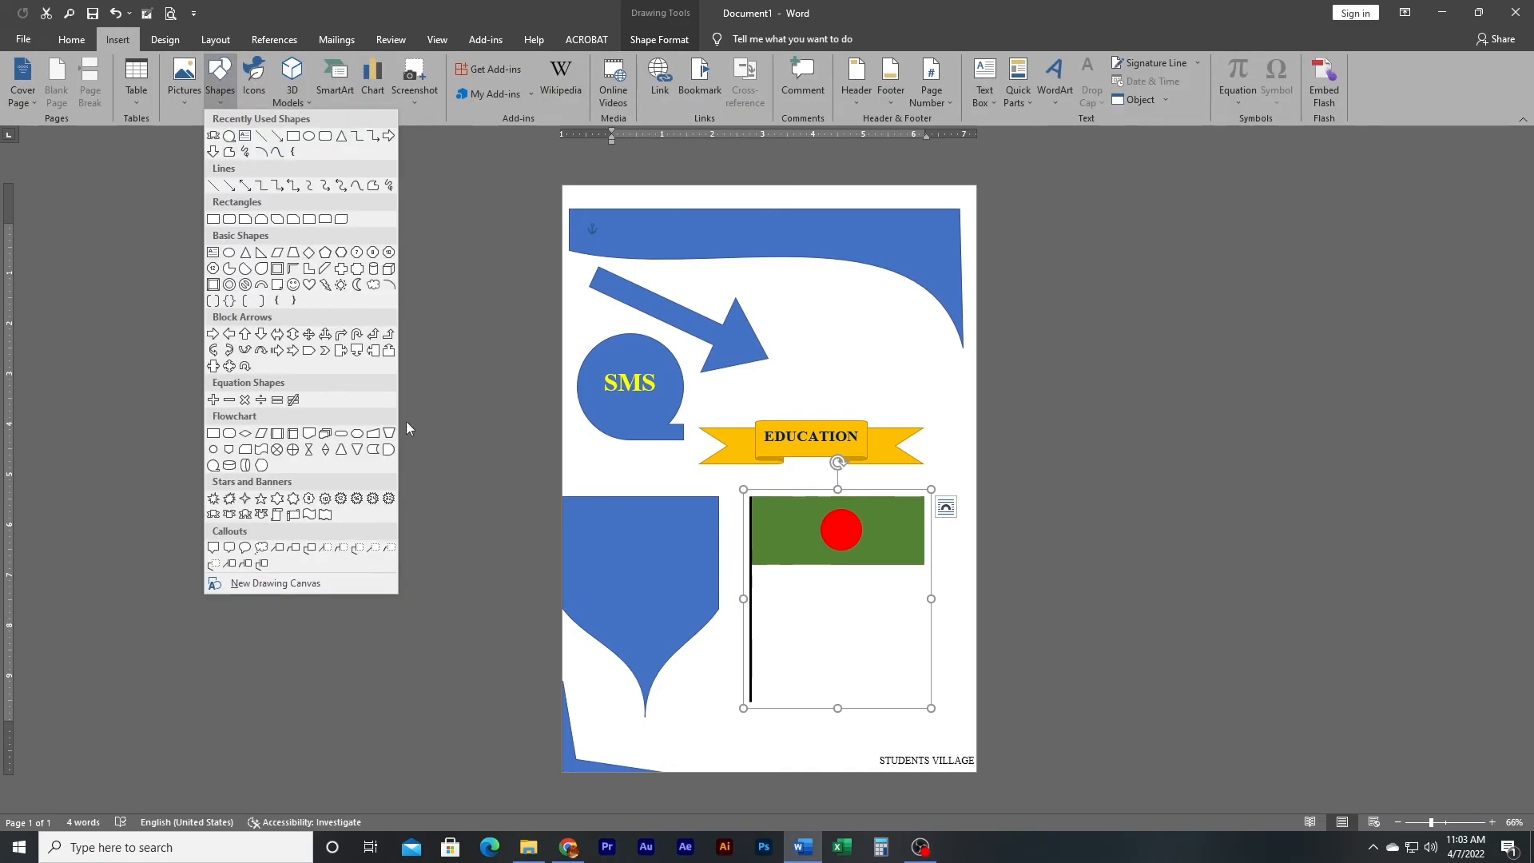
left_click(356, 285)
left_click_drag(810, 308, 870, 419)
left_click_drag(836, 365, 822, 341)
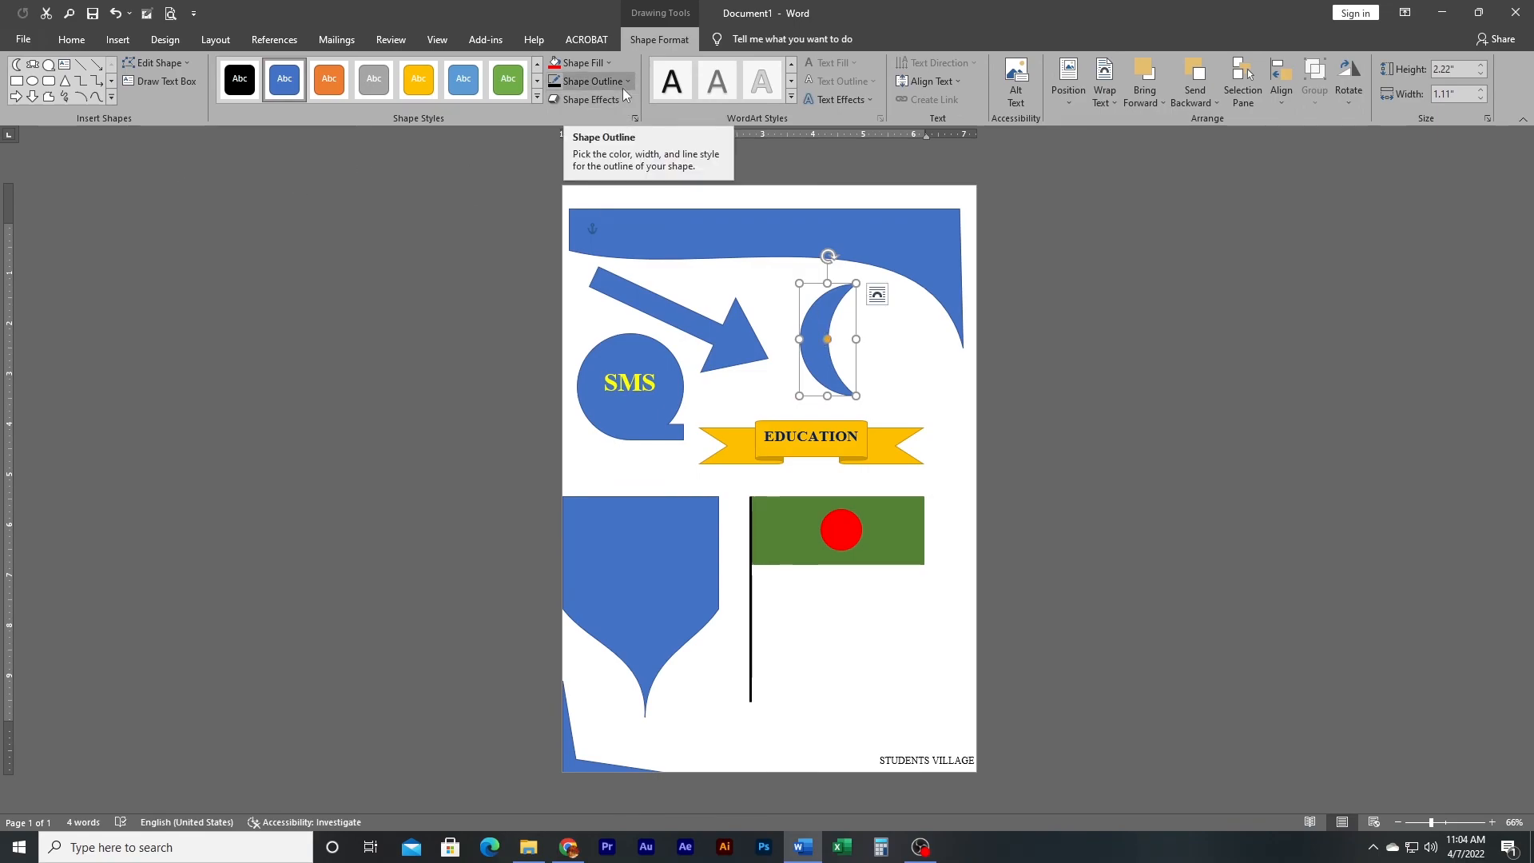
Step: Fill the moon shape with standard yellow and remove its outline
left_click(596, 64)
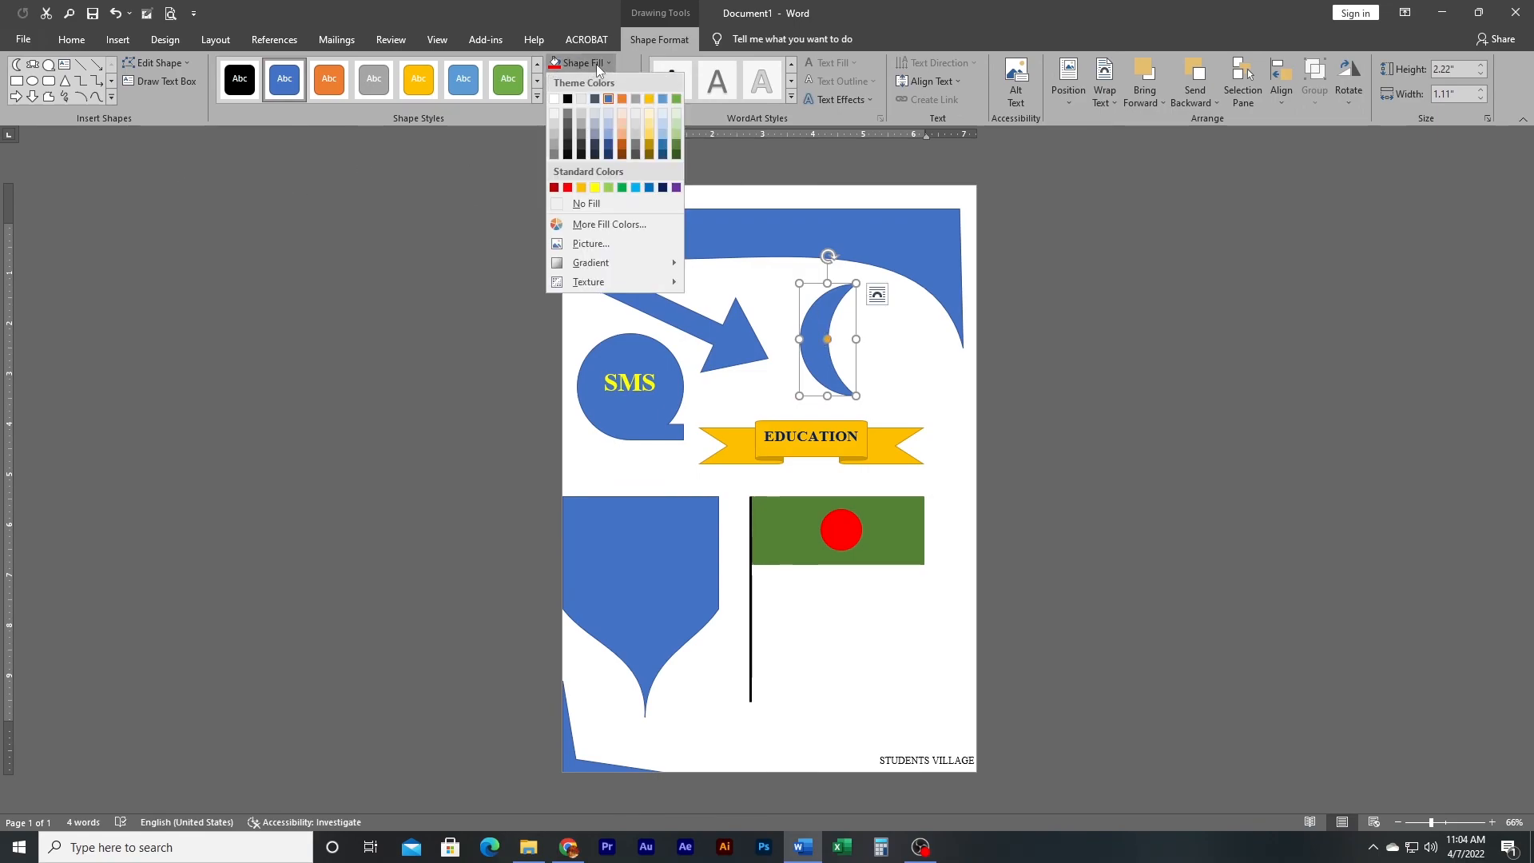
left_click(594, 188)
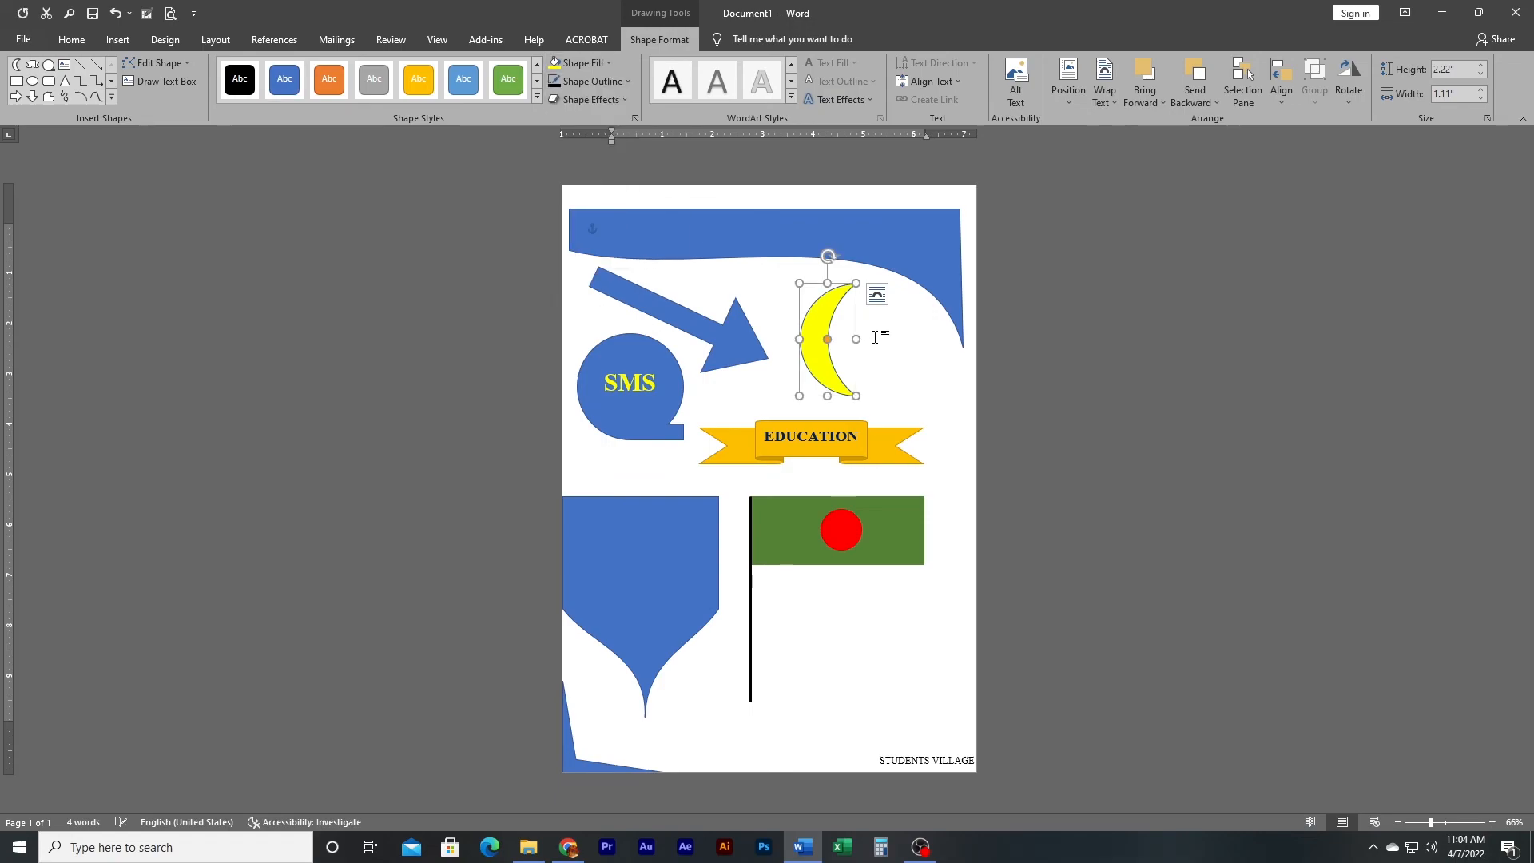
left_click(591, 80)
left_click(591, 221)
Step: Give the moon shape a black outline with a 3 pt weight and deselect it
left_click(591, 80)
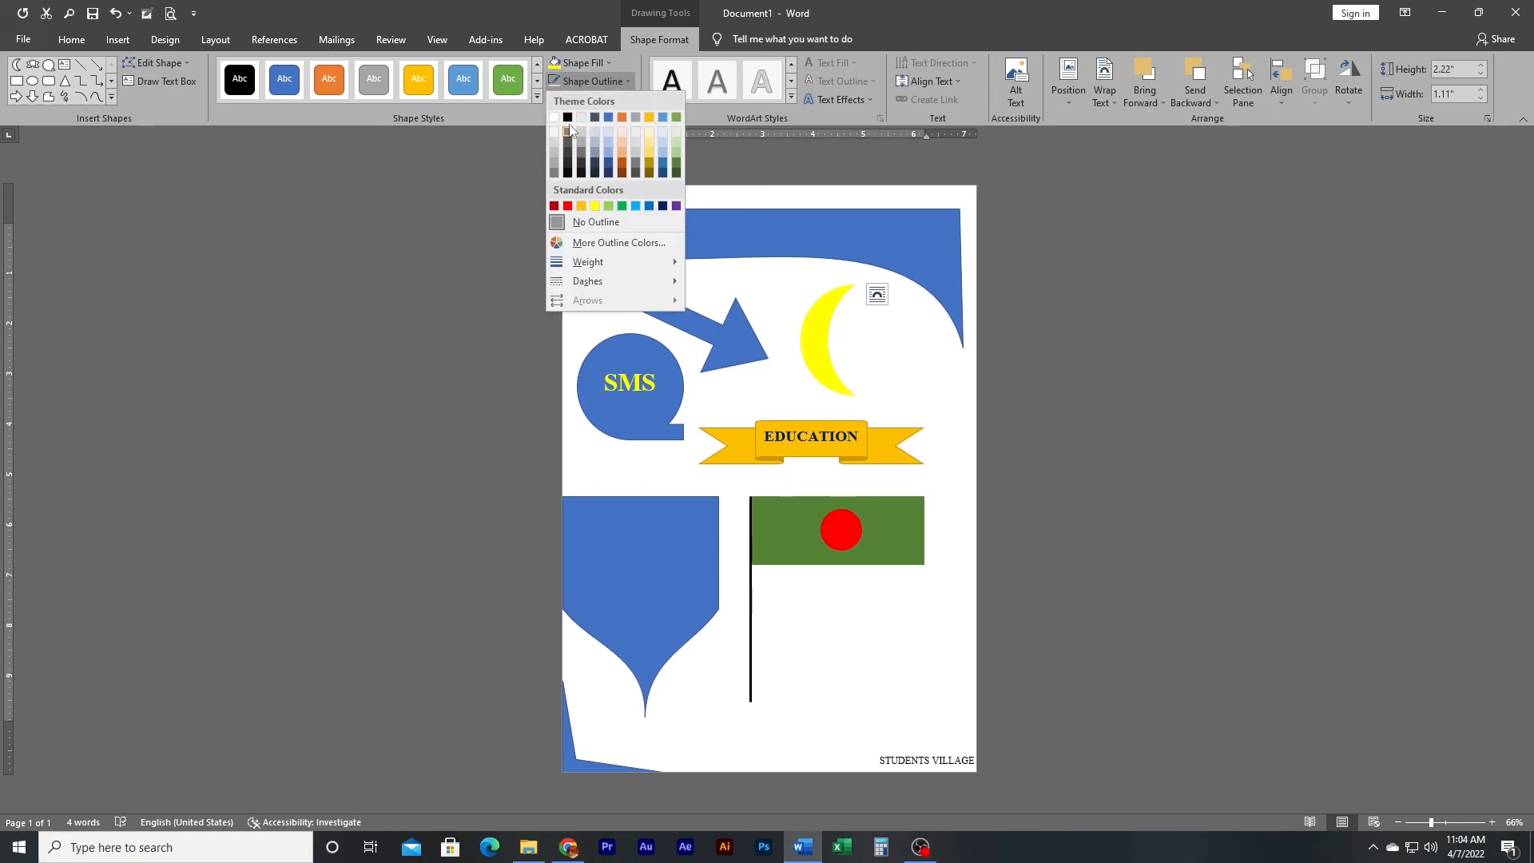
left_click(568, 117)
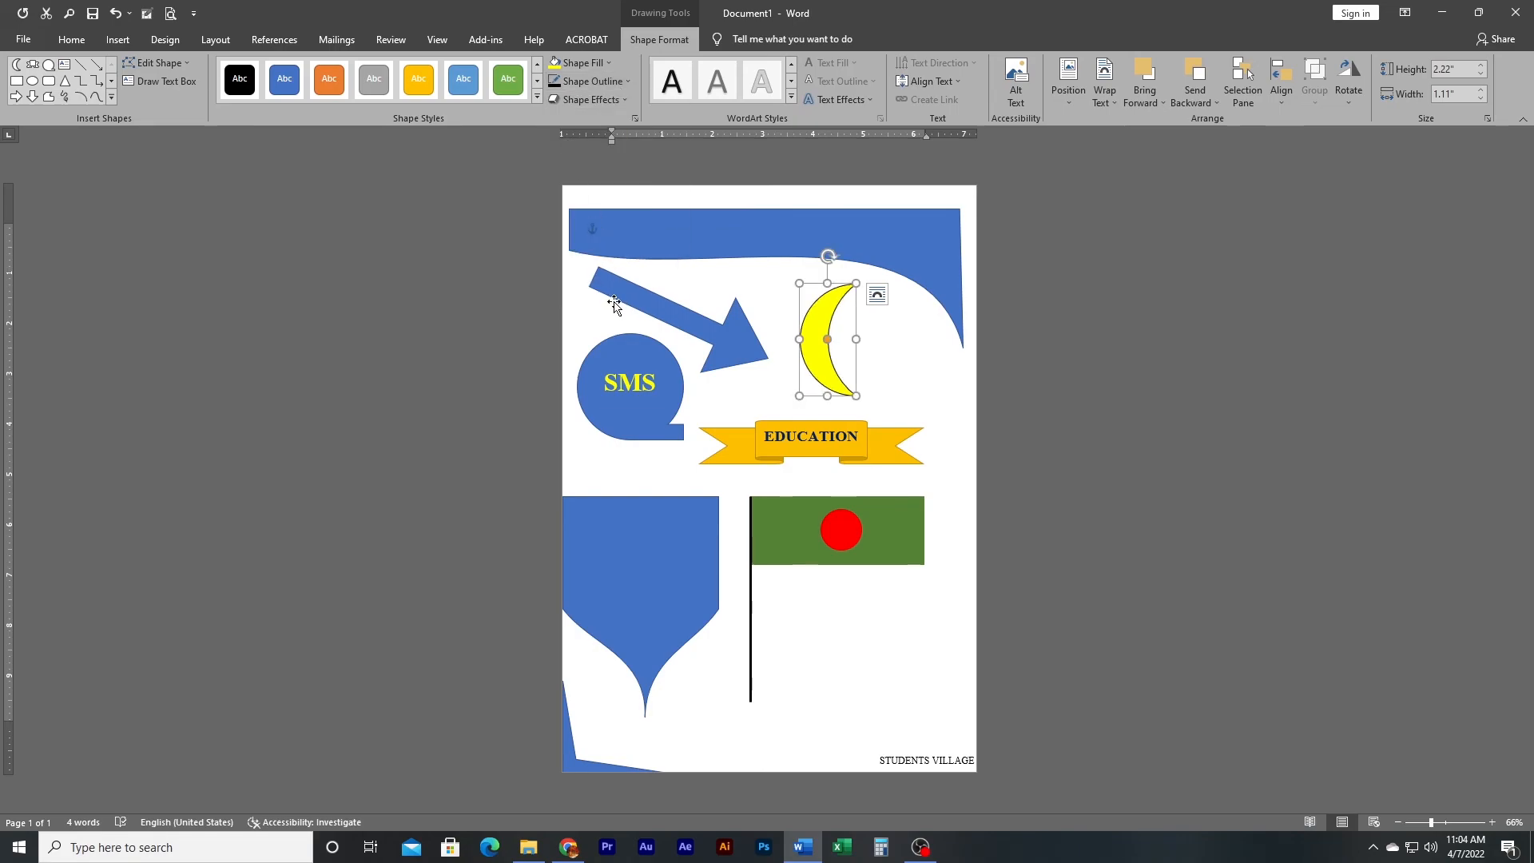
left_click(622, 82)
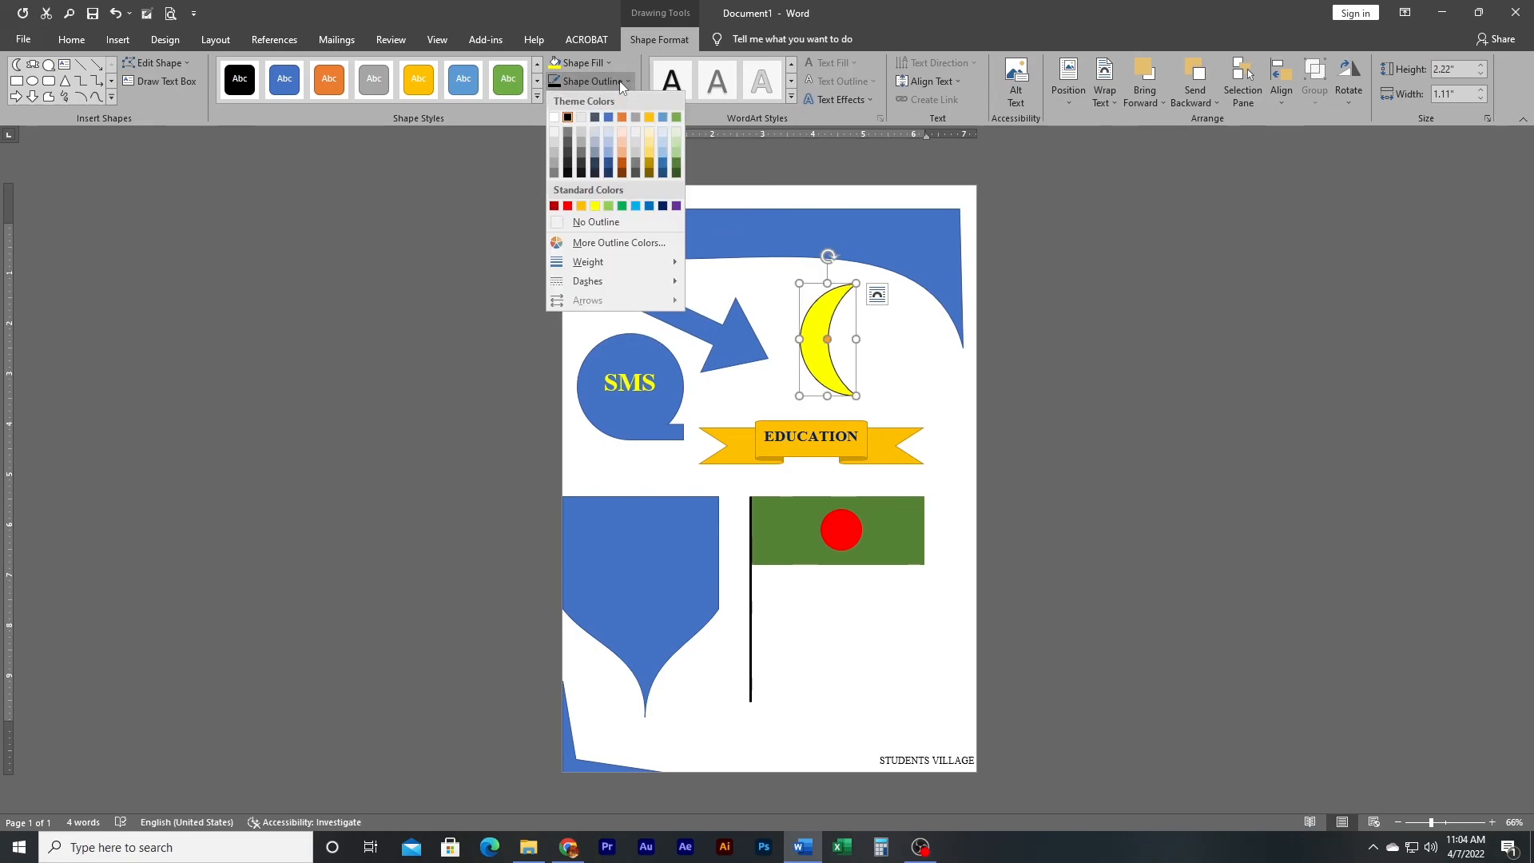
mouse_move(651, 262)
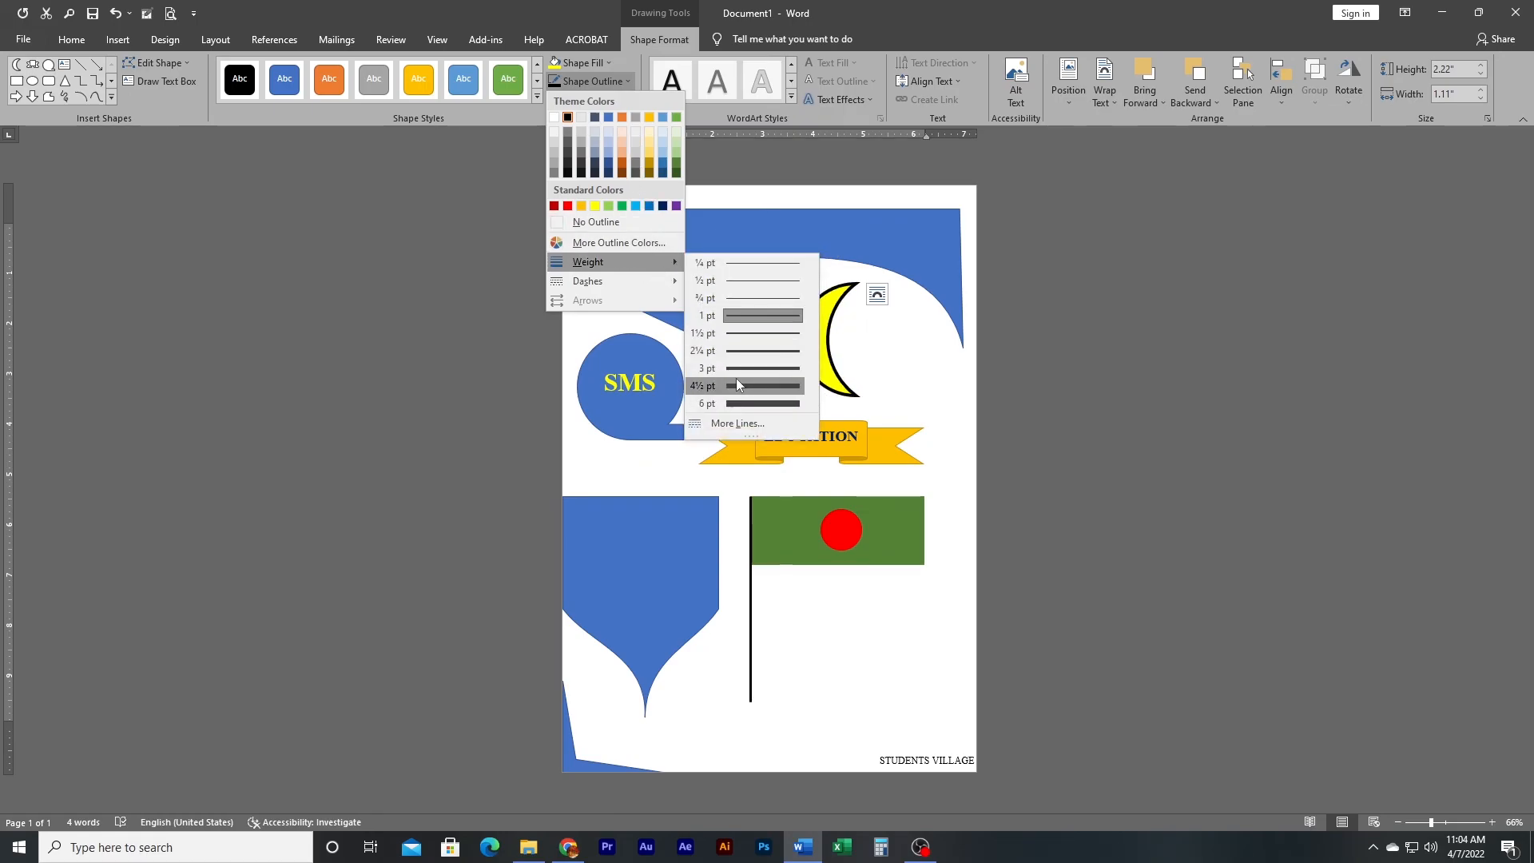
left_click(735, 372)
left_click(905, 391)
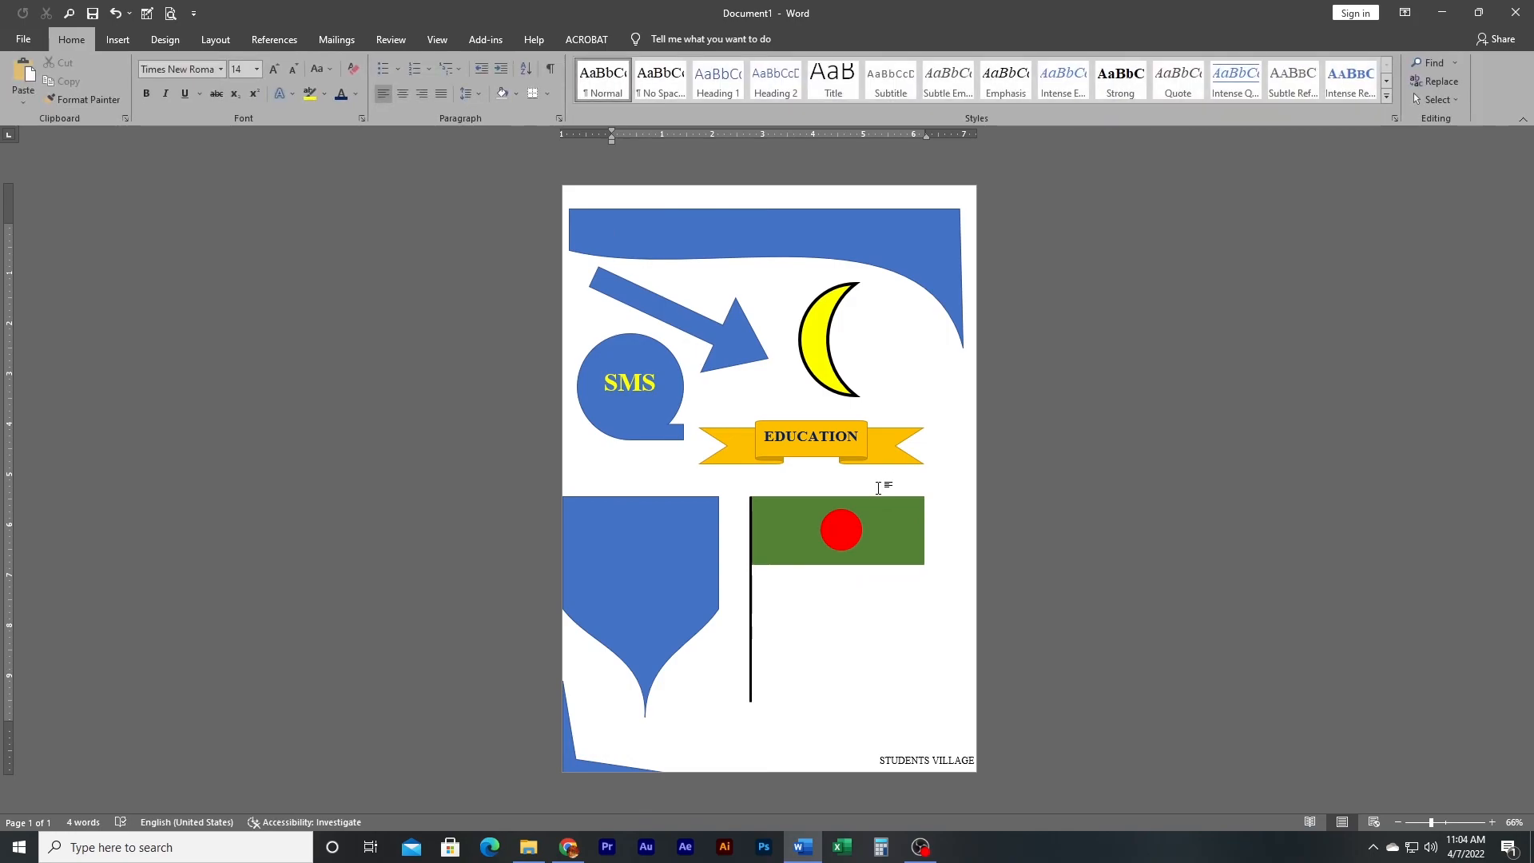